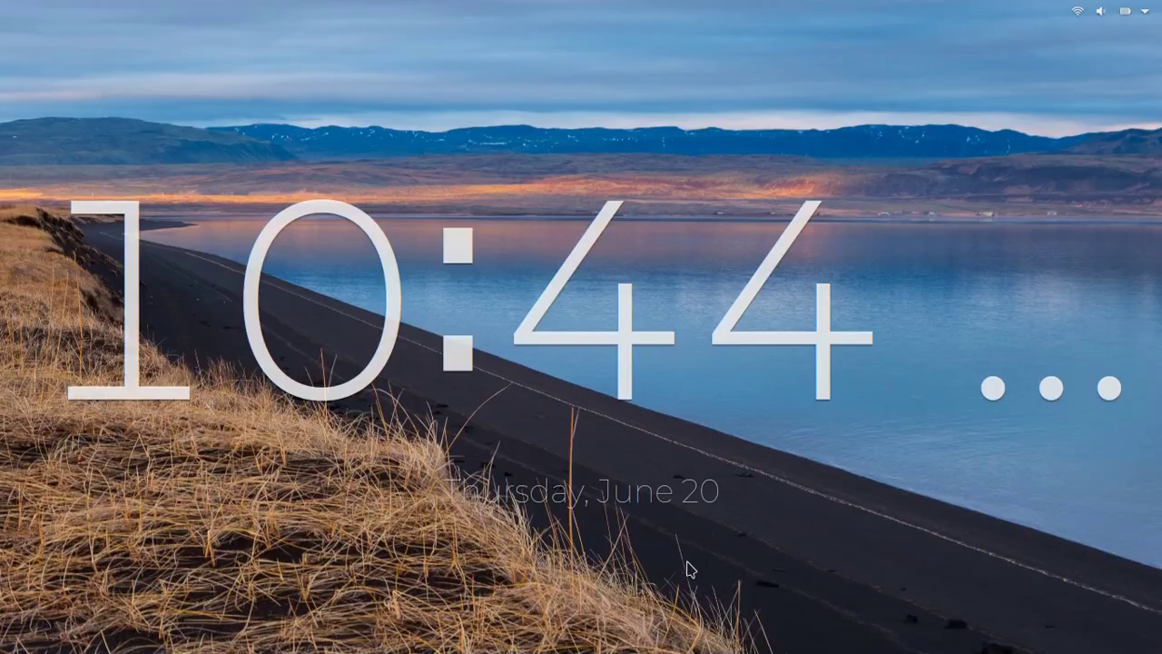
- Unlock the locked desktop session by entering the account password
{"action": "left_click_drag", "start_coordinate": [676, 586], "coordinate": [744, 8]}
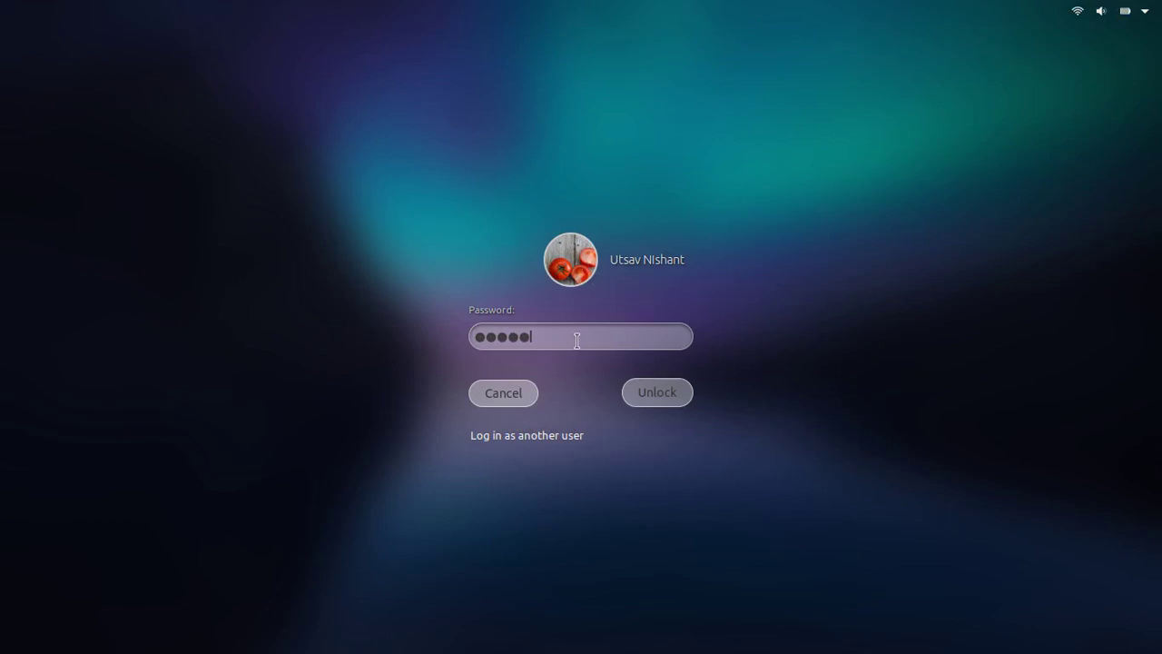
{"action": "key", "text": "Return"}
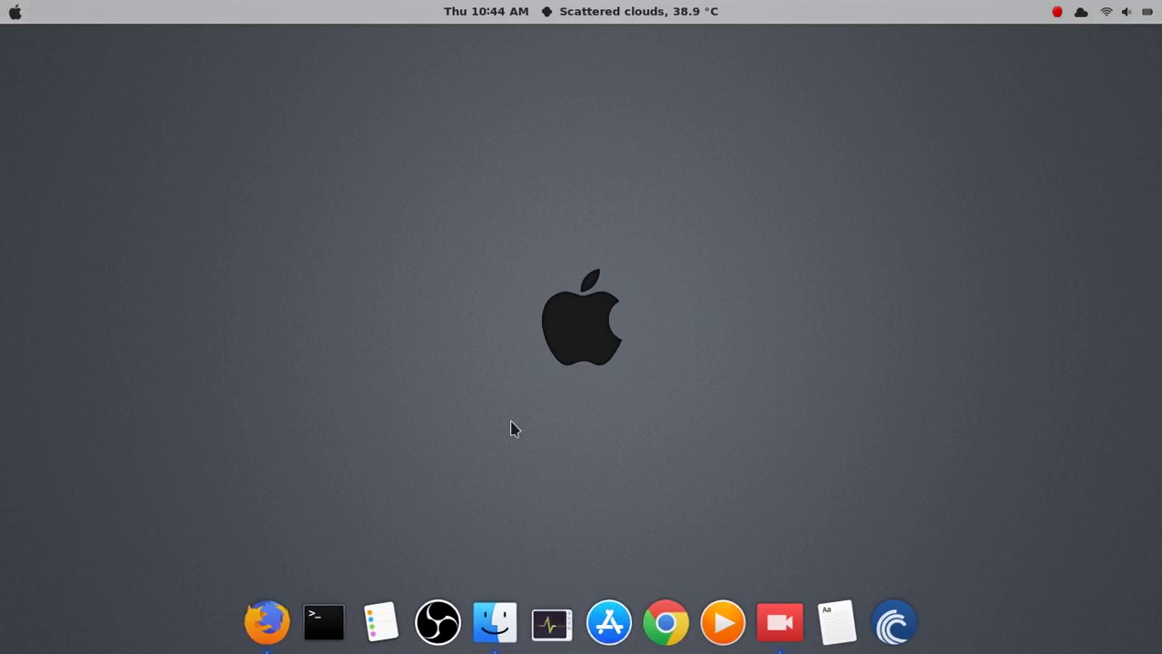
- Check the installed Ubuntu version in the About details of the system settings, closing the settings window when done
{"action": "left_click", "coordinate": [1137, 8]}
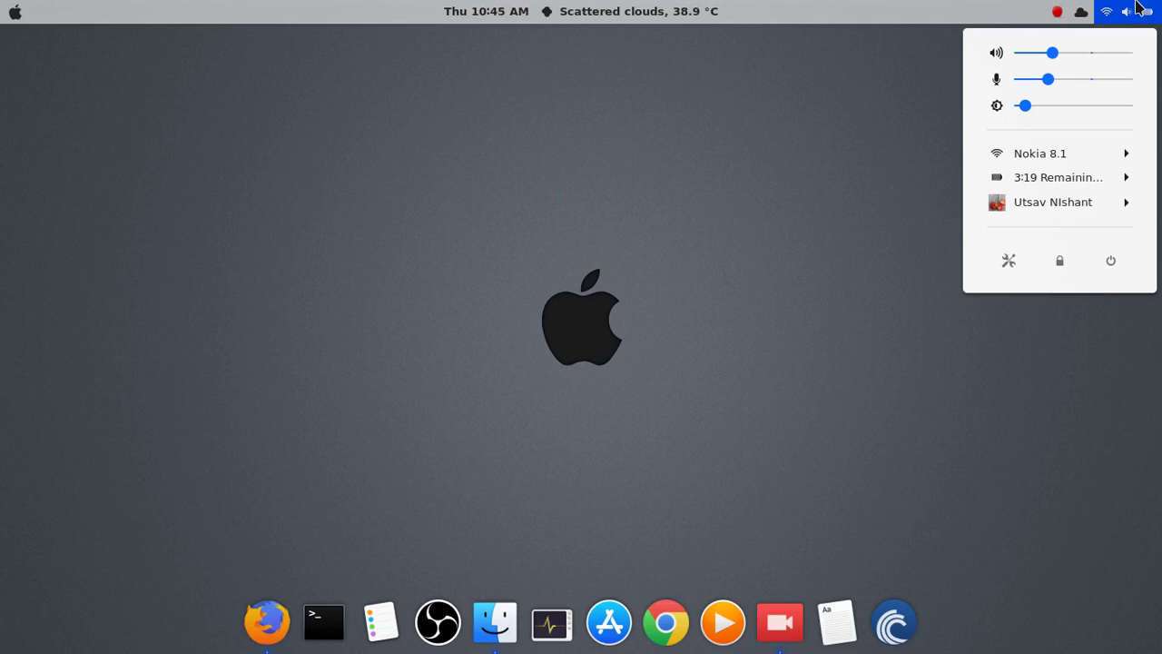
{"action": "left_click", "coordinate": [1138, 8]}
{"action": "left_click", "coordinate": [1137, 7]}
{"action": "left_click", "coordinate": [1014, 261]}
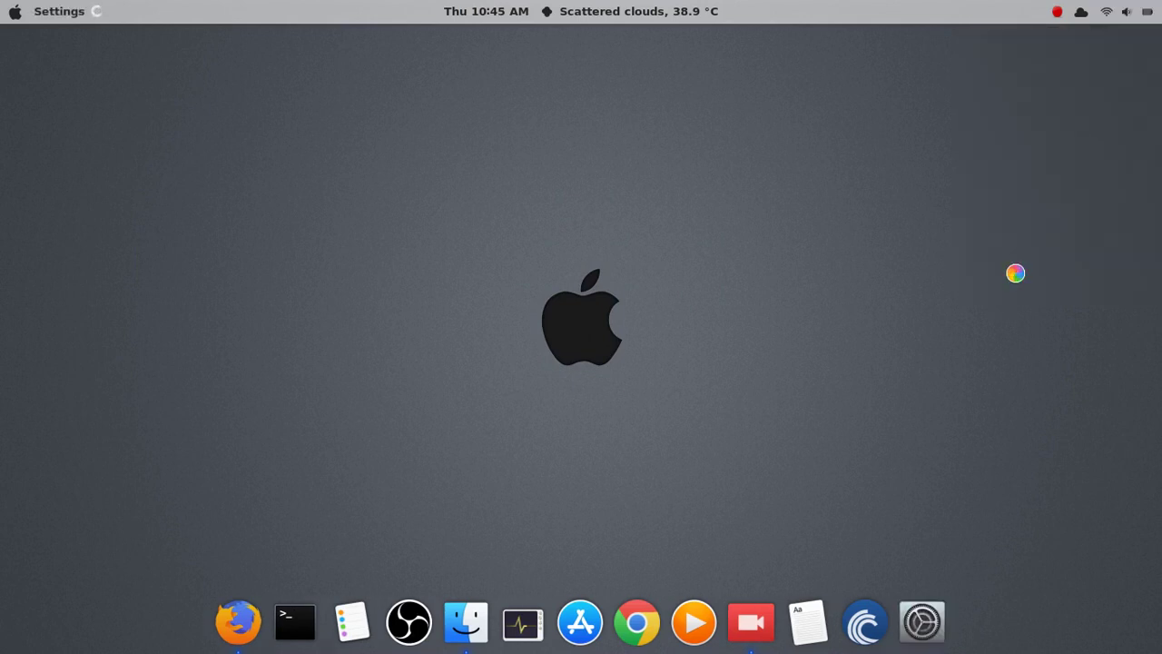
{"action": "scroll", "coordinate": [308, 578], "scroll_direction": "down", "scroll_amount": 1}
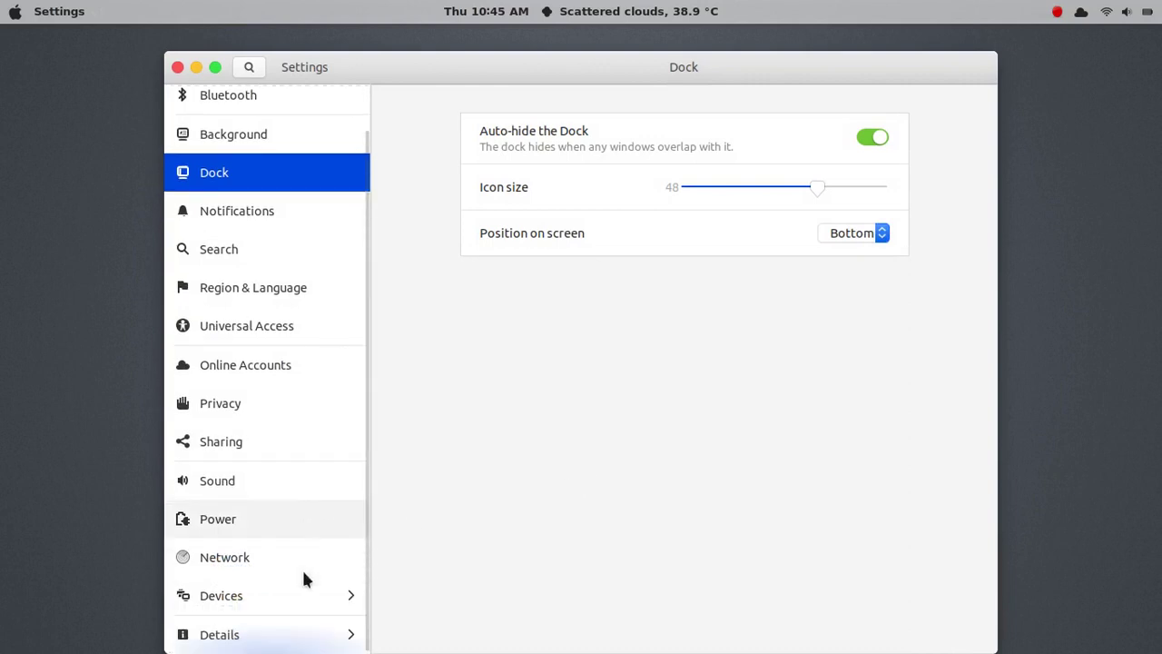
{"action": "left_click", "coordinate": [279, 621]}
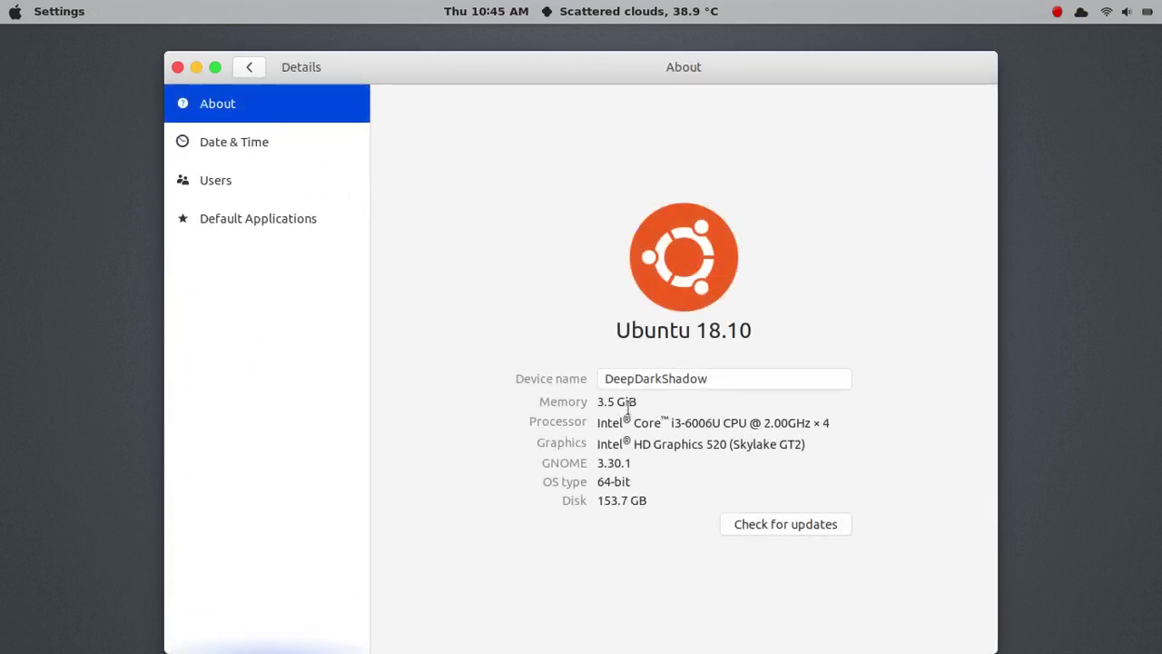
{"action": "left_click_drag", "start_coordinate": [603, 332], "coordinate": [802, 348]}
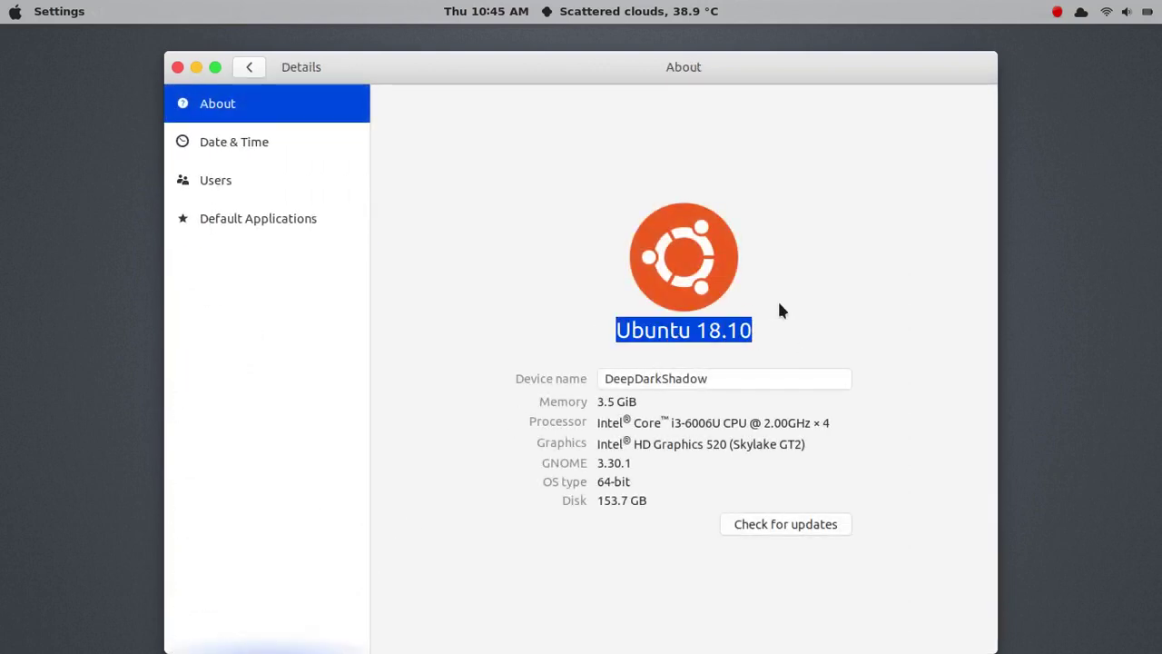
{"action": "left_click", "coordinate": [177, 67]}
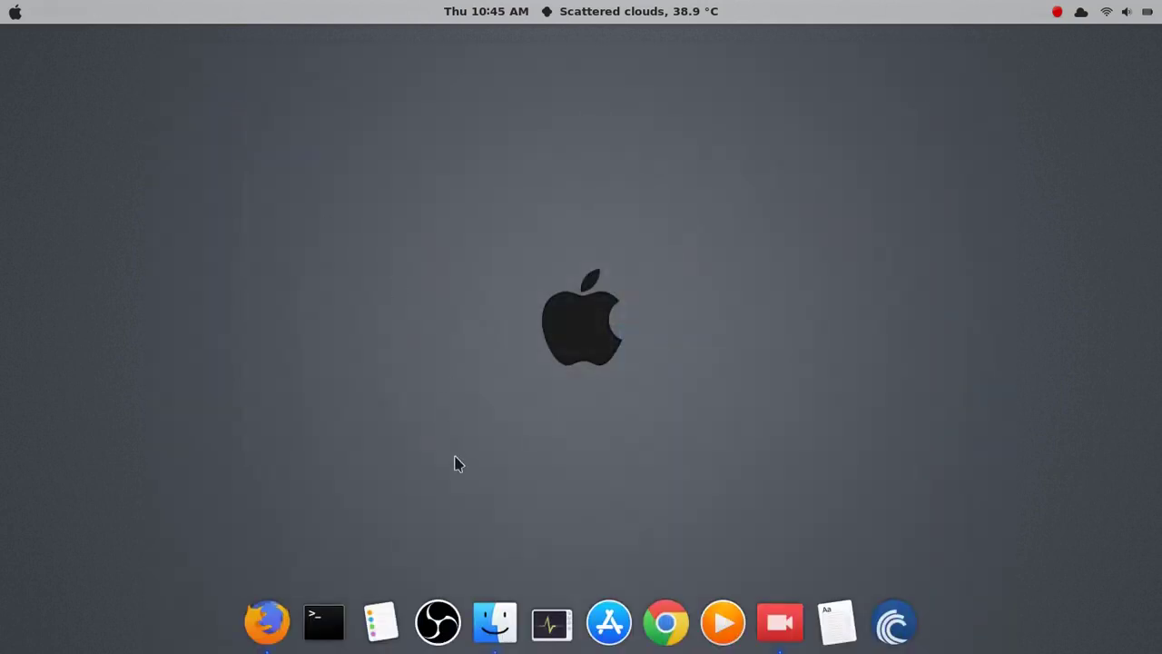
{"action": "left_click", "coordinate": [1141, 20]}
{"action": "left_click", "coordinate": [1141, 20]}
{"action": "left_click", "coordinate": [1132, 13]}
{"action": "left_click", "coordinate": [1132, 13]}
{"action": "left_click", "coordinate": [1133, 13]}
{"action": "left_click", "coordinate": [1133, 13]}
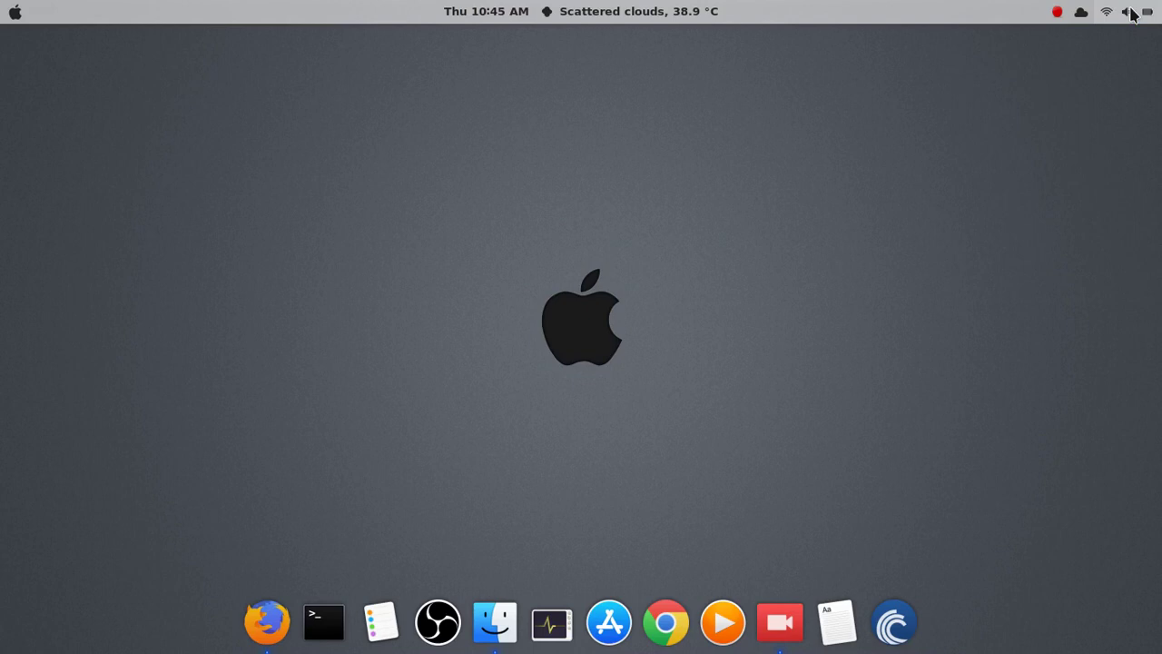
{"action": "left_click", "coordinate": [1055, 13]}
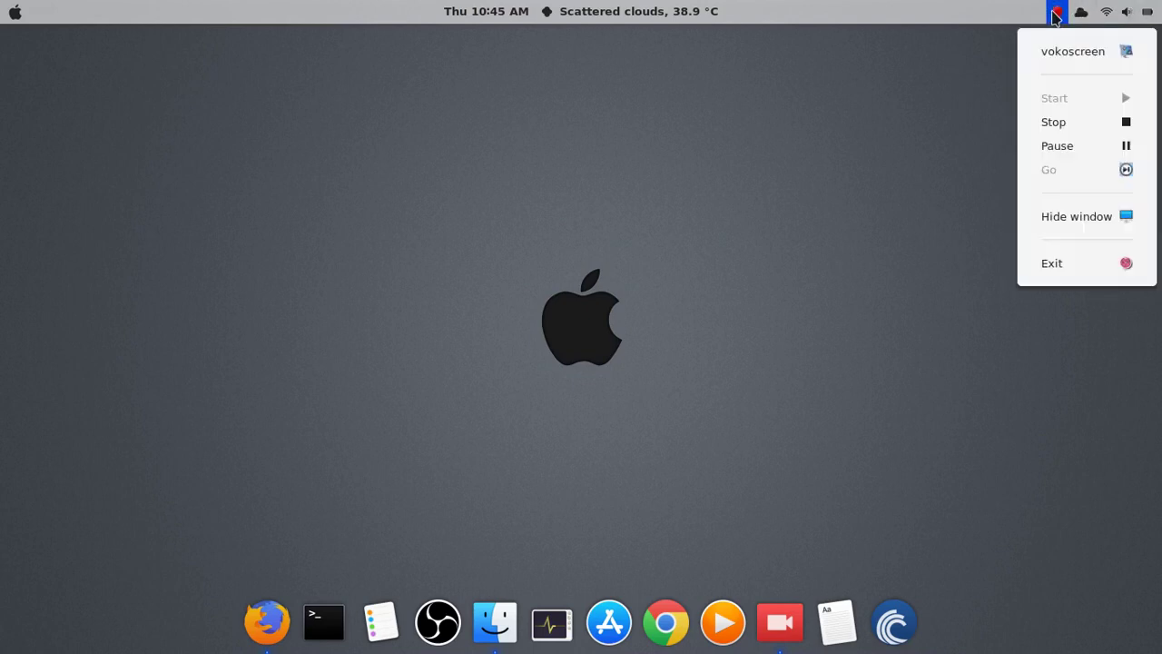
{"action": "left_click", "coordinate": [1056, 12]}
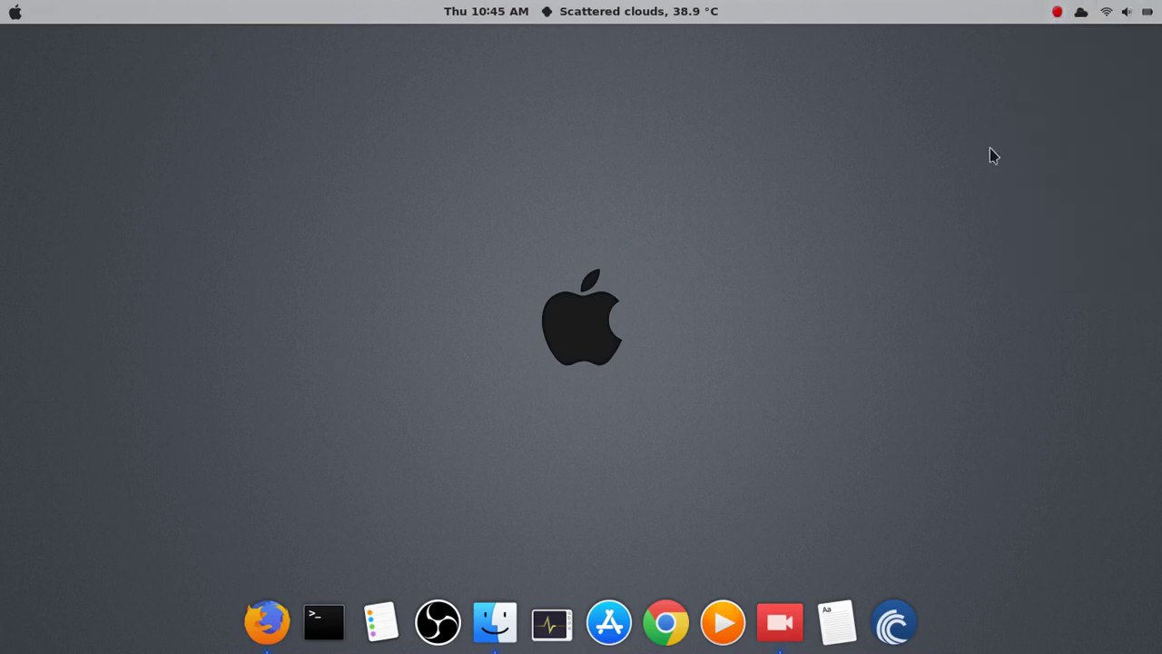
- Switch to Firefox and read the groovyPost article's section on adding Nautilus Admin to the Nautilus right-click menu
{"action": "left_click", "coordinate": [265, 614]}
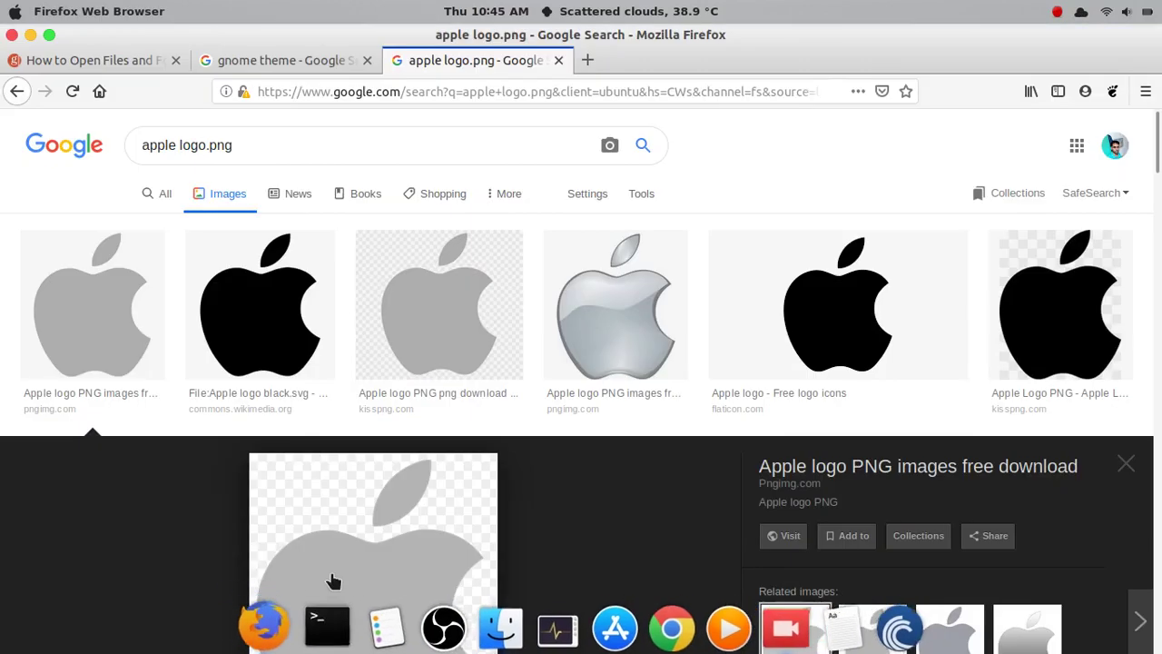
{"action": "left_click", "coordinate": [150, 57]}
{"action": "scroll", "coordinate": [249, 385], "scroll_direction": "down", "scroll_amount": 3}
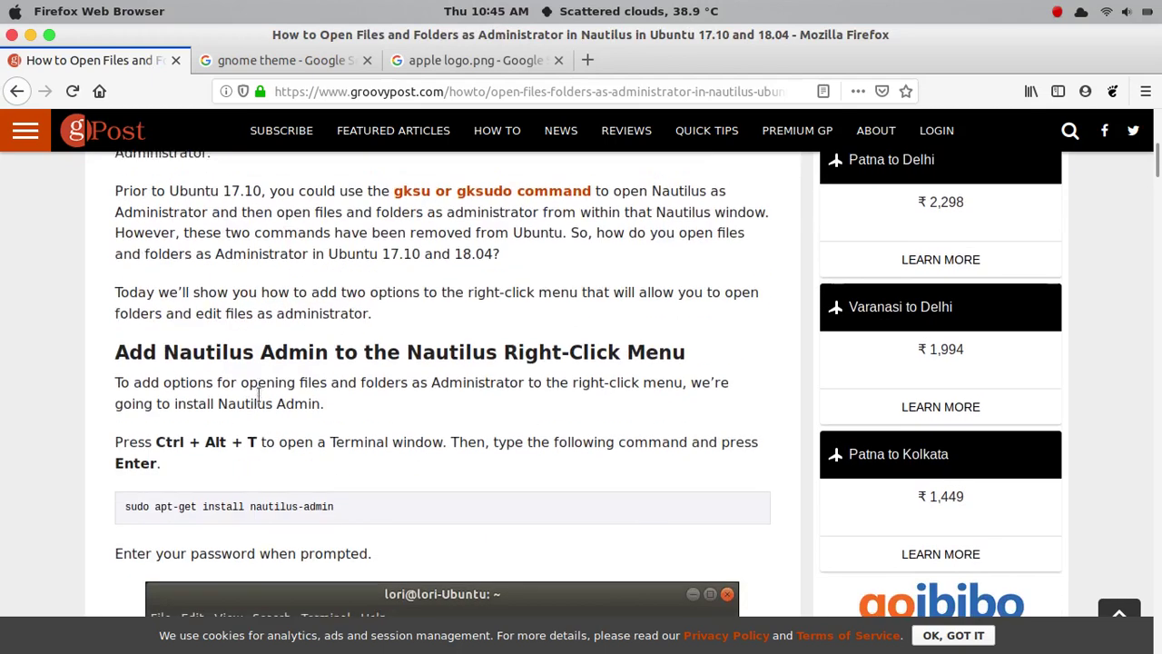
{"action": "scroll", "coordinate": [258, 393], "scroll_direction": "up", "scroll_amount": 4}
{"action": "scroll", "coordinate": [258, 392], "scroll_direction": "down", "scroll_amount": 2}
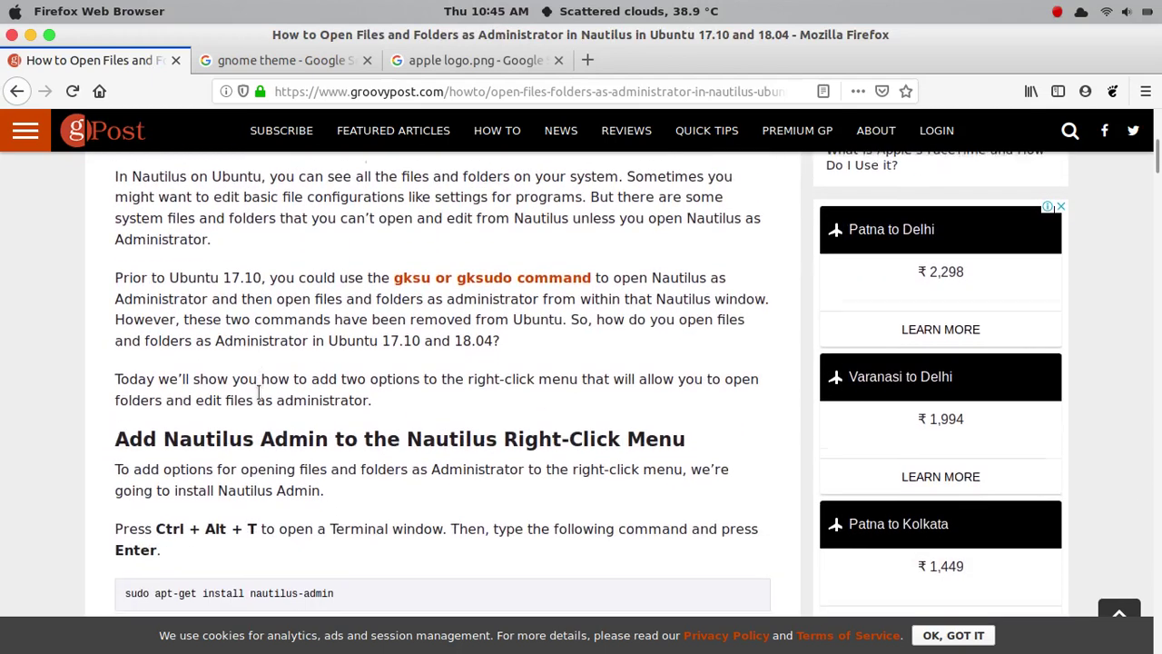
{"action": "scroll", "coordinate": [259, 392], "scroll_direction": "up", "scroll_amount": 4}
{"action": "scroll", "coordinate": [259, 392], "scroll_direction": "down", "scroll_amount": 5}
{"action": "scroll", "coordinate": [259, 393], "scroll_direction": "up", "scroll_amount": 1}
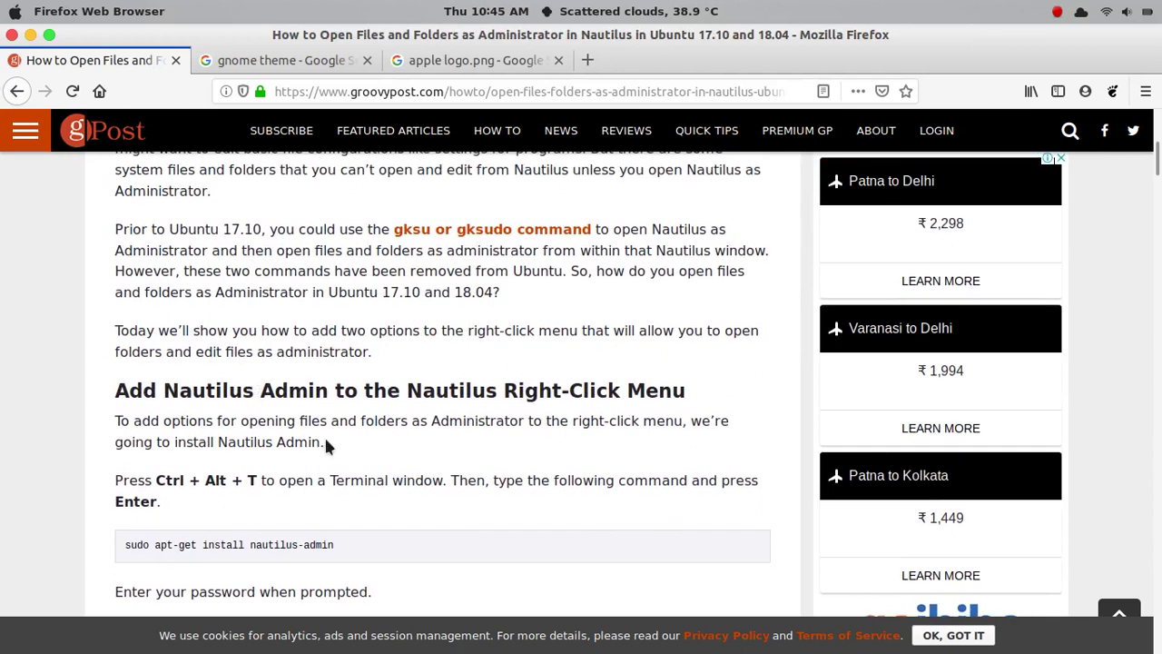
- Open a Terminal window and place it over the right part of the article
{"action": "mouse_move", "coordinate": [495, 647]}
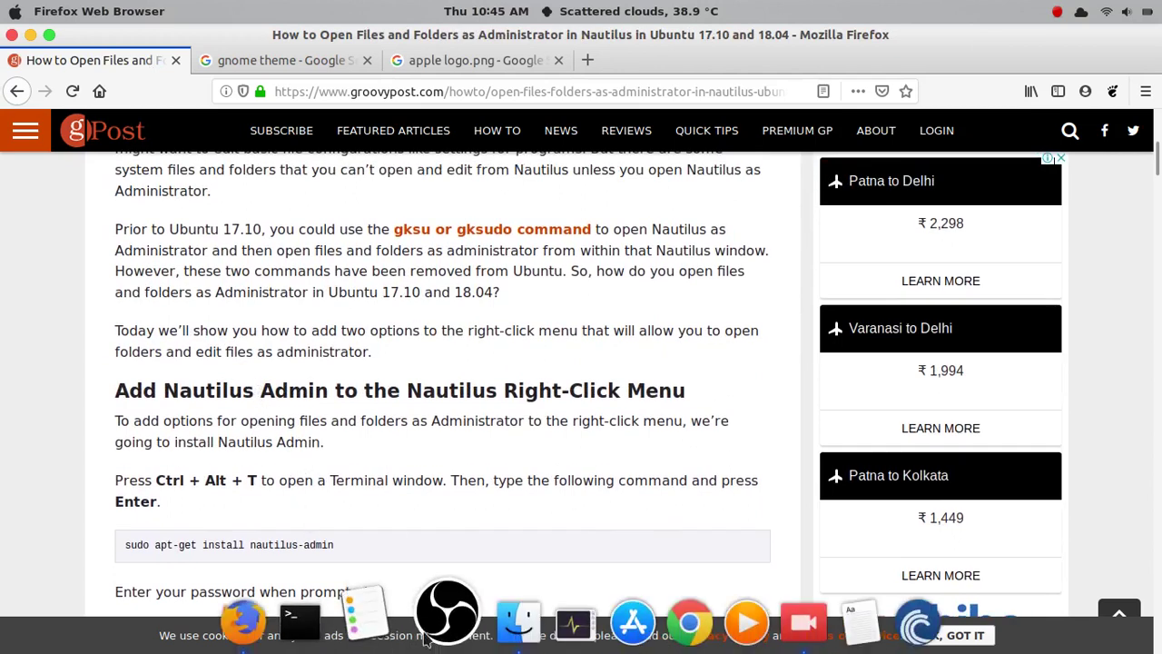
{"action": "left_click", "coordinate": [304, 620]}
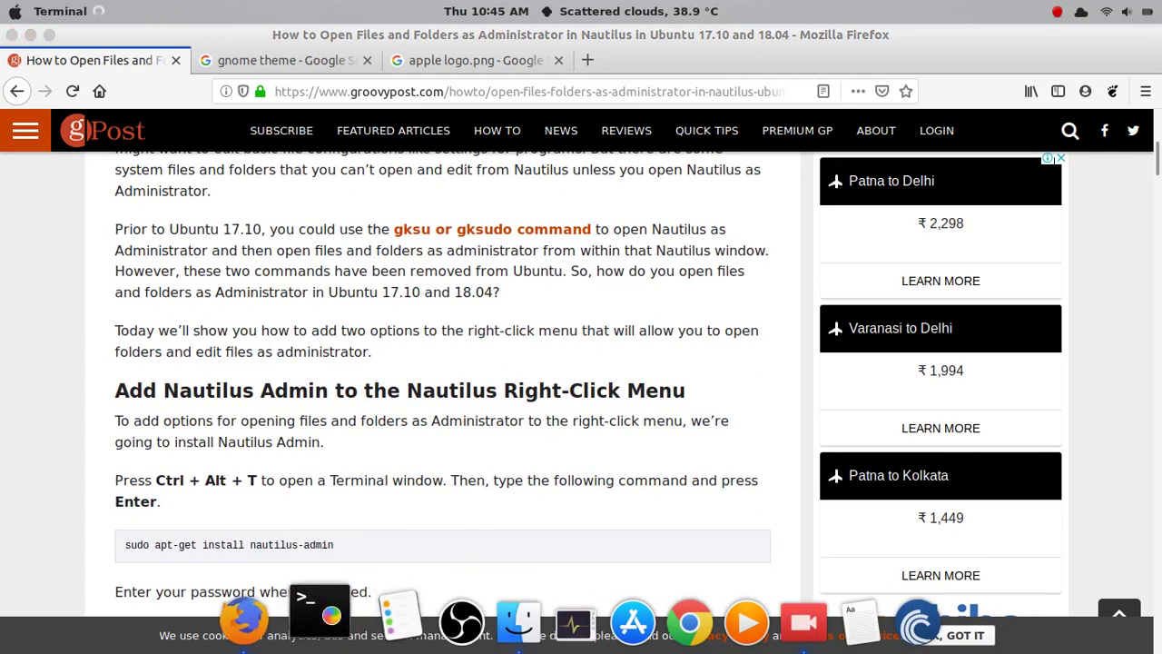
{"action": "left_click_drag", "start_coordinate": [492, 133], "coordinate": [629, 130]}
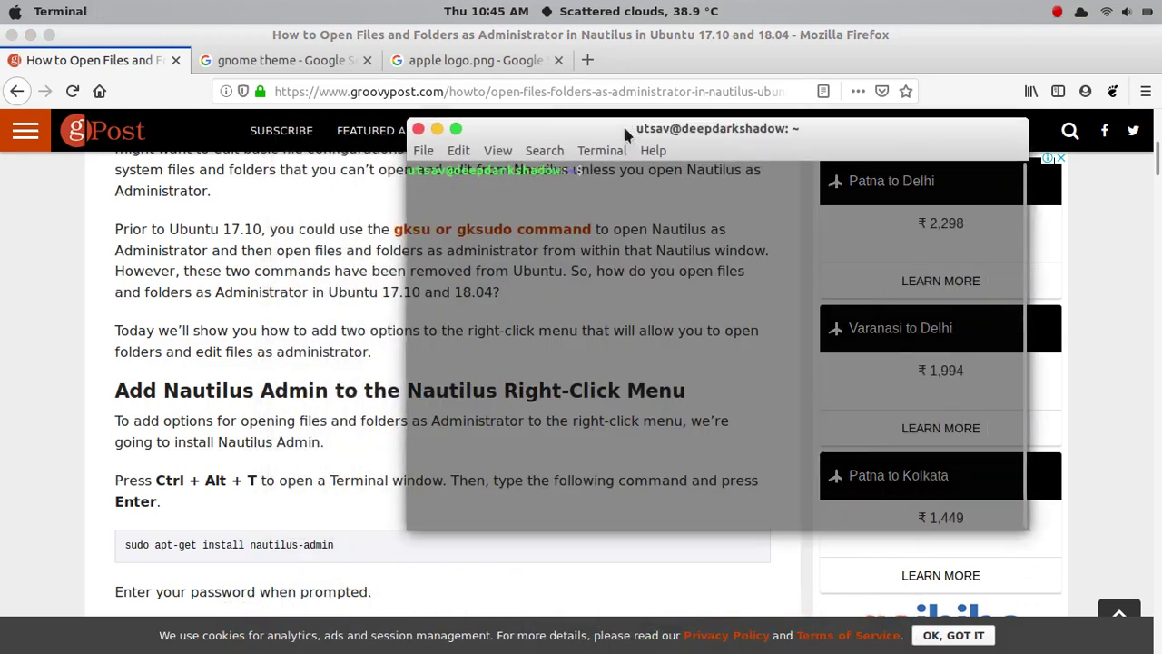
- Return to the article in Firefox and examine the highlighted sudo apt-get install nautilus-admin command
{"action": "left_click", "coordinate": [145, 449]}
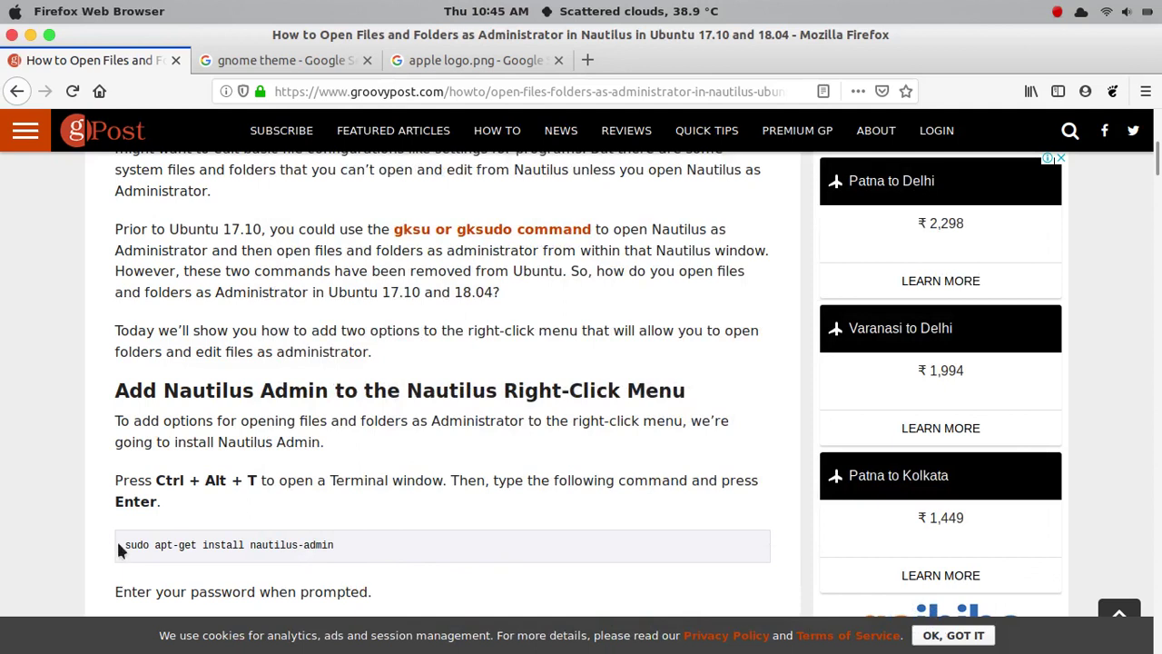
{"action": "left_click_drag", "start_coordinate": [122, 547], "coordinate": [268, 563]}
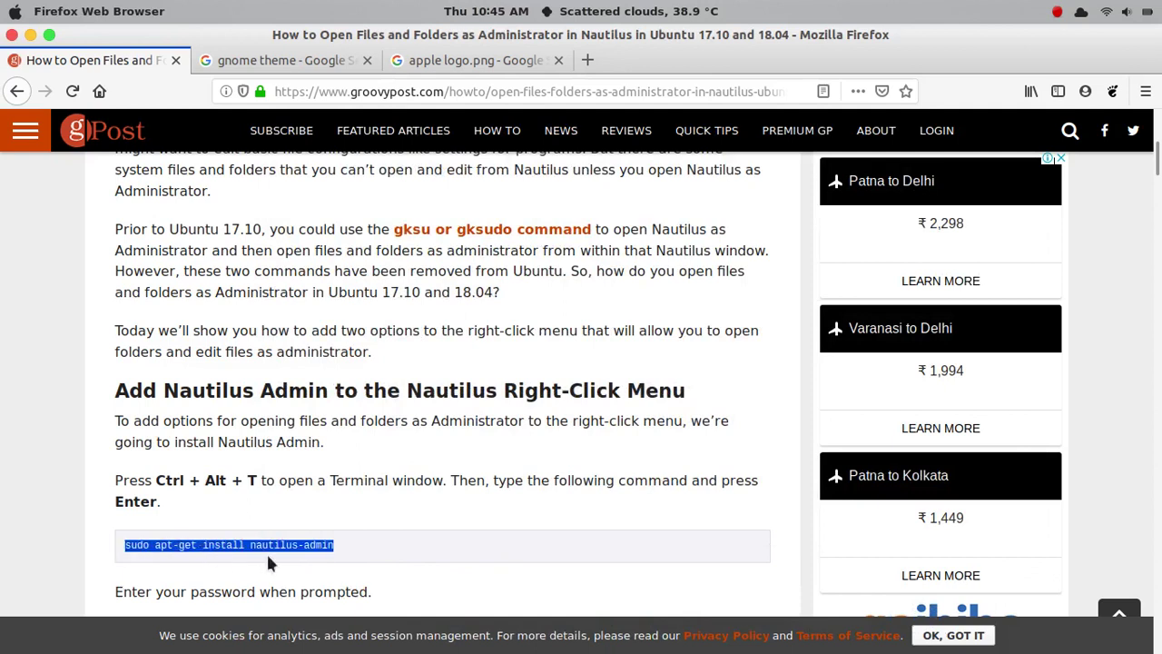
{"action": "left_click", "coordinate": [412, 350]}
{"action": "scroll", "coordinate": [411, 349], "scroll_direction": "up", "scroll_amount": 5}
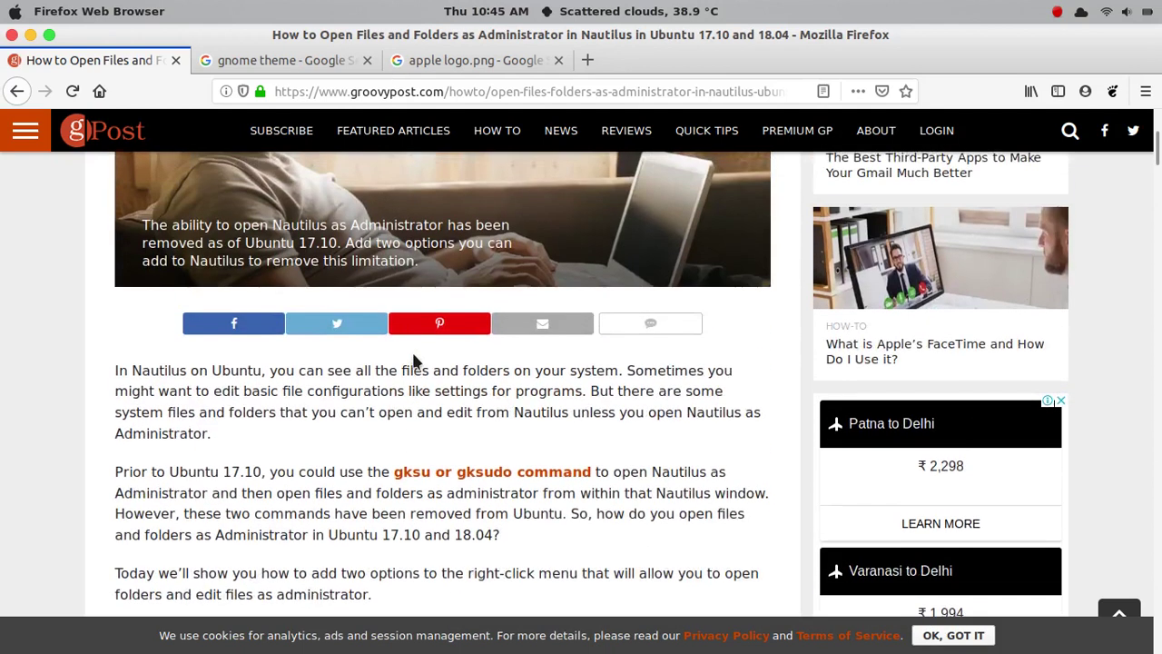
{"action": "scroll", "coordinate": [412, 350], "scroll_direction": "down", "scroll_amount": 7}
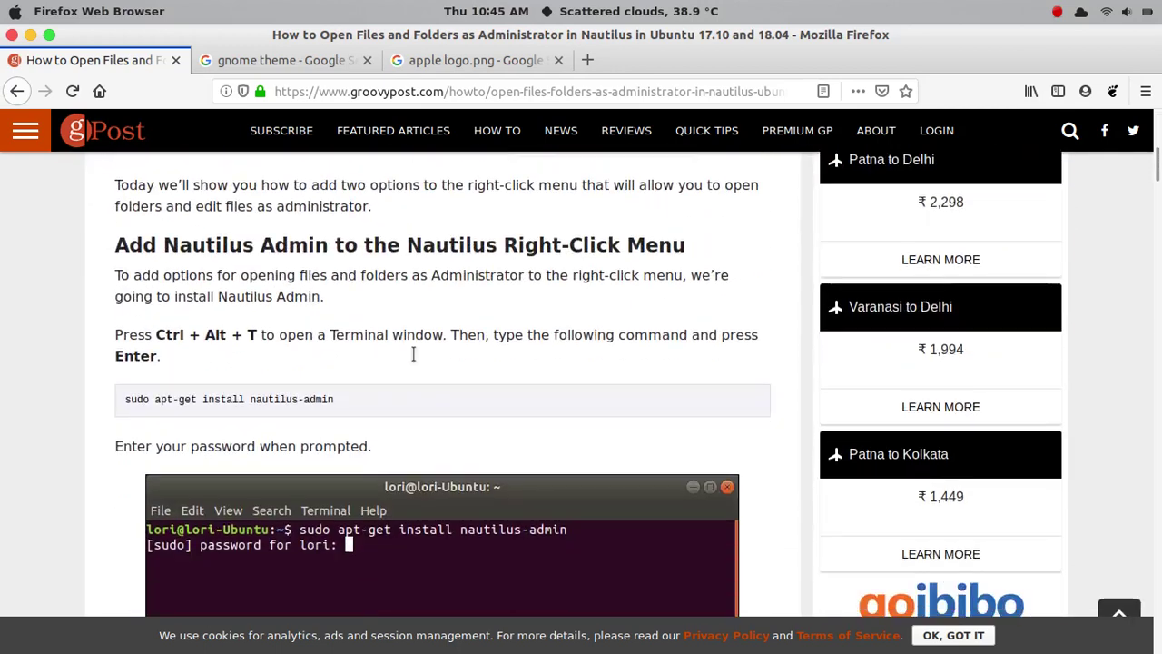
{"action": "left_click_drag", "start_coordinate": [124, 403], "coordinate": [336, 403]}
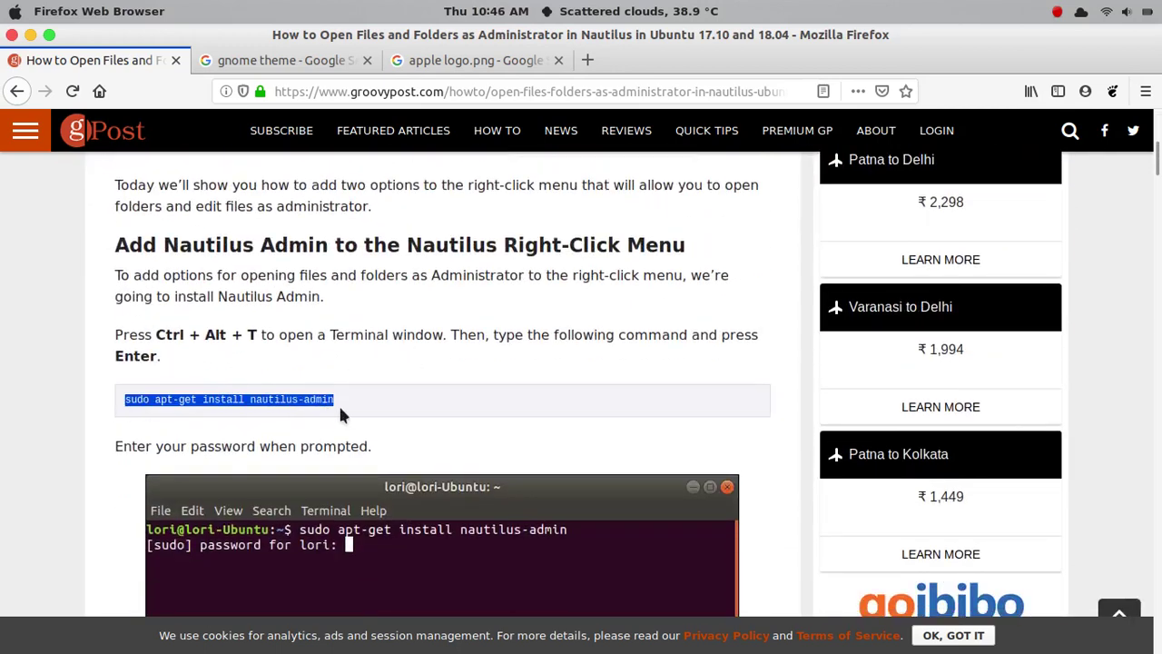
- Switch to Terminal and run sudo apt-get update, authorised with the account password, followed by sudo apt-get upgrade
{"action": "left_click", "coordinate": [309, 610]}
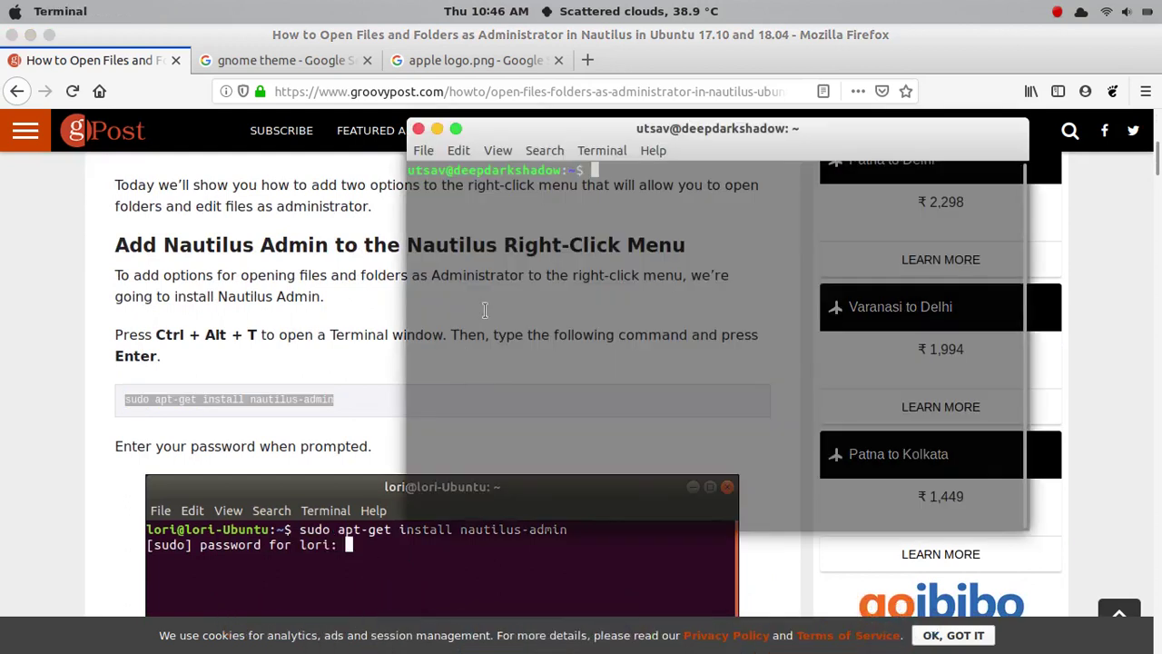
{"action": "type", "text": "sudo apt-get u"}
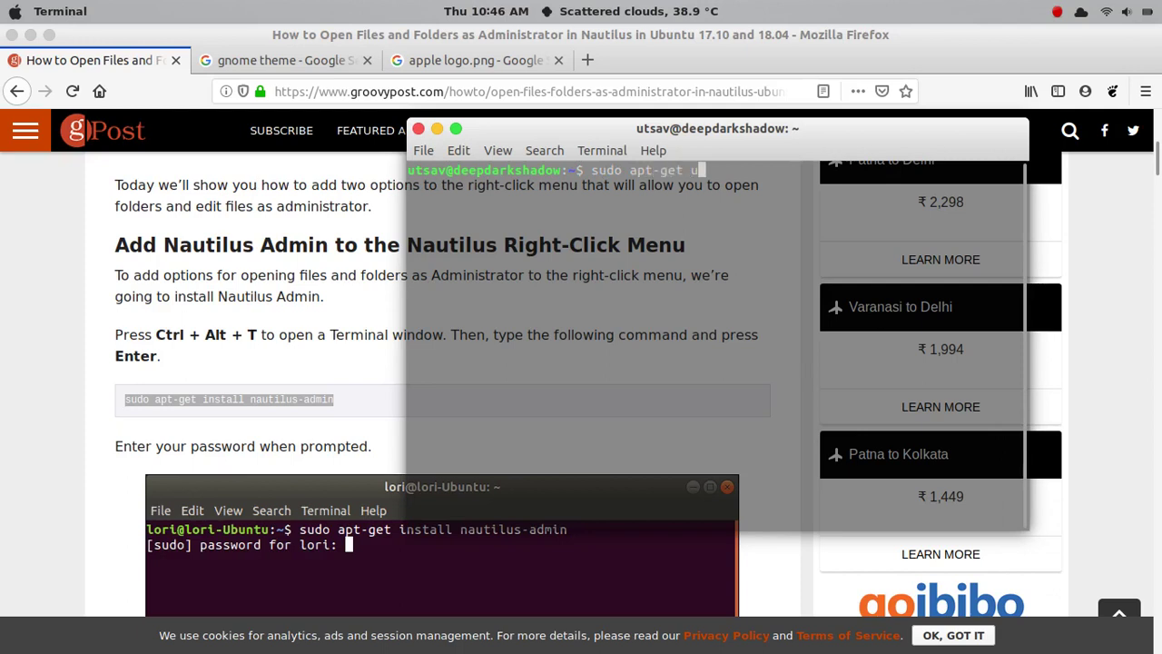
{"action": "type", "text": "pdate"}
{"action": "key", "text": "Return"}
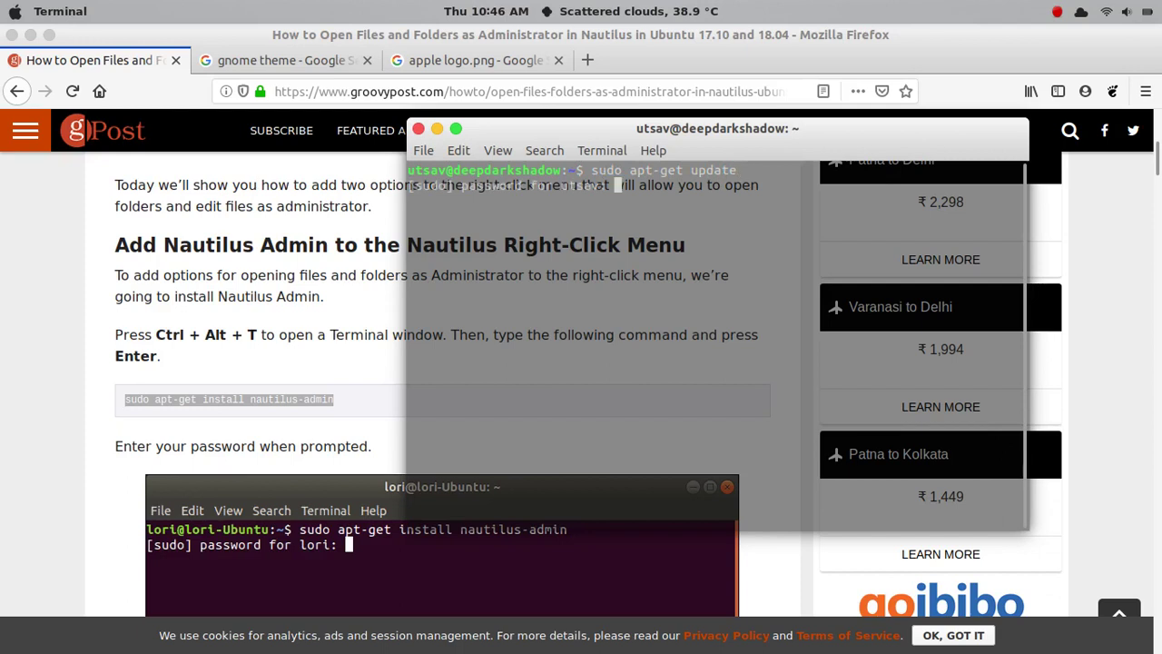
{"action": "key", "text": "Return"}
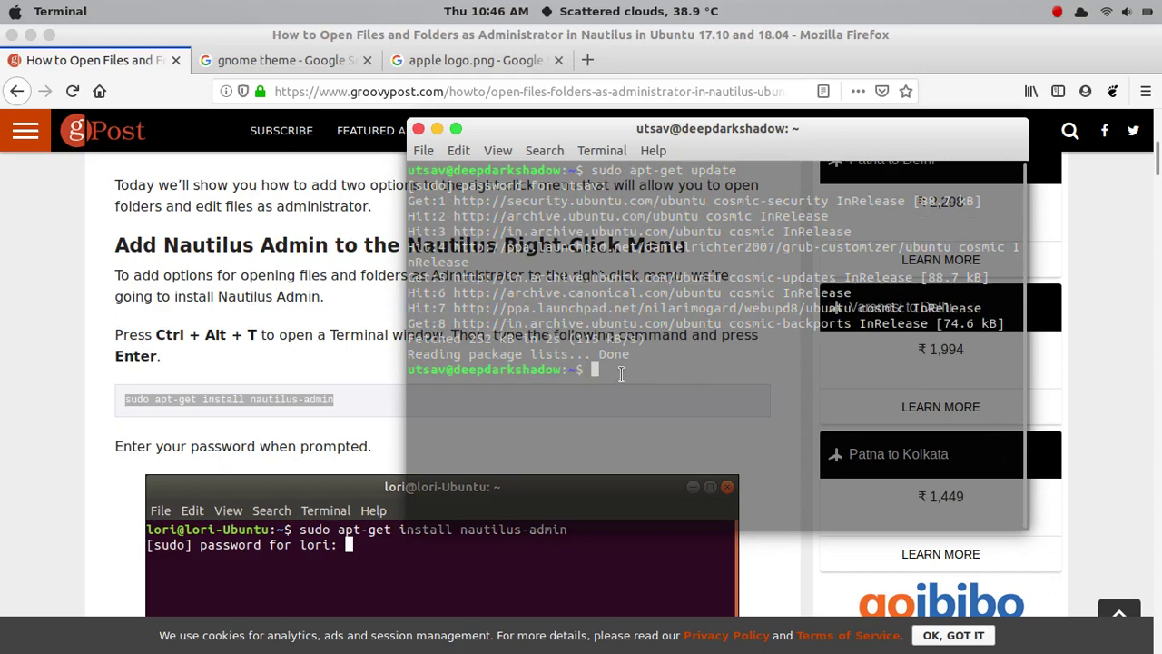
{"action": "type", "text": "sudo apt-get upgrade"}
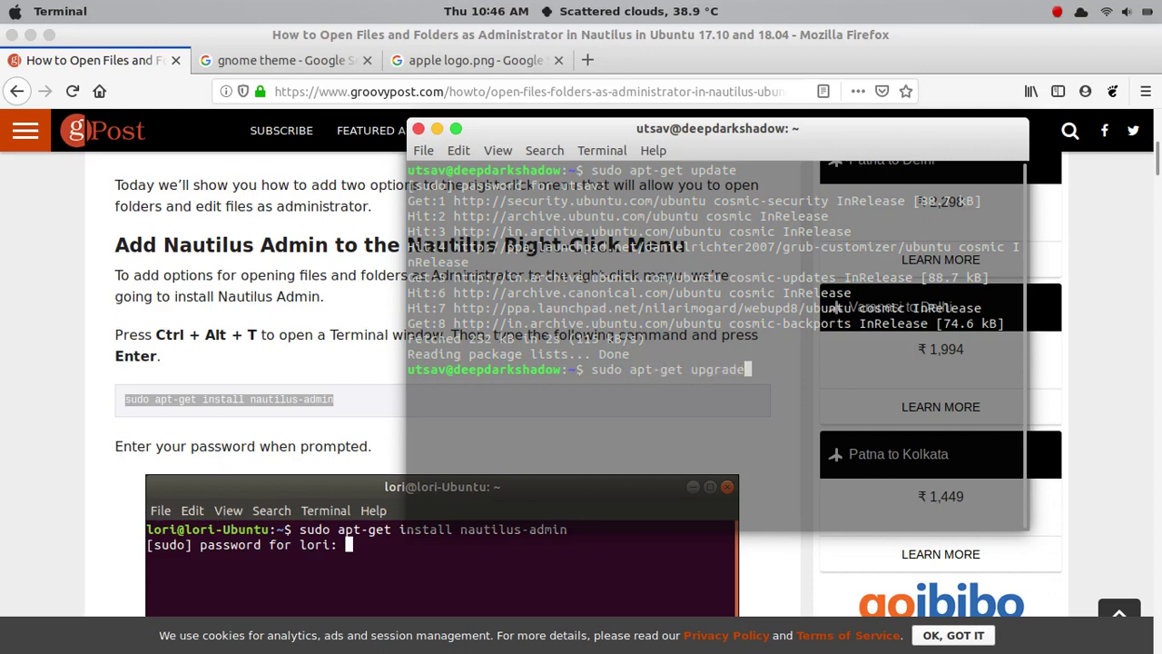
{"action": "key", "text": "Return"}
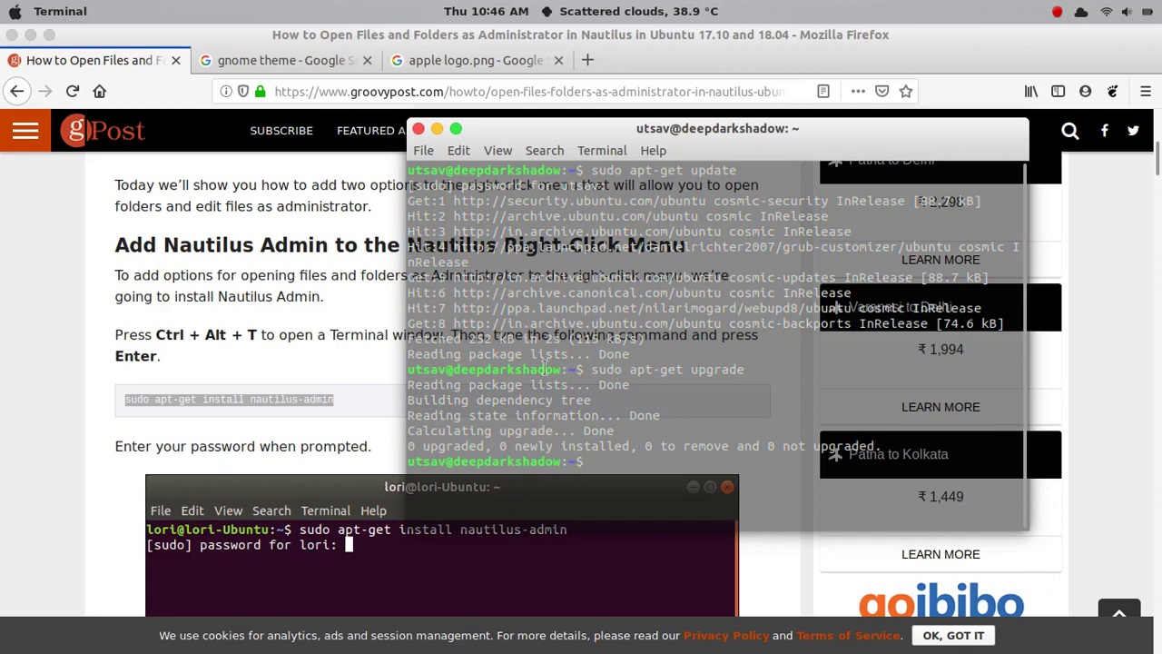
- Switch to Firefox and copy the sudo apt-get install nautilus-admin command from the article
{"action": "left_click", "coordinate": [132, 400]}
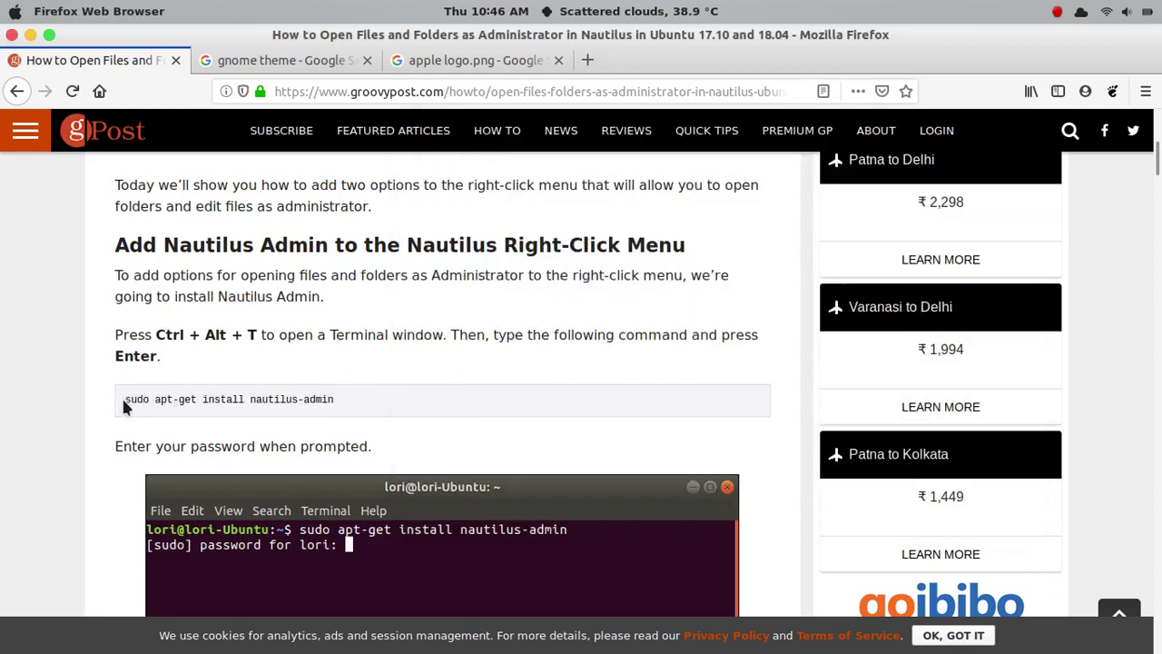
{"action": "left_click_drag", "start_coordinate": [124, 401], "coordinate": [207, 419]}
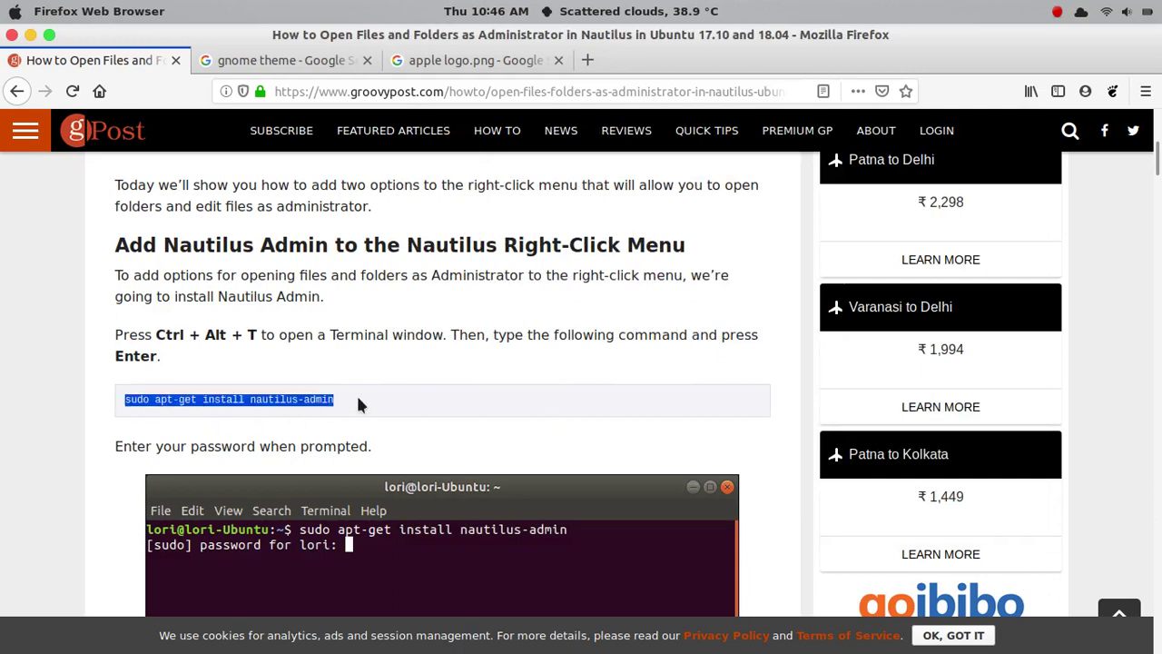
{"action": "right_click", "coordinate": [308, 401]}
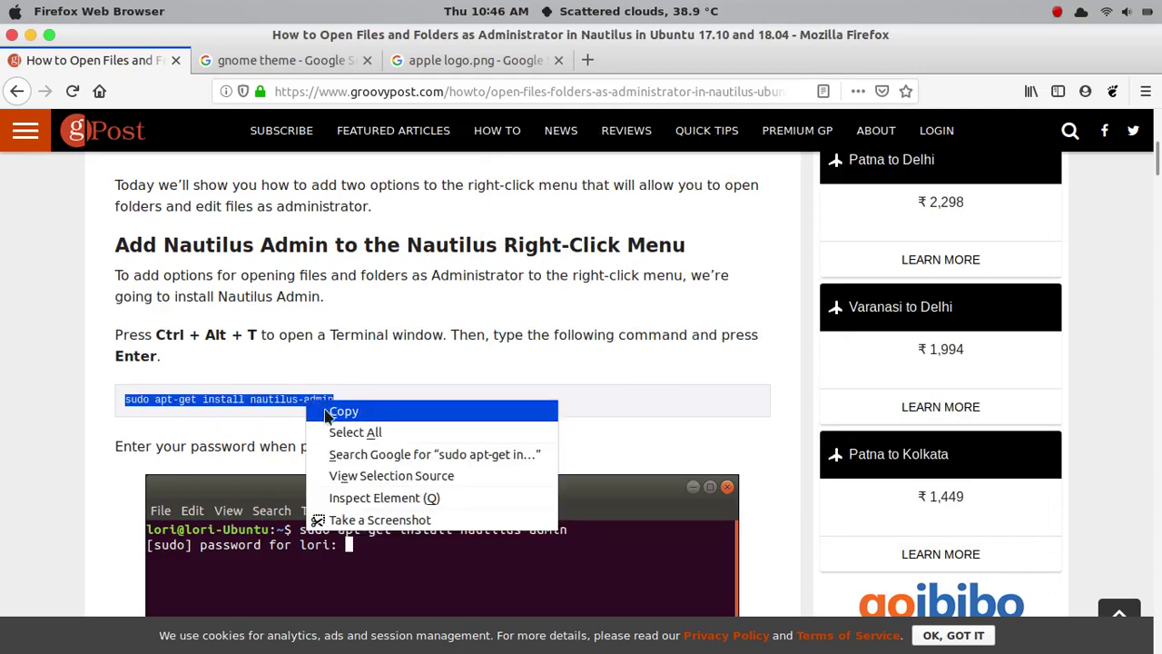
{"action": "left_click", "coordinate": [344, 411]}
- Switch to Terminal, paste the sudo apt-get install nautilus-admin command at the prompt and highlight it
{"action": "mouse_move", "coordinate": [423, 629]}
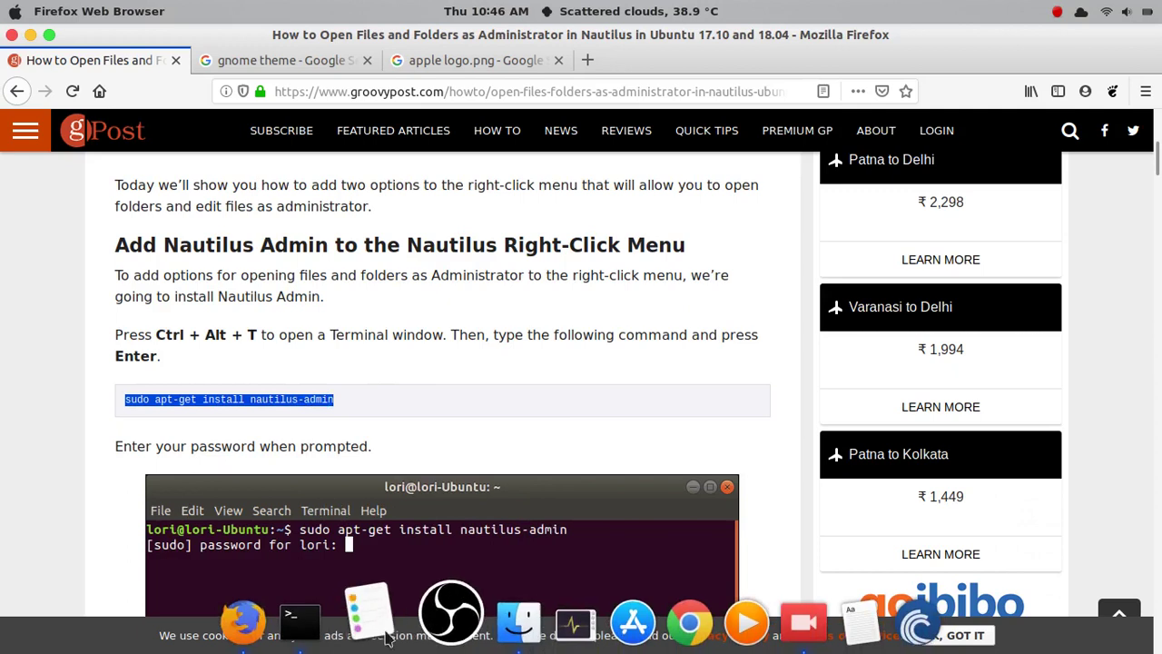
{"action": "left_click", "coordinate": [299, 620]}
{"action": "right_click", "coordinate": [591, 465]}
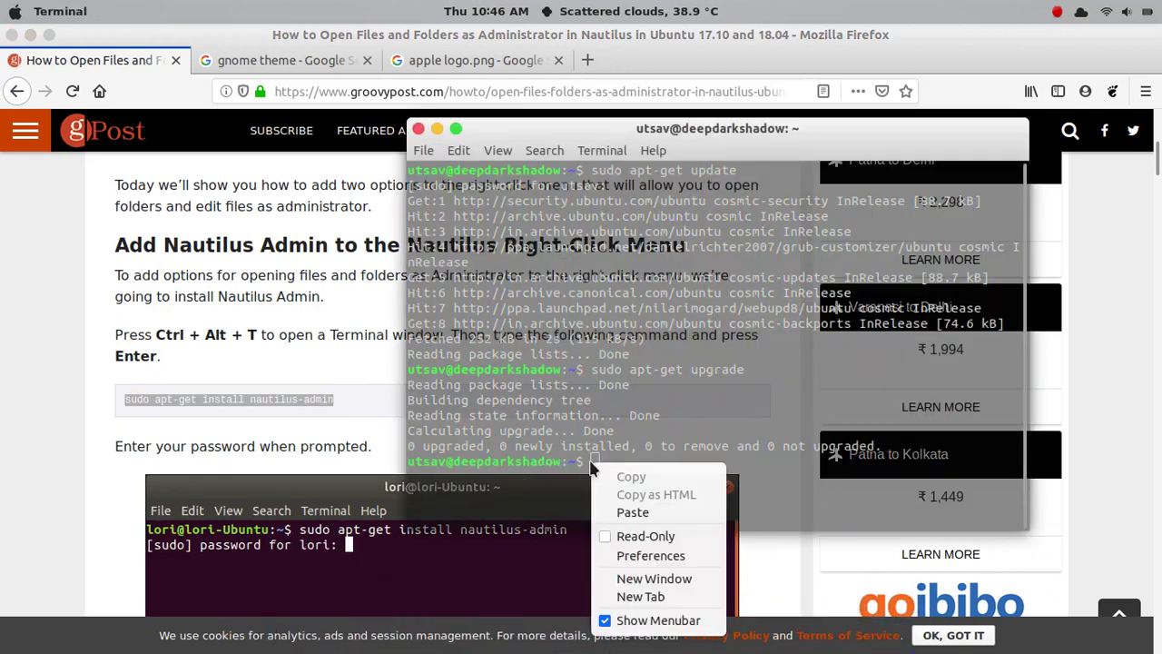
{"action": "left_click", "coordinate": [632, 512]}
{"action": "left_click_drag", "start_coordinate": [668, 128], "coordinate": [481, 252]}
{"action": "left_click_drag", "start_coordinate": [372, 585], "coordinate": [651, 590]}
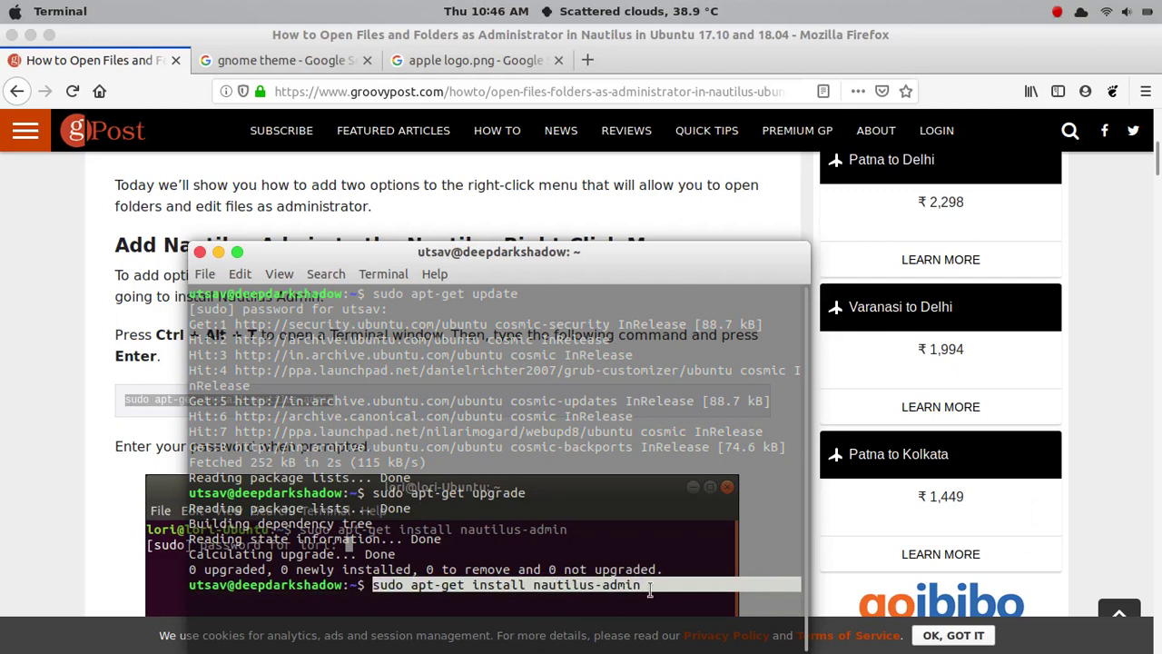
- Run the pasted sudo apt-get install nautilus-admin command and move the Terminal window higher on the desktop
{"action": "left_click", "coordinate": [650, 589]}
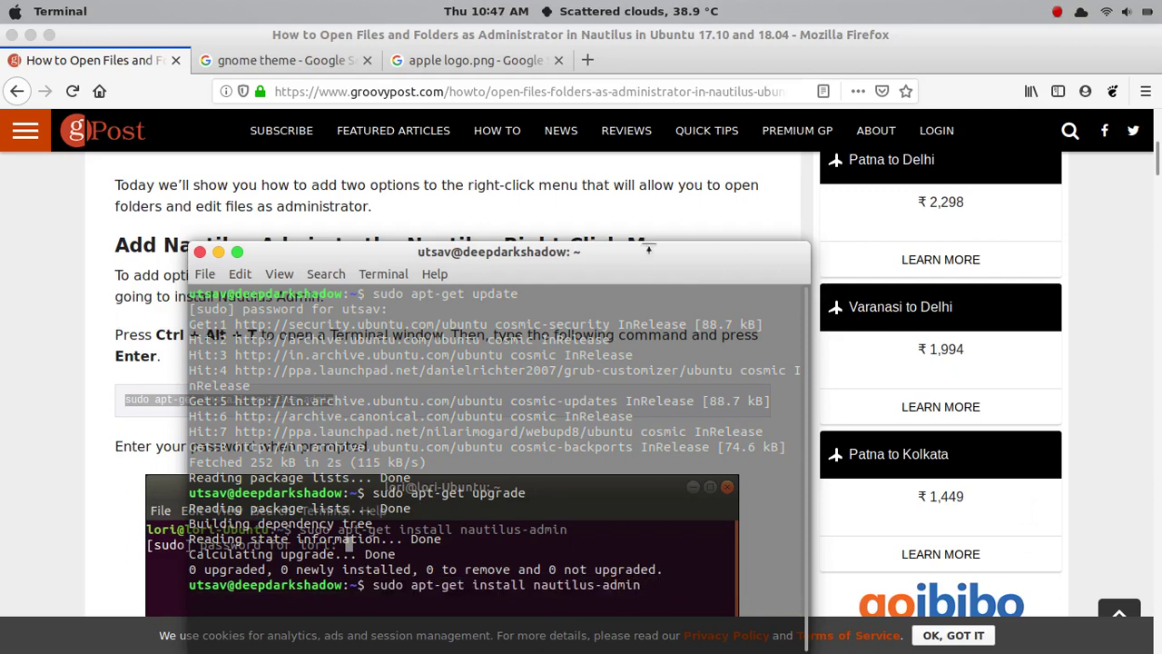
{"action": "key", "text": "Return"}
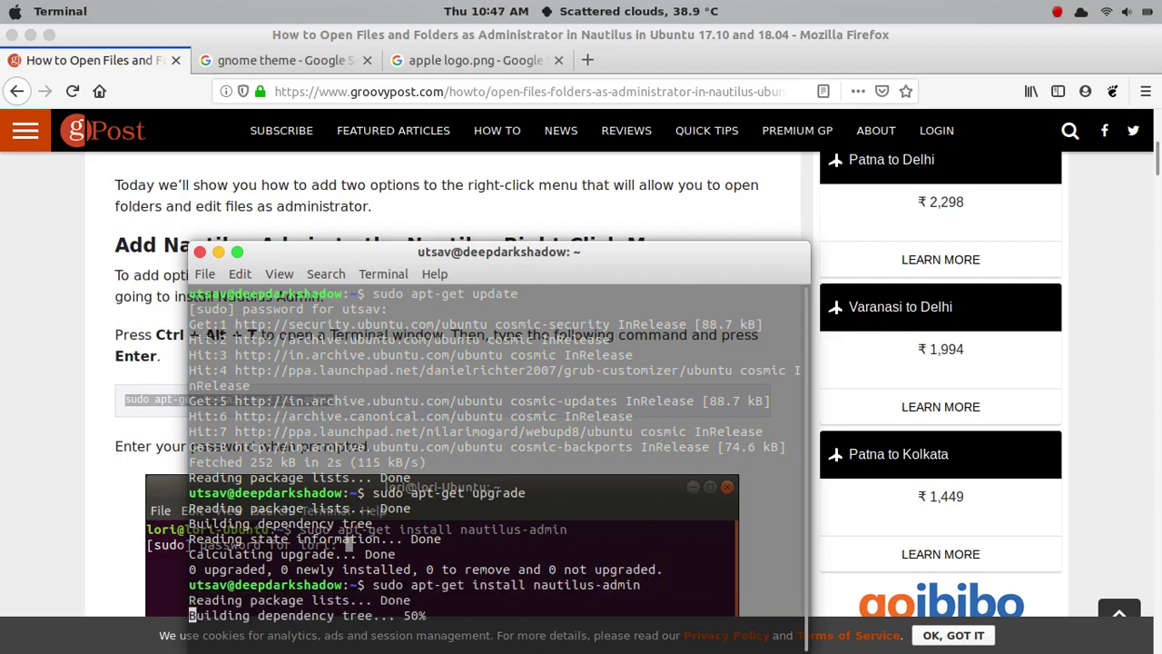
{"action": "left_click_drag", "start_coordinate": [595, 261], "coordinate": [632, 116]}
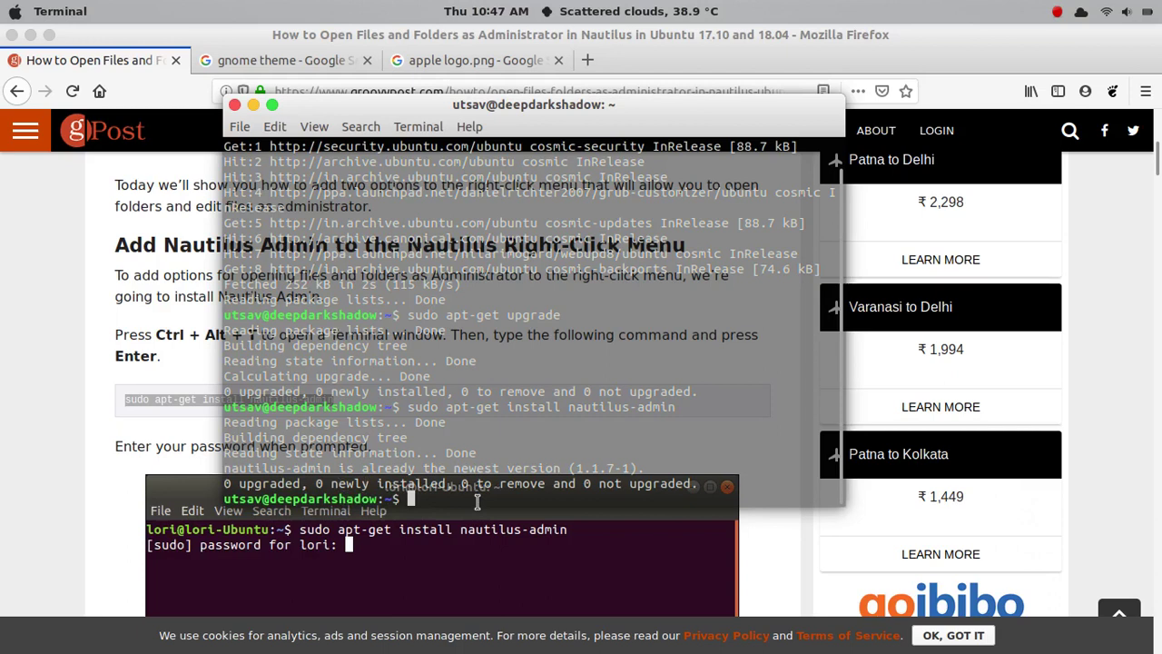
- Switch to Firefox and copy the nautilus -q command from the article
{"action": "left_click", "coordinate": [173, 384]}
{"action": "scroll", "coordinate": [282, 427], "scroll_direction": "down", "scroll_amount": 4}
{"action": "scroll", "coordinate": [281, 437], "scroll_direction": "down", "scroll_amount": 4}
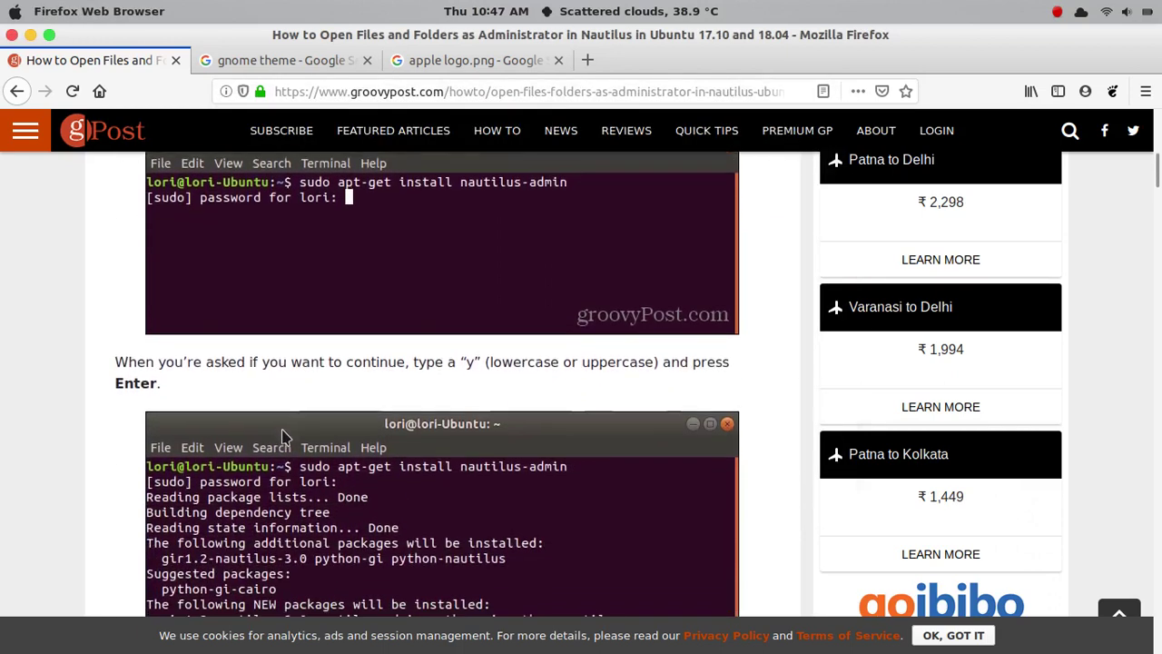
{"action": "scroll", "coordinate": [281, 437], "scroll_direction": "up", "scroll_amount": 5}
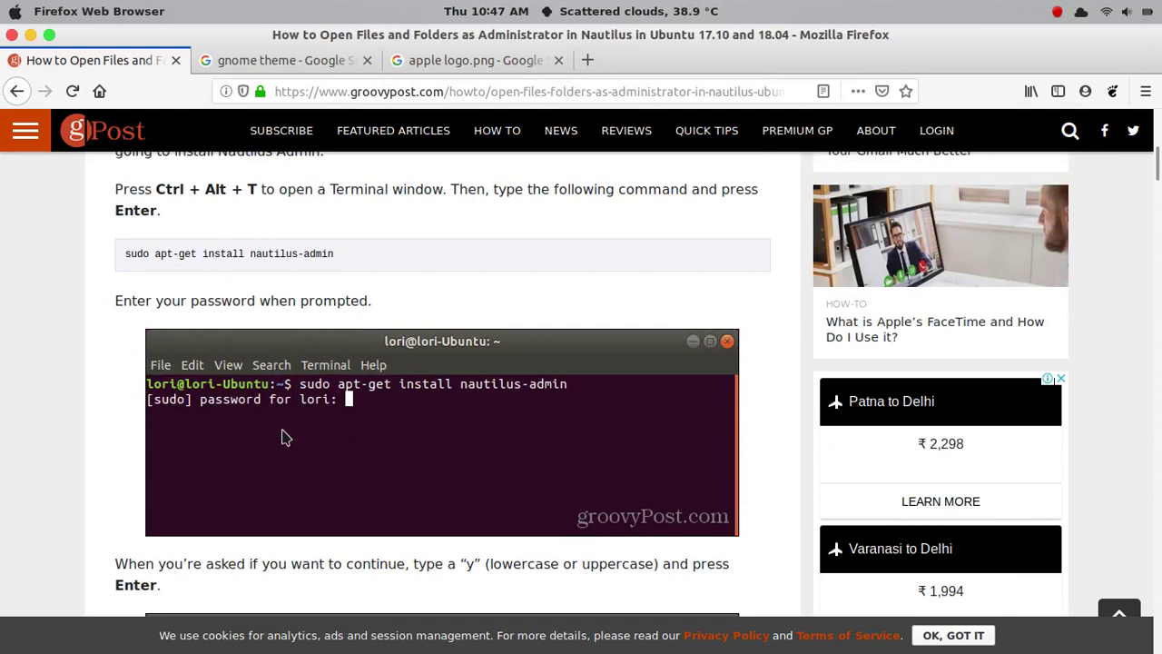
{"action": "scroll", "coordinate": [281, 438], "scroll_direction": "down", "scroll_amount": 9}
{"action": "scroll", "coordinate": [282, 438], "scroll_direction": "down", "scroll_amount": 3}
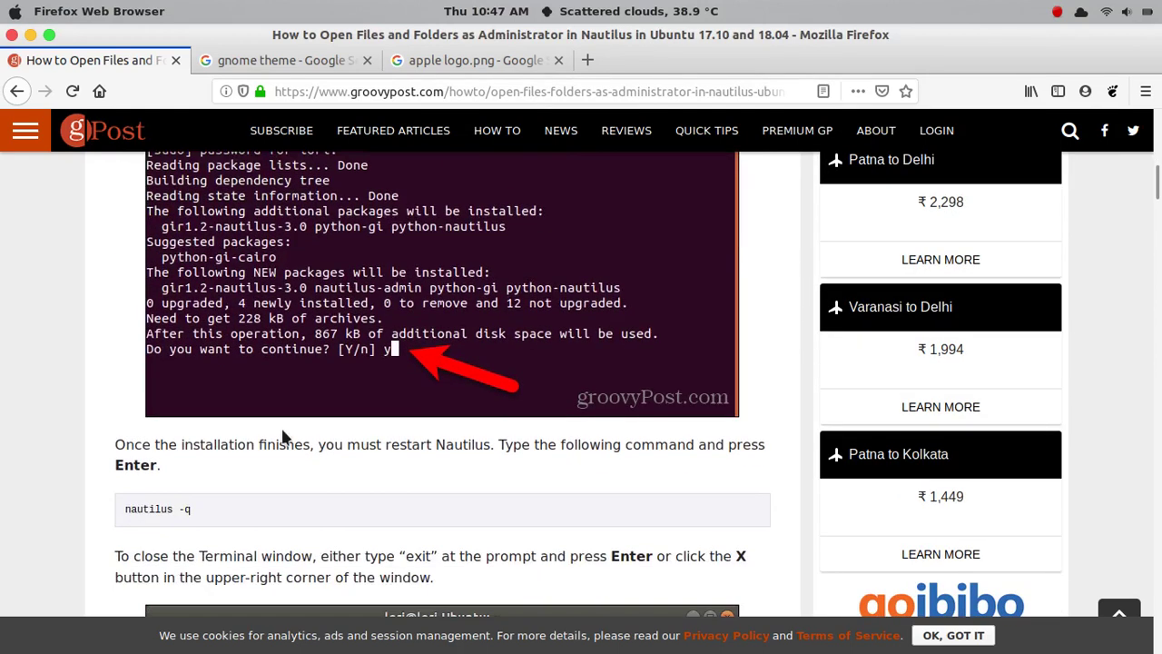
{"action": "left_click_drag", "start_coordinate": [124, 514], "coordinate": [184, 515]}
{"action": "right_click", "coordinate": [184, 515]}
{"action": "left_click", "coordinate": [221, 522]}
- Switch to Terminal, paste the nautilus -q command at the prompt and erase it without running it
{"action": "left_click", "coordinate": [329, 635]}
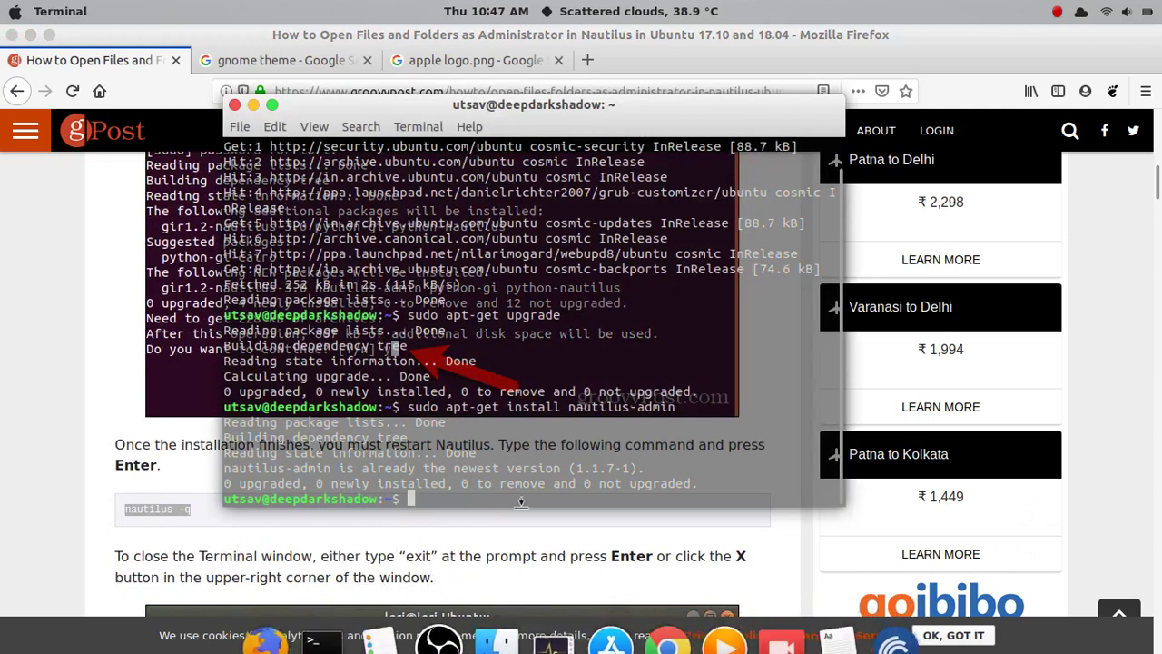
{"action": "right_click", "coordinate": [423, 499]}
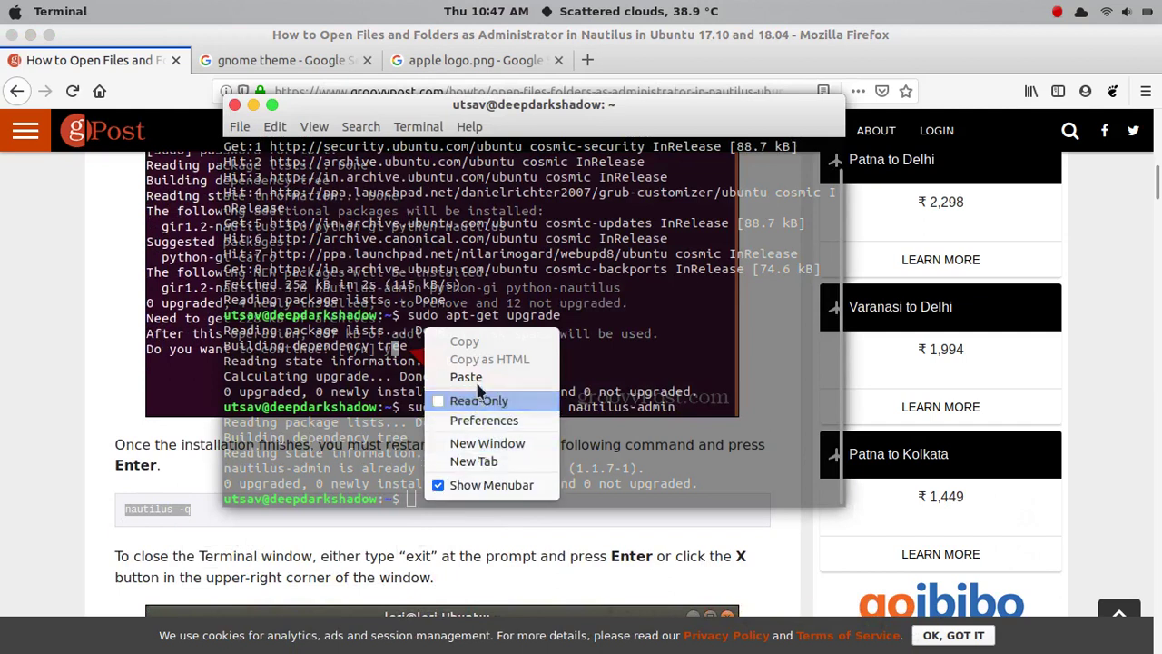
{"action": "left_click", "coordinate": [445, 379]}
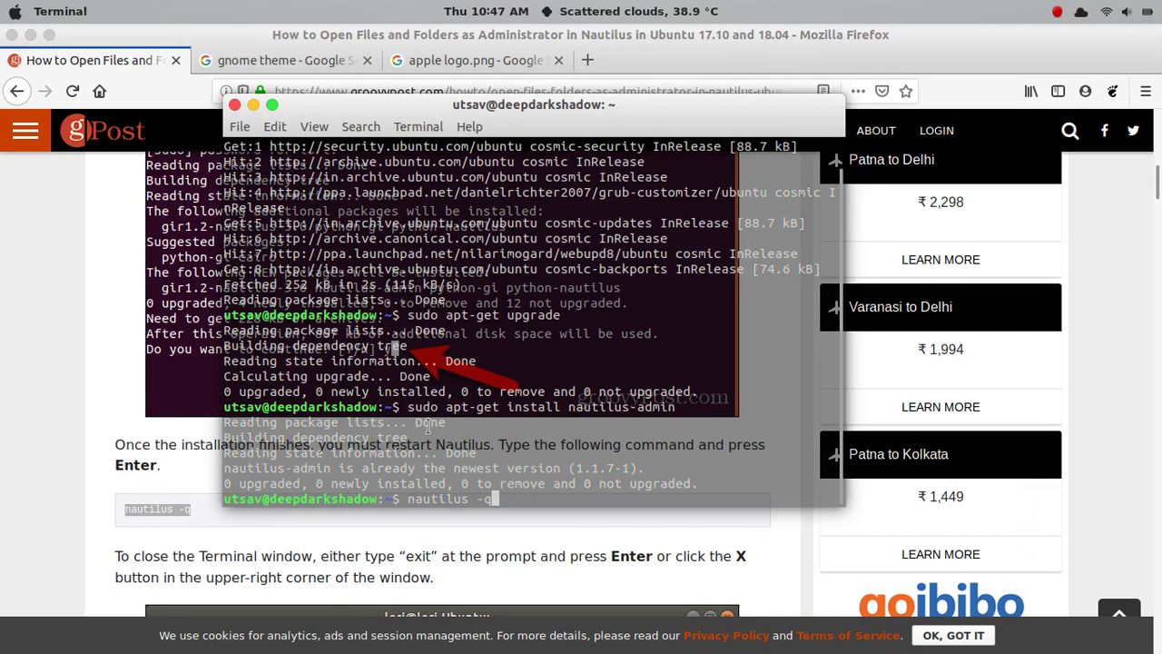
{"action": "key", "text": "BackSpace"}
{"action": "key", "text": "BackSpace"}
{"action": "key", "text": "BackSpace"}
{"action": "key", "text": "BackSpace"}
{"action": "key", "text": "BackSpace"}
{"action": "key", "text": "BackSpace"}
{"action": "key", "text": "BackSpace"}
{"action": "key", "text": "BackSpace"}
{"action": "key", "text": "BackSpace"}
{"action": "key", "text": "BackSpace"}
{"action": "key", "text": "BackSpace"}
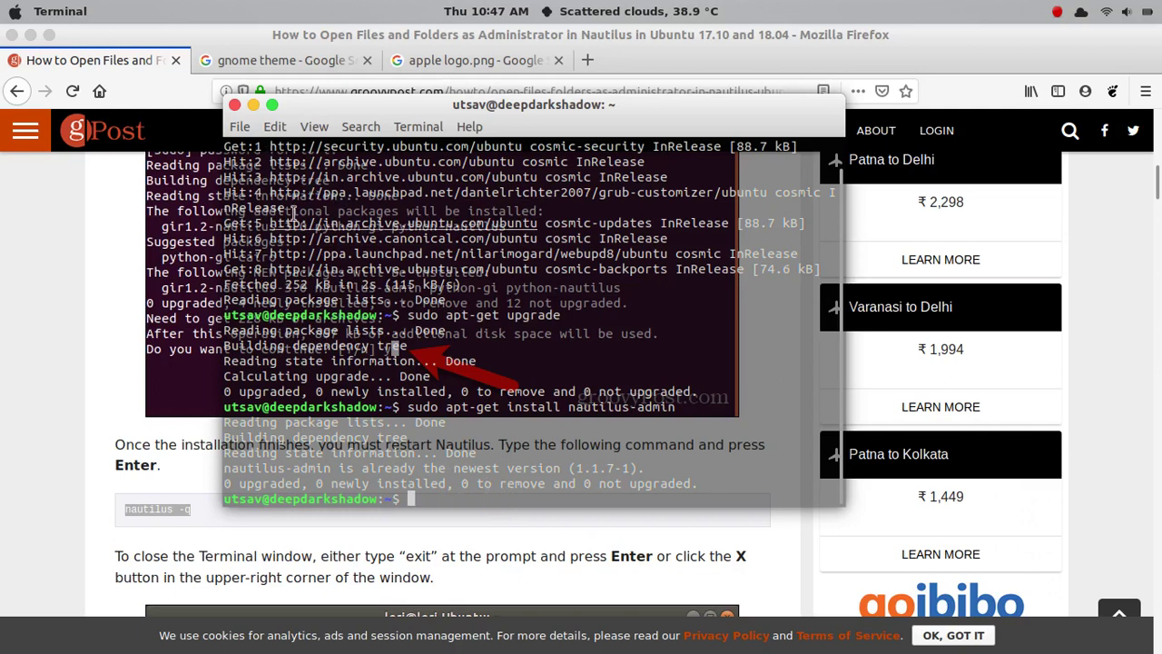
- Minimise Terminal, skim the article's Open Files and Folders as Administrator section and close the article in Firefox
{"action": "left_click", "coordinate": [255, 106]}
{"action": "scroll", "coordinate": [281, 472], "scroll_direction": "down", "scroll_amount": 12}
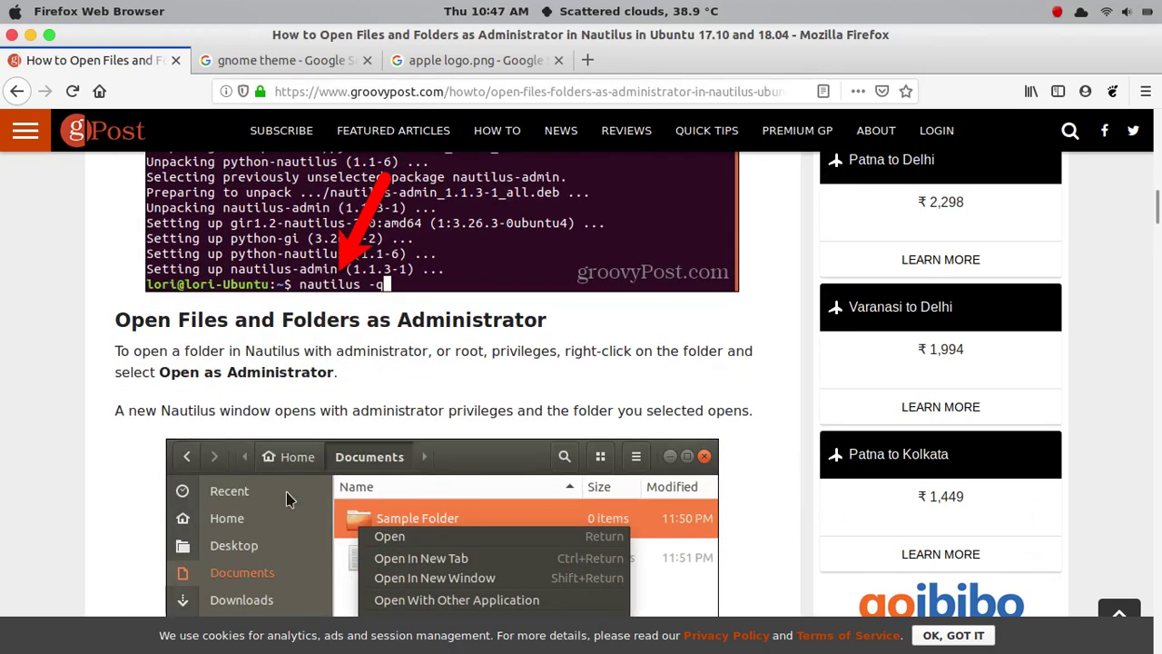
{"action": "scroll", "coordinate": [286, 498], "scroll_direction": "down", "scroll_amount": 3}
{"action": "scroll", "coordinate": [285, 495], "scroll_direction": "up", "scroll_amount": 5}
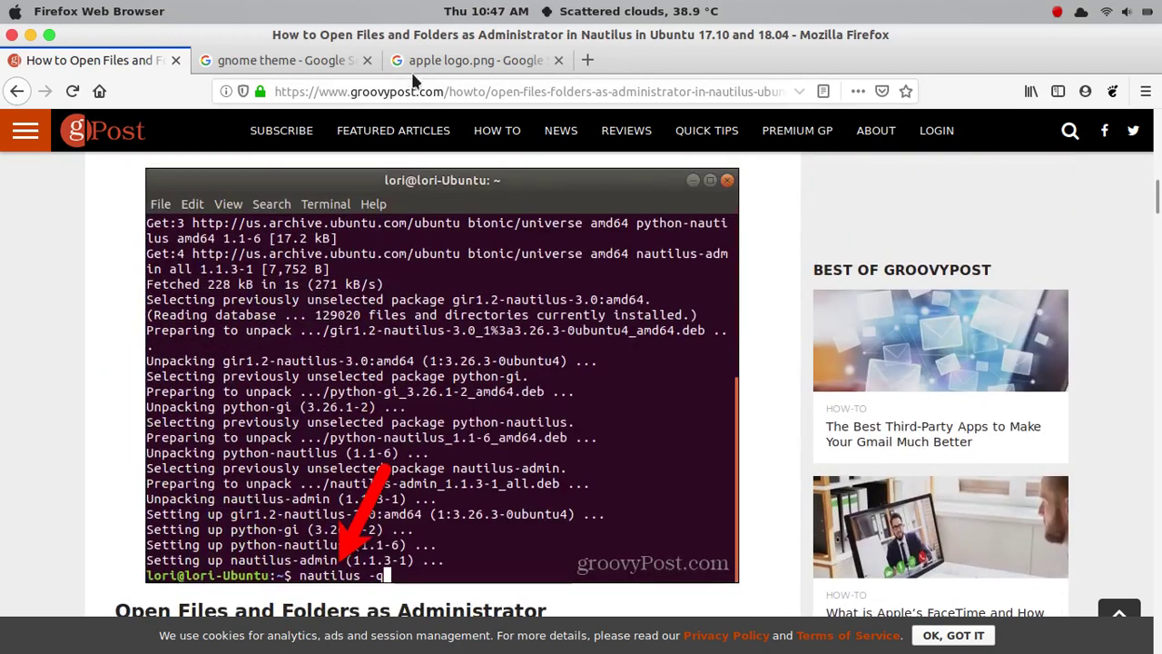
{"action": "left_click", "coordinate": [174, 60]}
- Switch to Files, go to the Home folder and close the window
{"action": "mouse_move", "coordinate": [324, 646]}
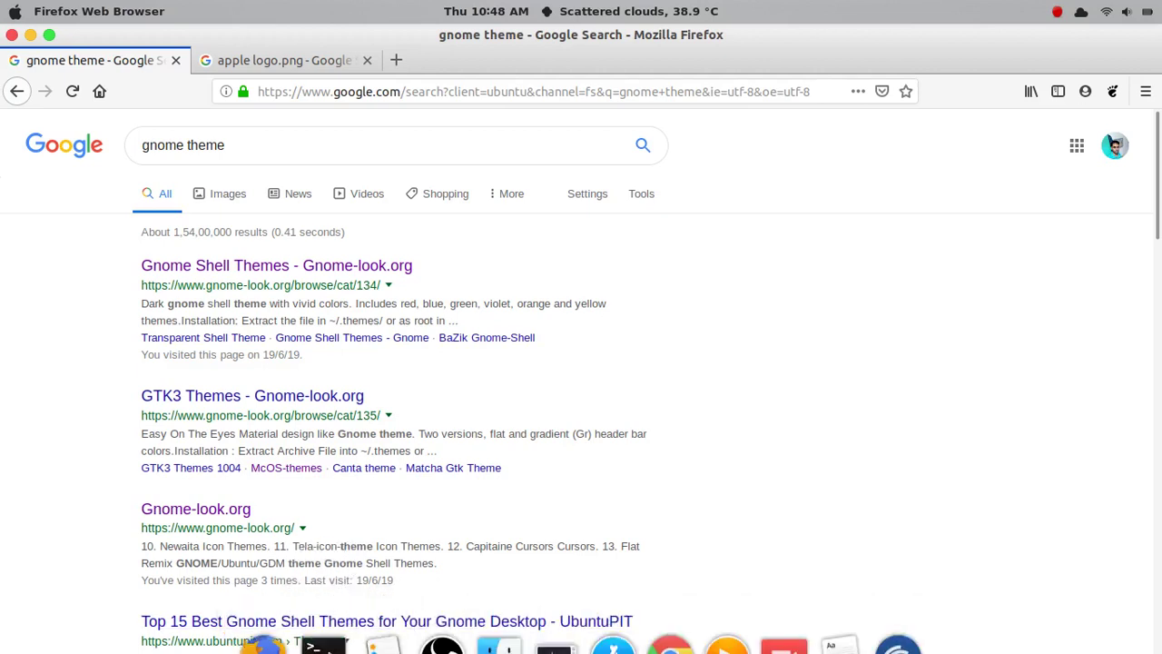
{"action": "left_click", "coordinate": [495, 627]}
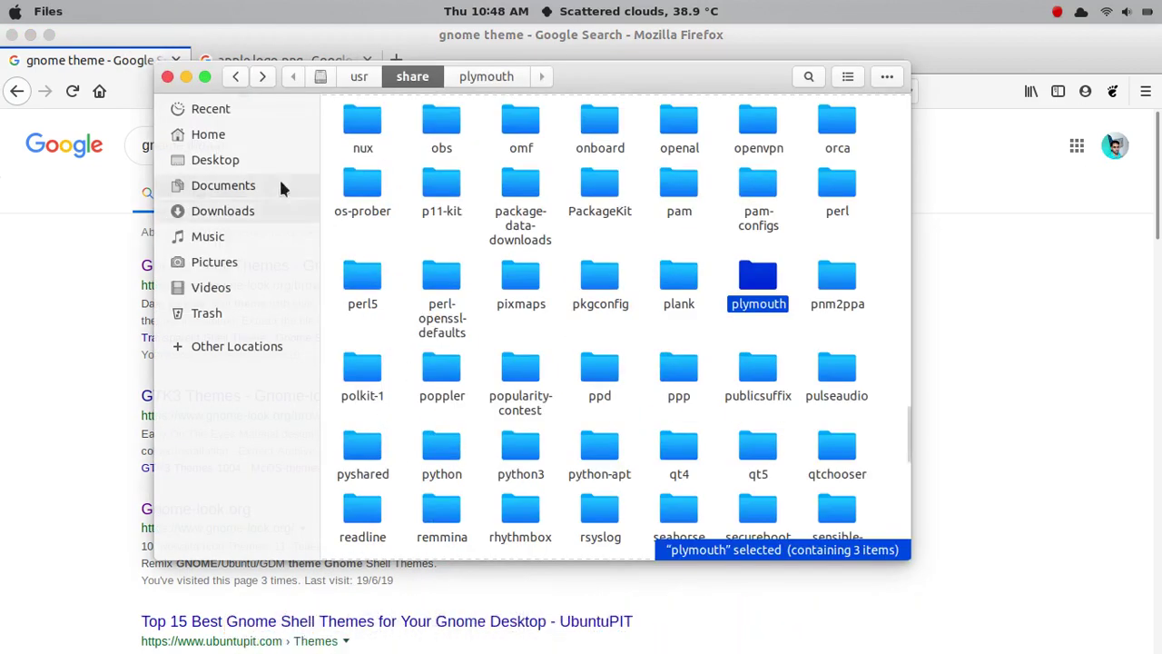
{"action": "left_click", "coordinate": [231, 134]}
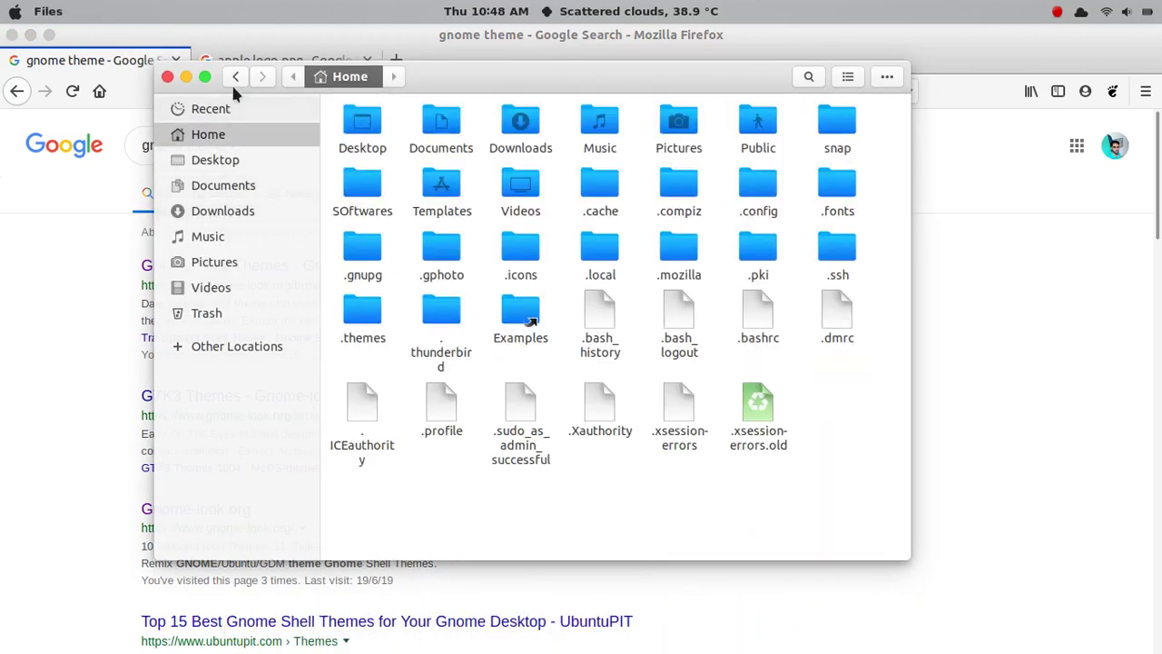
{"action": "left_click", "coordinate": [167, 76]}
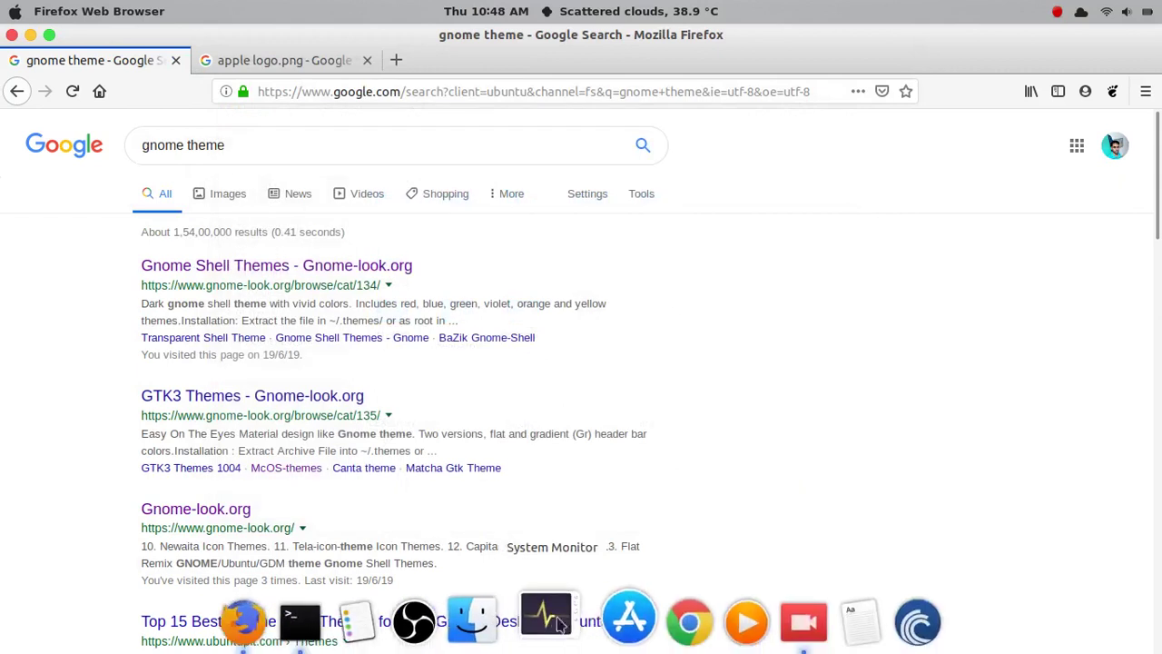
- Open a new Files window and browse from Other Locations through Computer, usr and share into the plymouth folder
{"action": "left_click", "coordinate": [491, 625]}
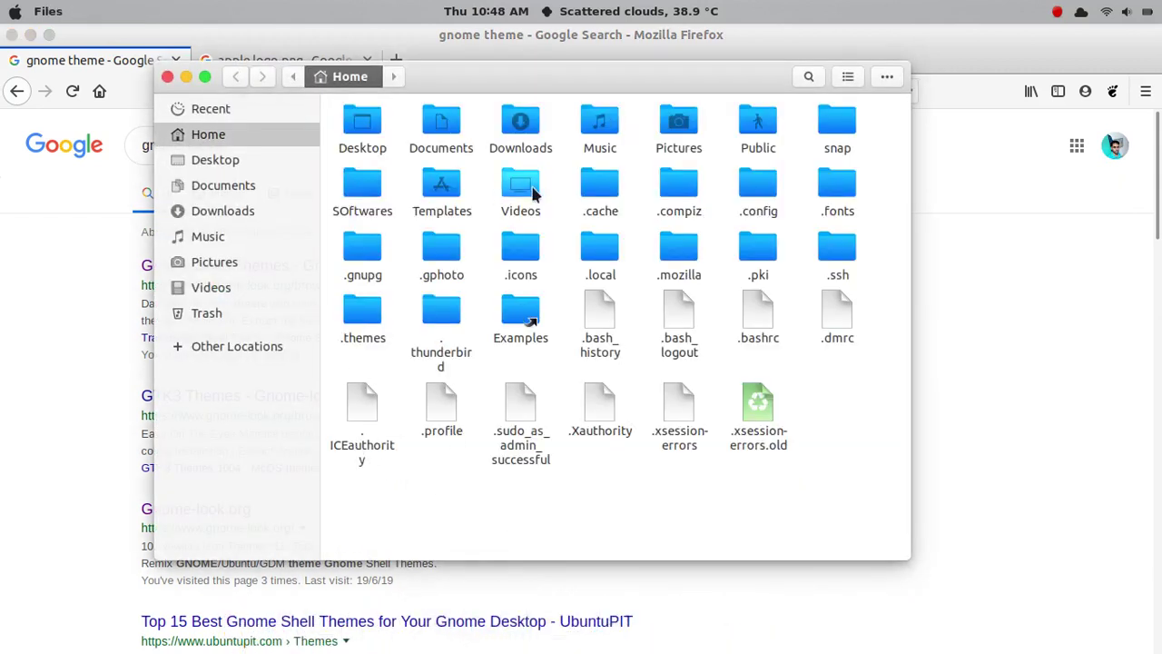
{"action": "left_click", "coordinate": [231, 348]}
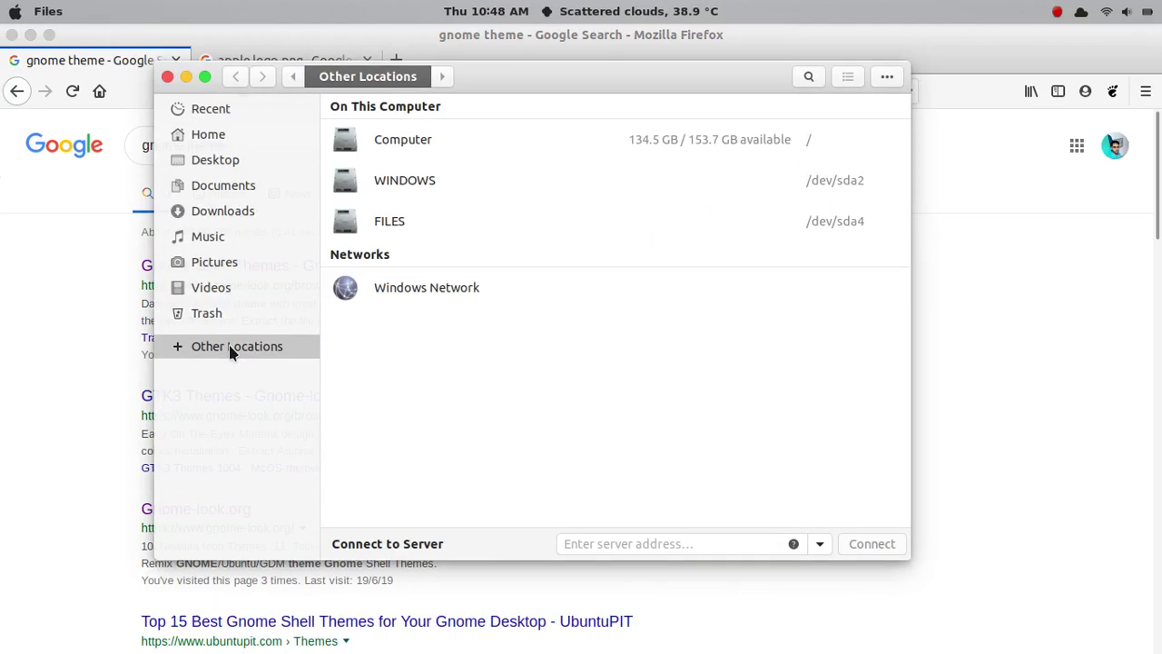
{"action": "left_click", "coordinate": [420, 146]}
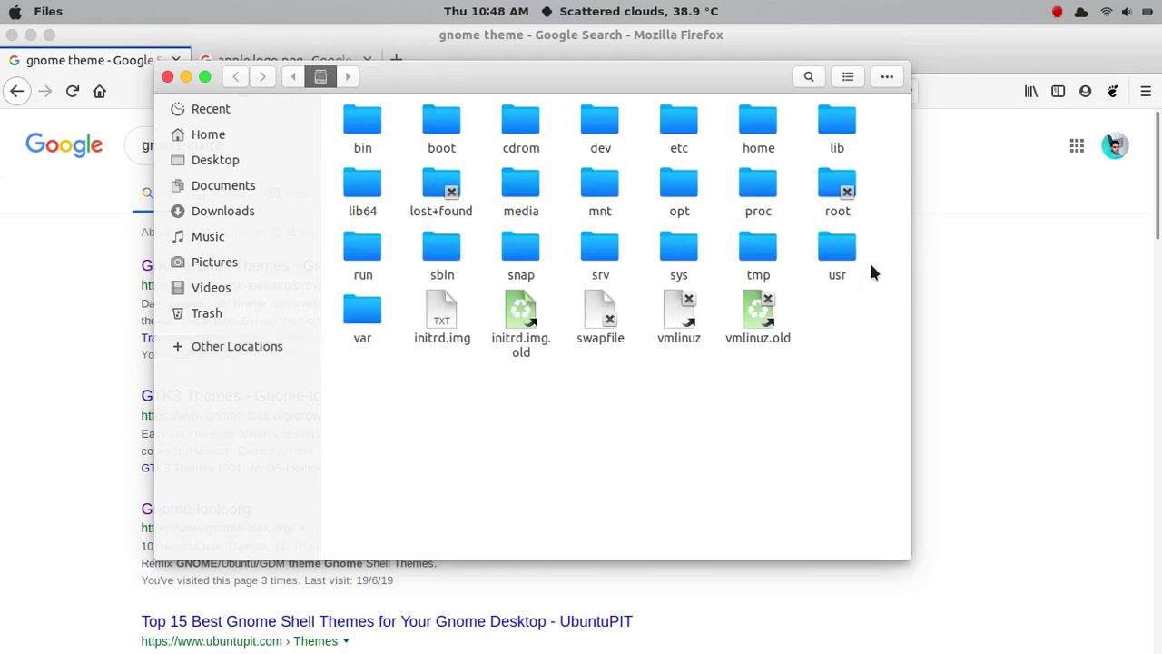
{"action": "double_click", "coordinate": [823, 248]}
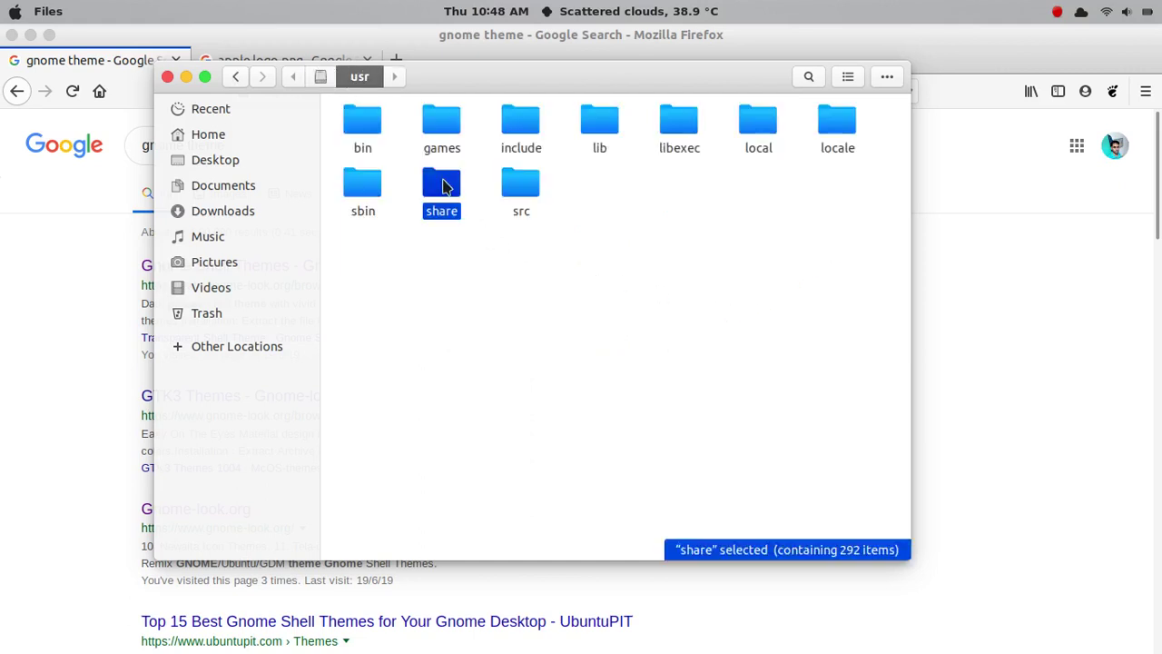
{"action": "double_click", "coordinate": [446, 190]}
{"action": "scroll", "coordinate": [592, 470], "scroll_direction": "down", "scroll_amount": 20}
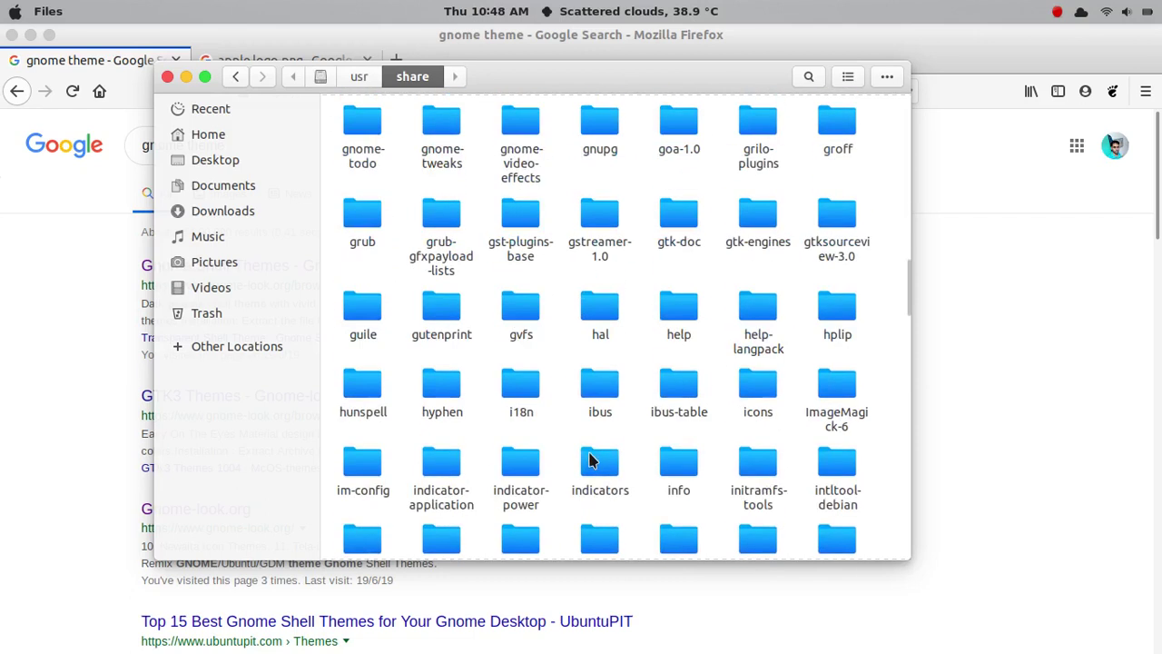
{"action": "scroll", "coordinate": [590, 460], "scroll_direction": "down", "scroll_amount": 5}
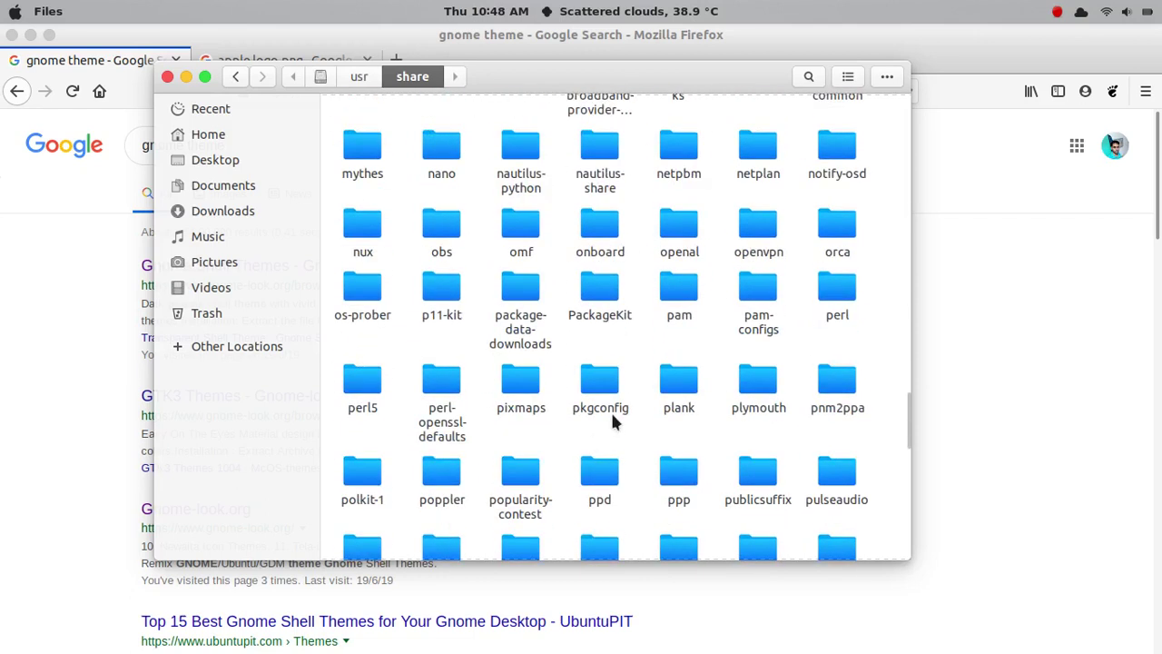
{"action": "double_click", "coordinate": [759, 380]}
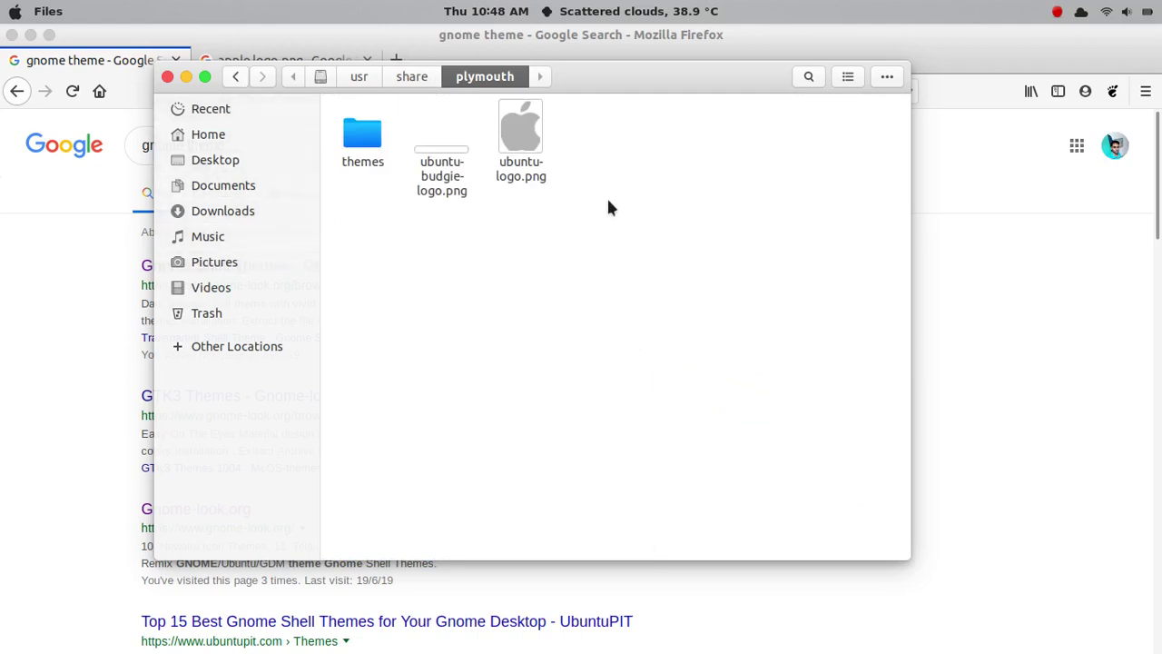
{"action": "left_click_drag", "start_coordinate": [639, 252], "coordinate": [427, 295]}
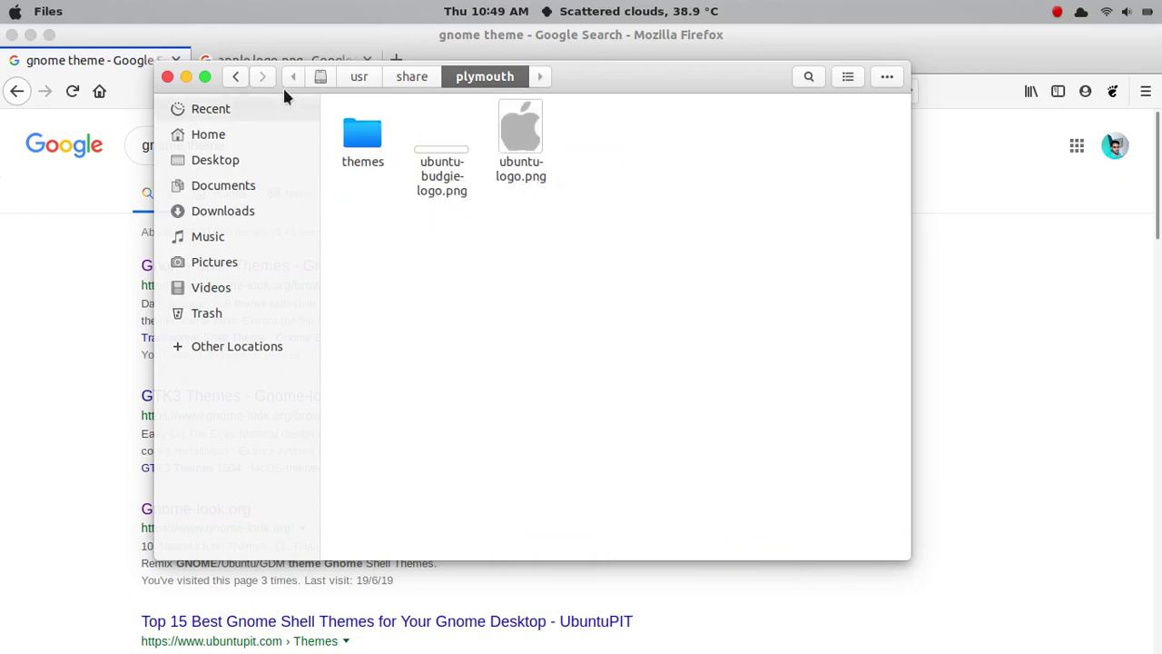
- Go back to the share folder and open plymouth as administrator, authenticating with the account password
{"action": "left_click", "coordinate": [240, 77]}
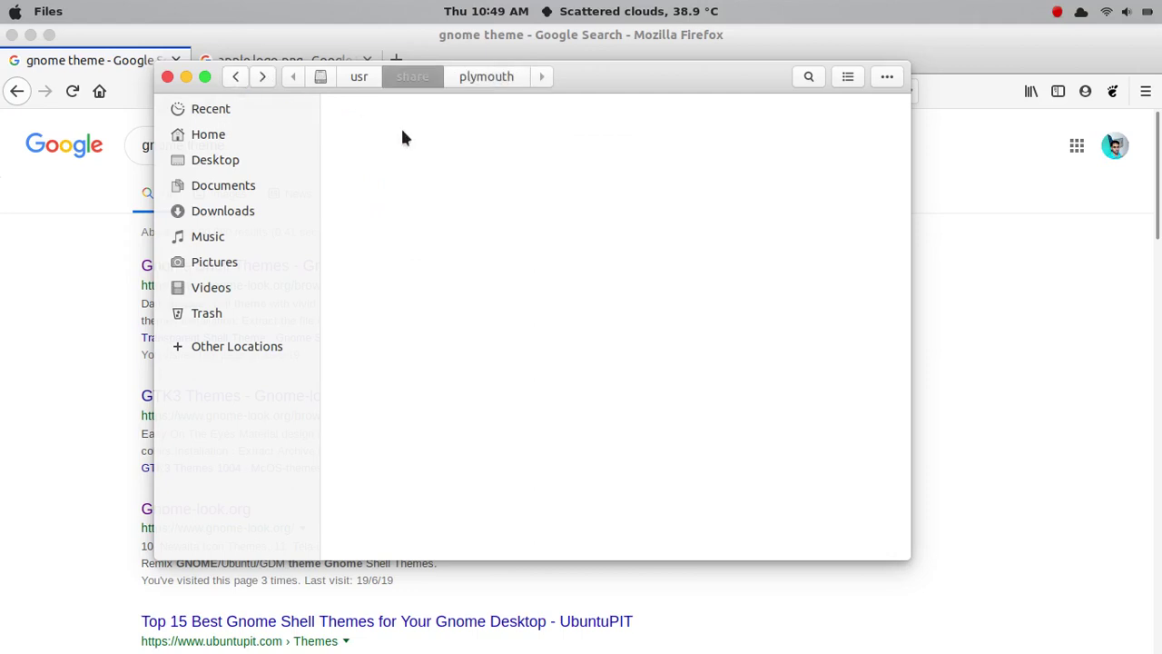
{"action": "right_click", "coordinate": [759, 450]}
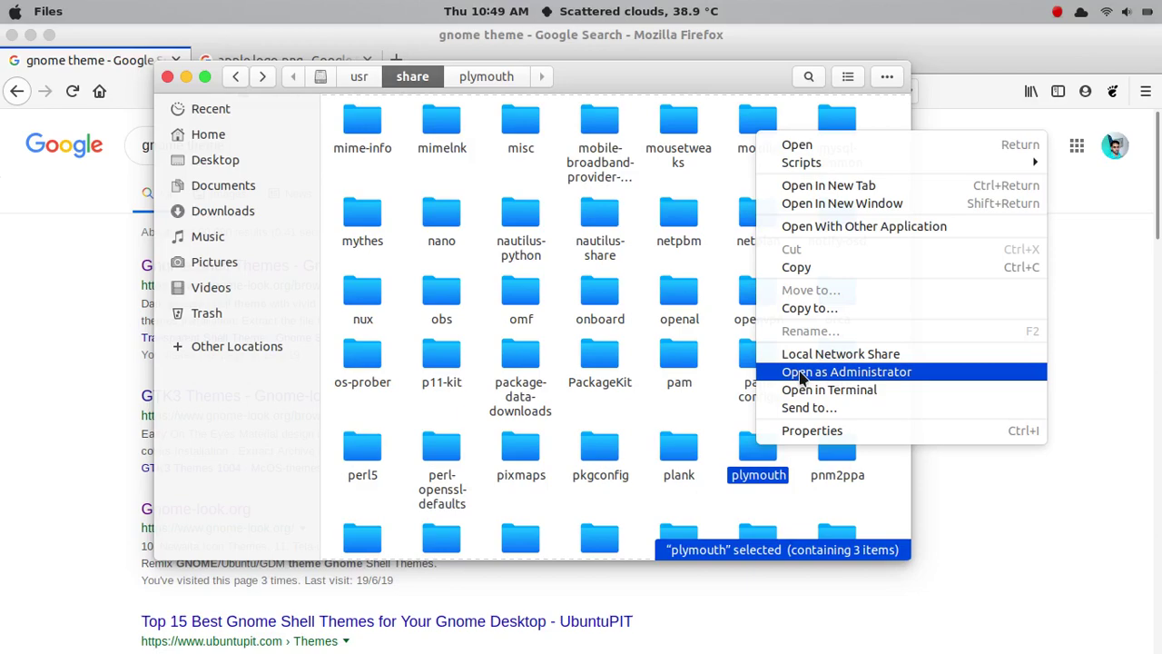
{"action": "left_click", "coordinate": [801, 375]}
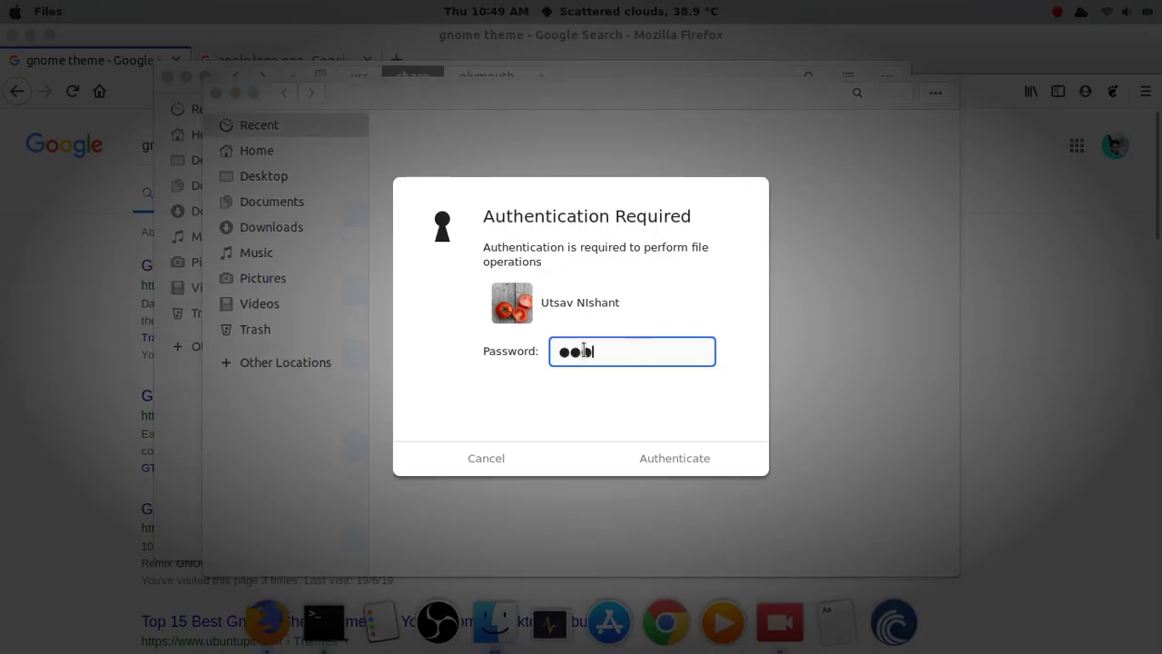
{"action": "type", "text": "*"}
{"action": "key", "text": "Return"}
{"action": "type", "text": "******"}
{"action": "key", "text": "Return"}
- Move the administrator plymouth window lower, then minimise both Files windows
{"action": "left_click_drag", "start_coordinate": [675, 92], "coordinate": [692, 274]}
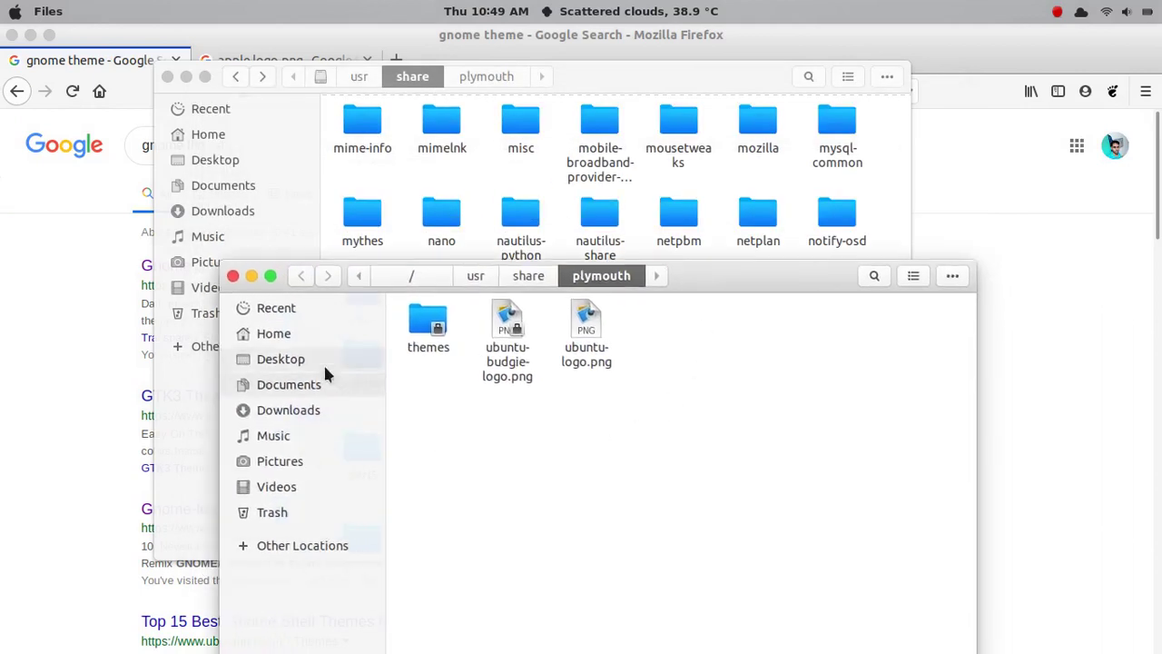
{"action": "left_click", "coordinate": [251, 275]}
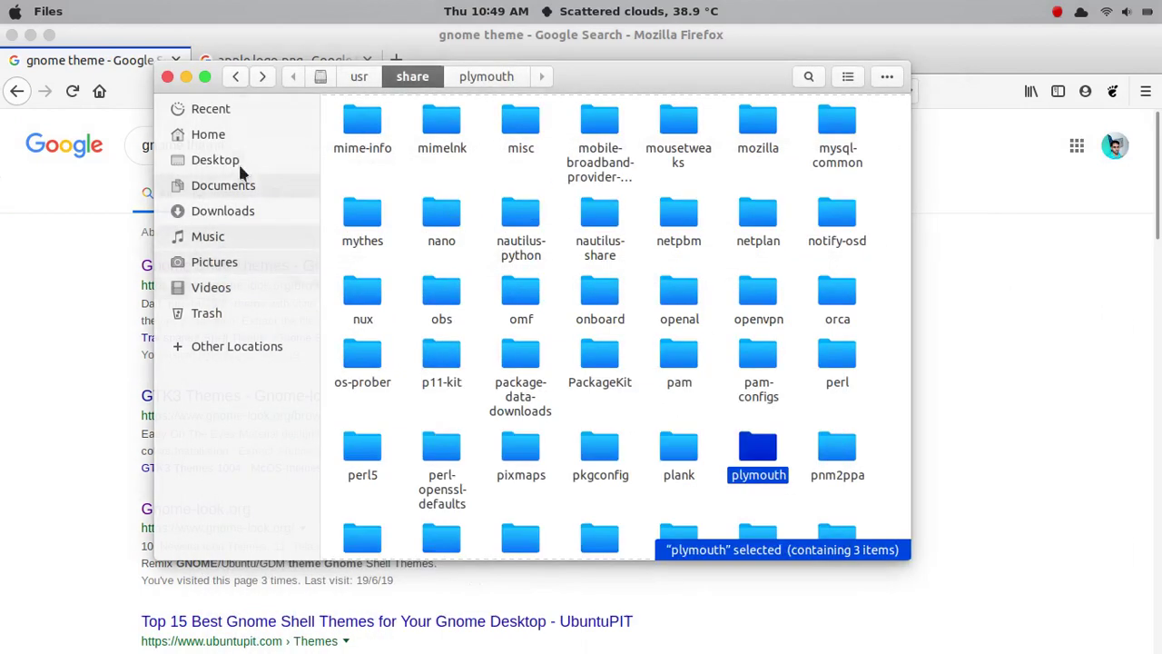
{"action": "left_click", "coordinate": [186, 78]}
- Switch to Firefox's apple logo.png search and look through the image results
{"action": "left_click", "coordinate": [282, 59]}
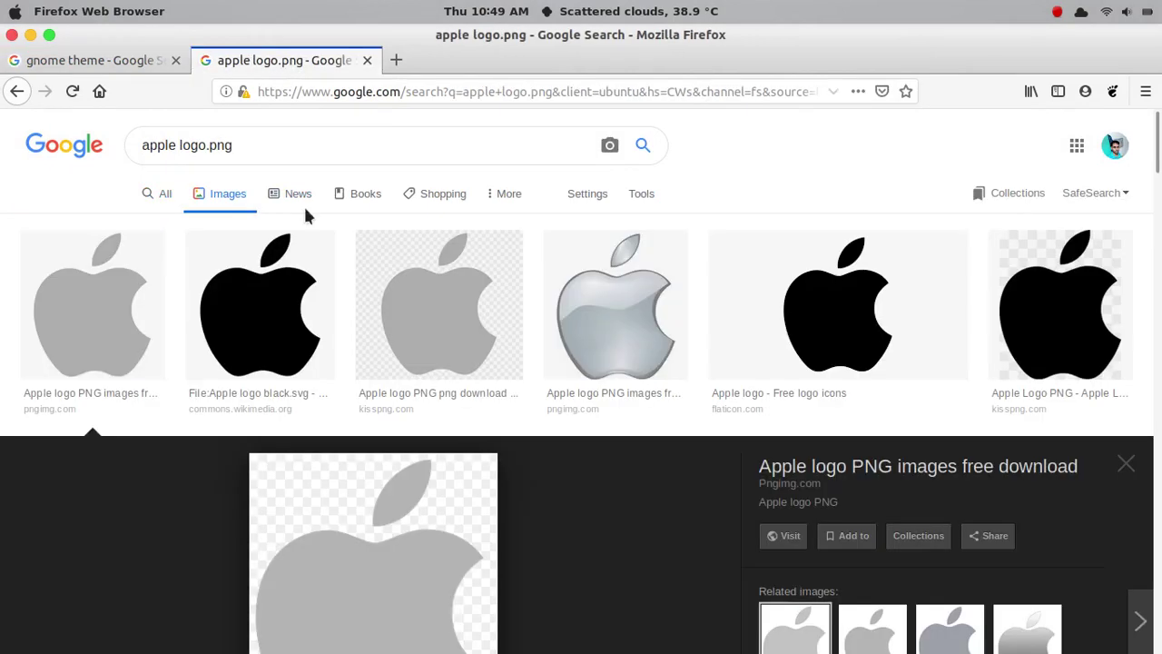
{"action": "scroll", "coordinate": [394, 382], "scroll_direction": "down", "scroll_amount": 5}
{"action": "scroll", "coordinate": [394, 382], "scroll_direction": "up", "scroll_amount": 5}
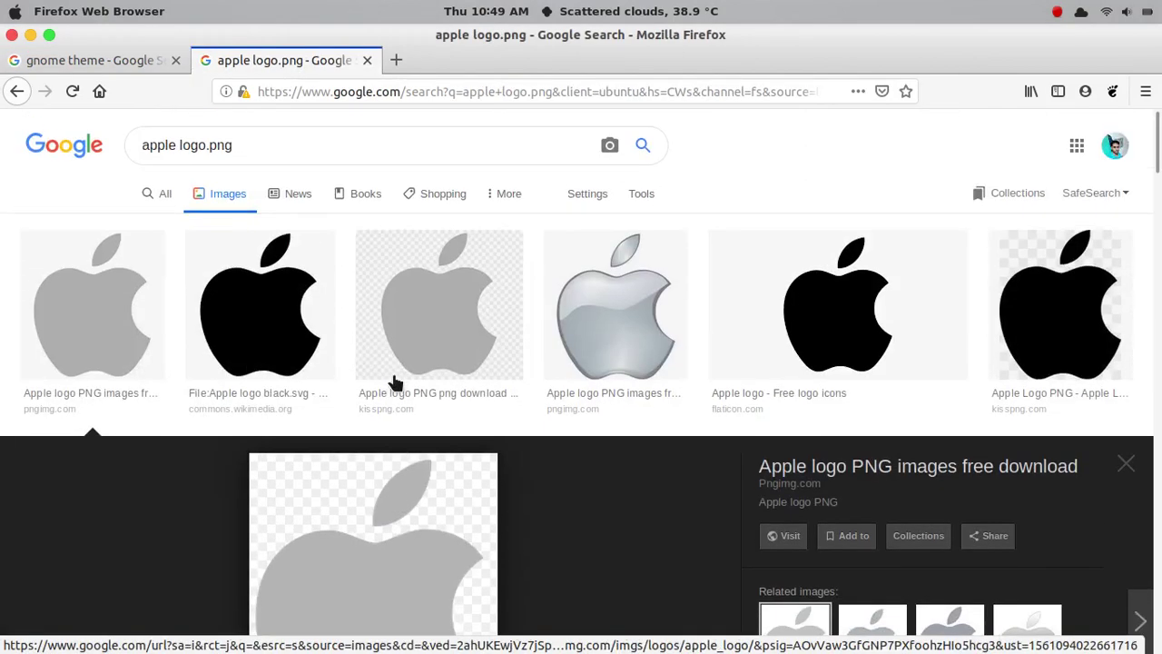
- Lock the screen from the system controls and unlock it with the account password
{"action": "left_click", "coordinate": [1126, 11]}
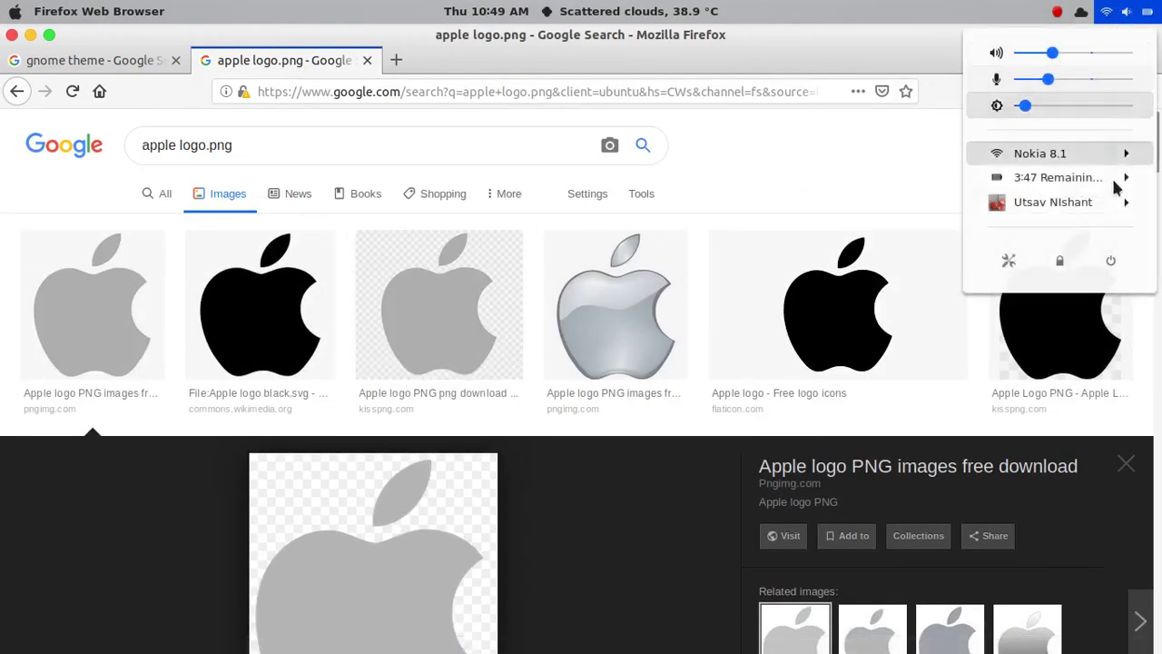
{"action": "left_click", "coordinate": [1067, 258]}
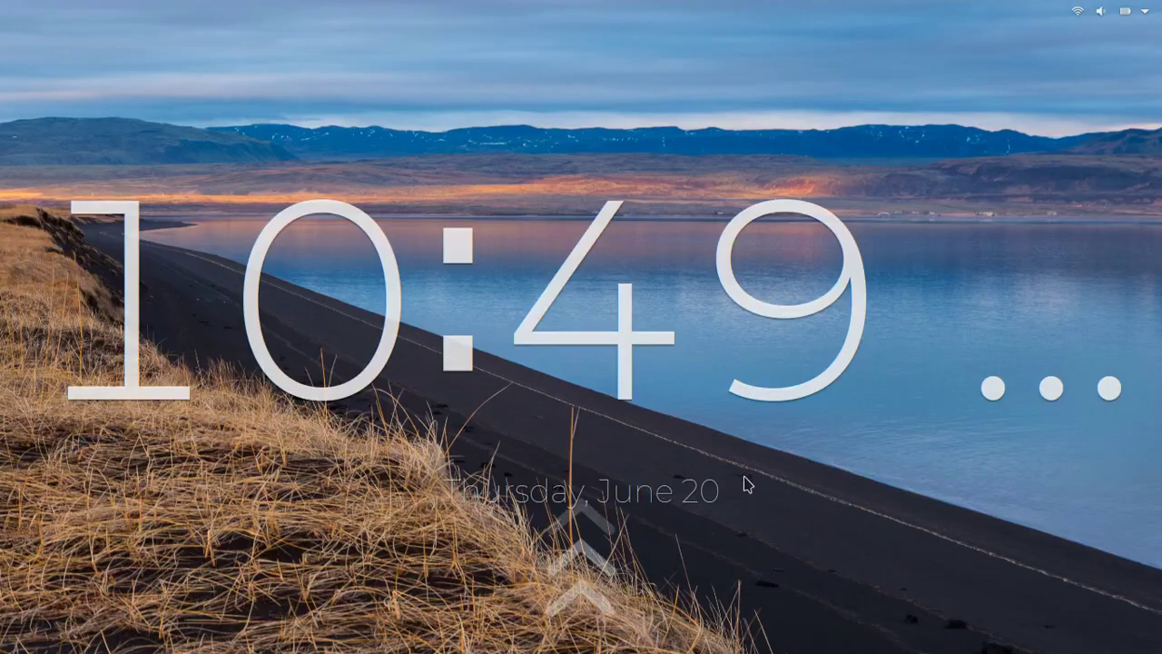
{"action": "left_click_drag", "start_coordinate": [746, 485], "coordinate": [804, 12]}
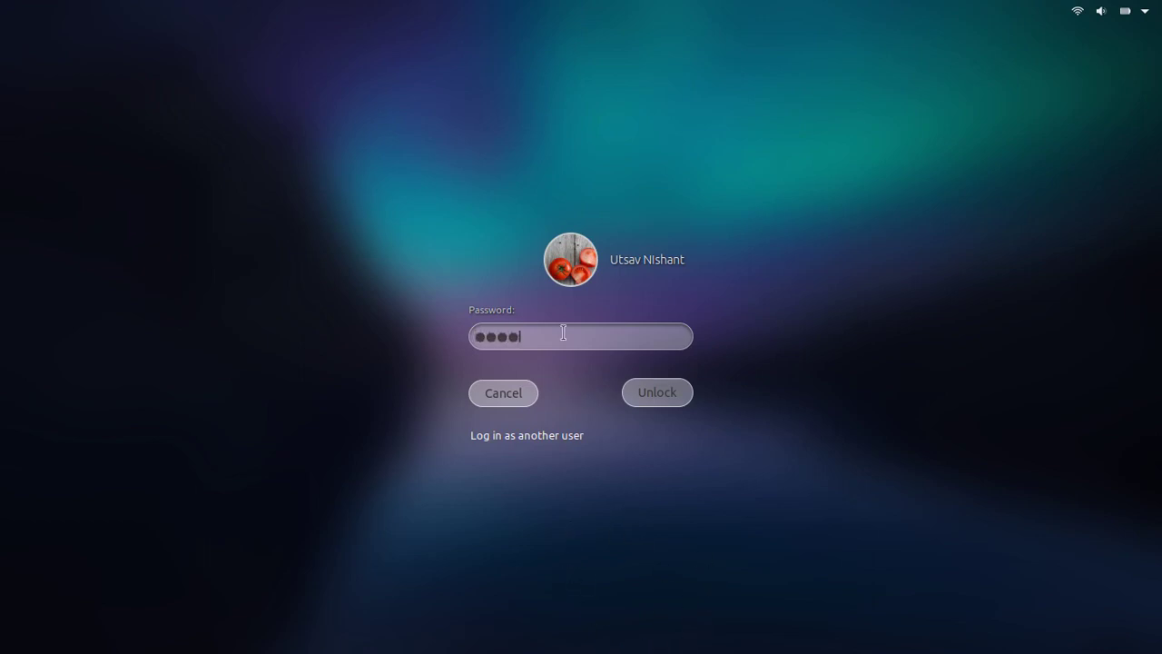
{"action": "key", "text": "Return"}
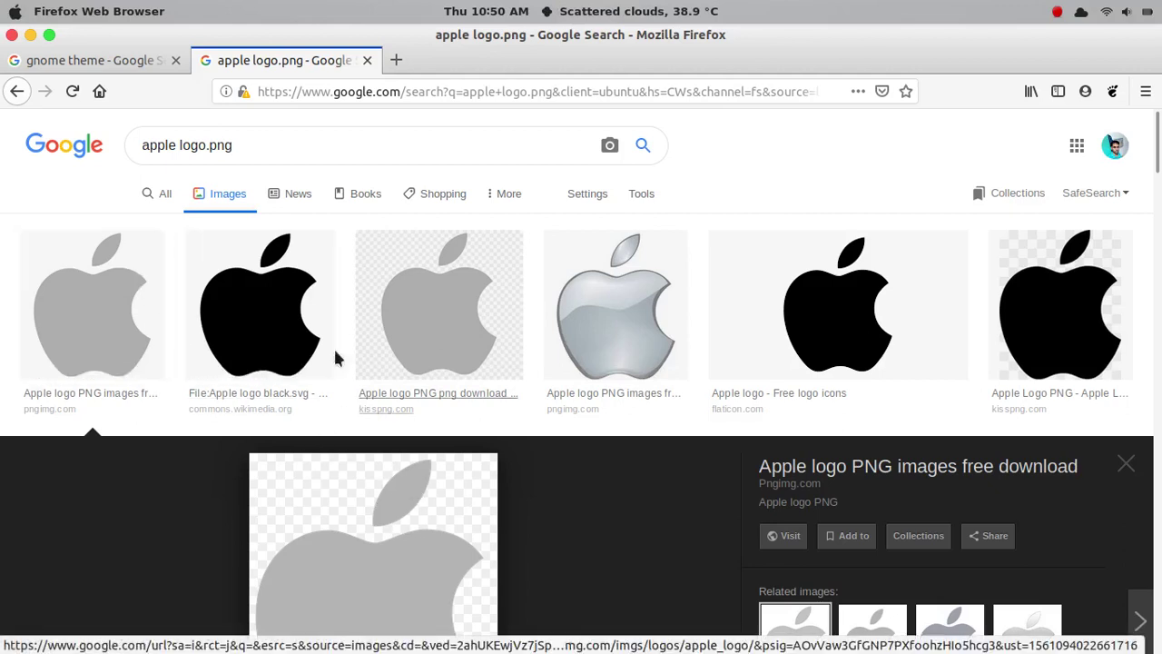
- Look over the apple logo.png image results and preview the grey kisspng.com Apple logo
{"action": "left_click_drag", "start_coordinate": [233, 145], "coordinate": [137, 136]}
{"action": "left_click", "coordinate": [268, 146]}
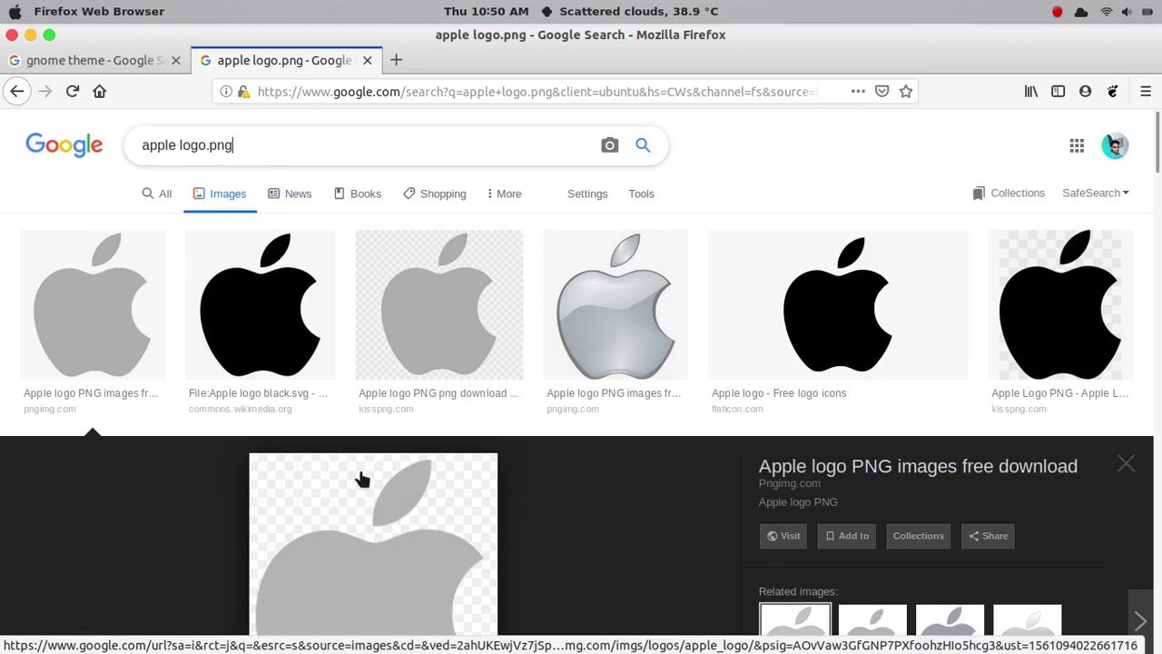
{"action": "scroll", "coordinate": [273, 441], "scroll_direction": "down", "scroll_amount": 4}
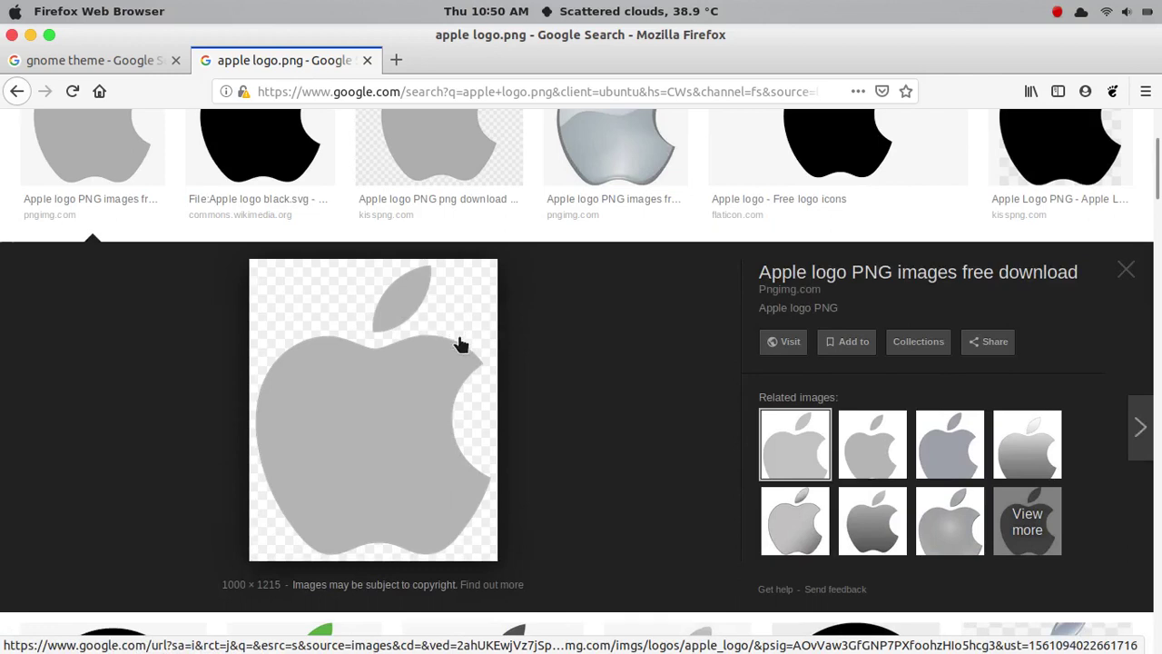
{"action": "scroll", "coordinate": [360, 378], "scroll_direction": "up", "scroll_amount": 3}
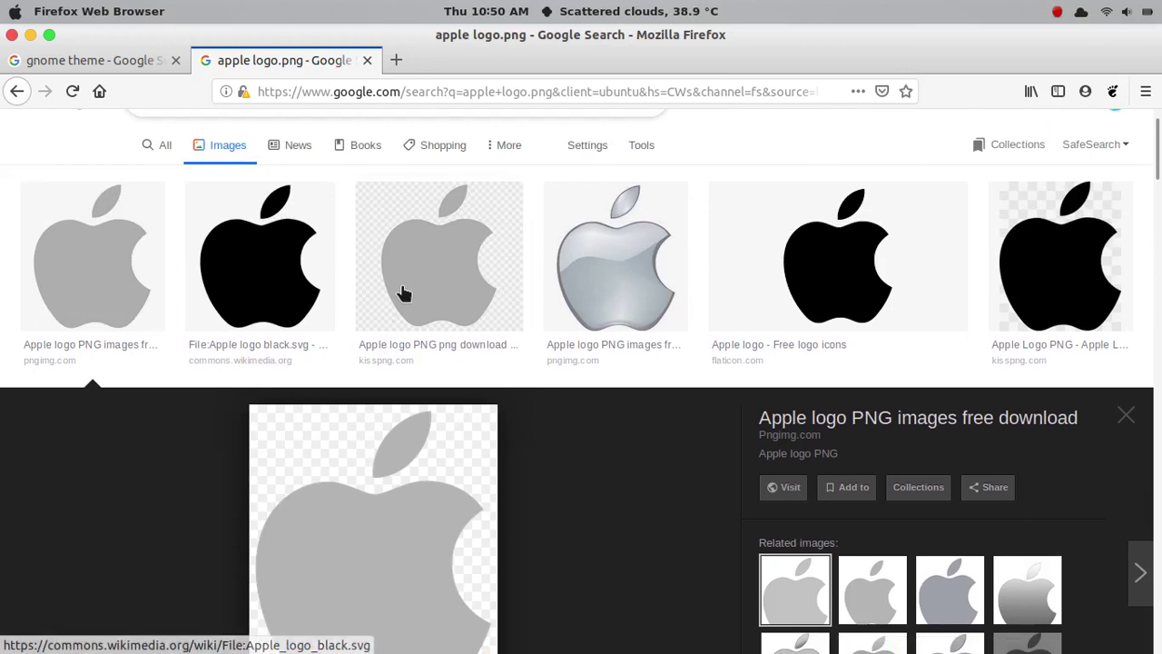
{"action": "left_click", "coordinate": [409, 251]}
{"action": "left_click", "coordinate": [419, 183]}
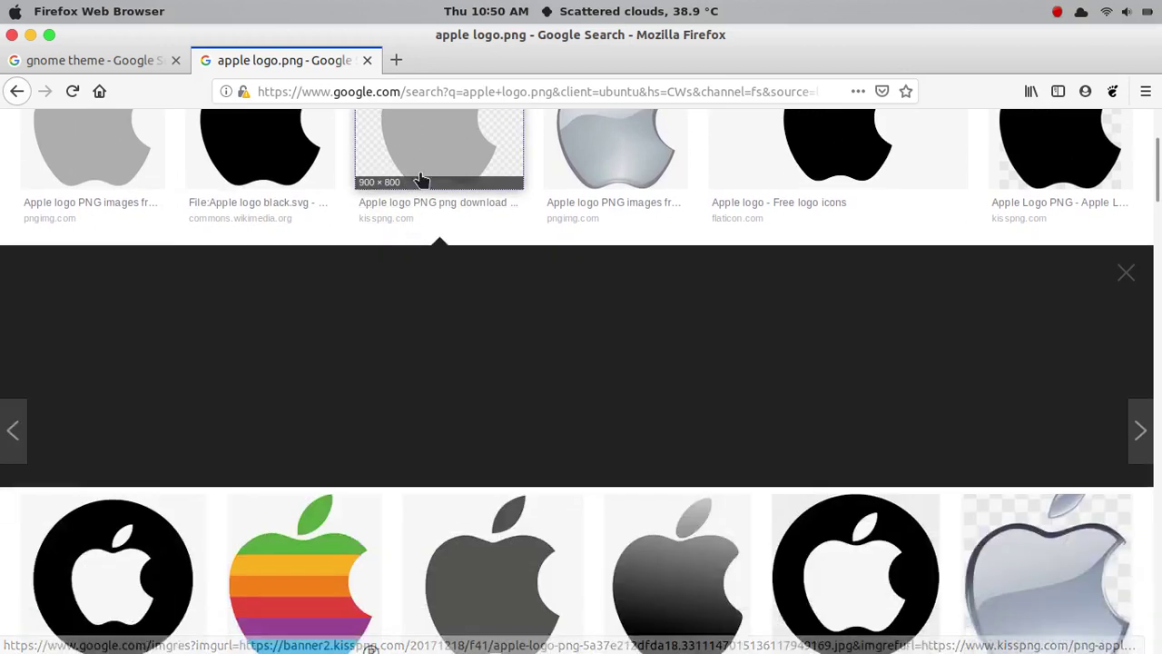
{"action": "left_click", "coordinate": [432, 119]}
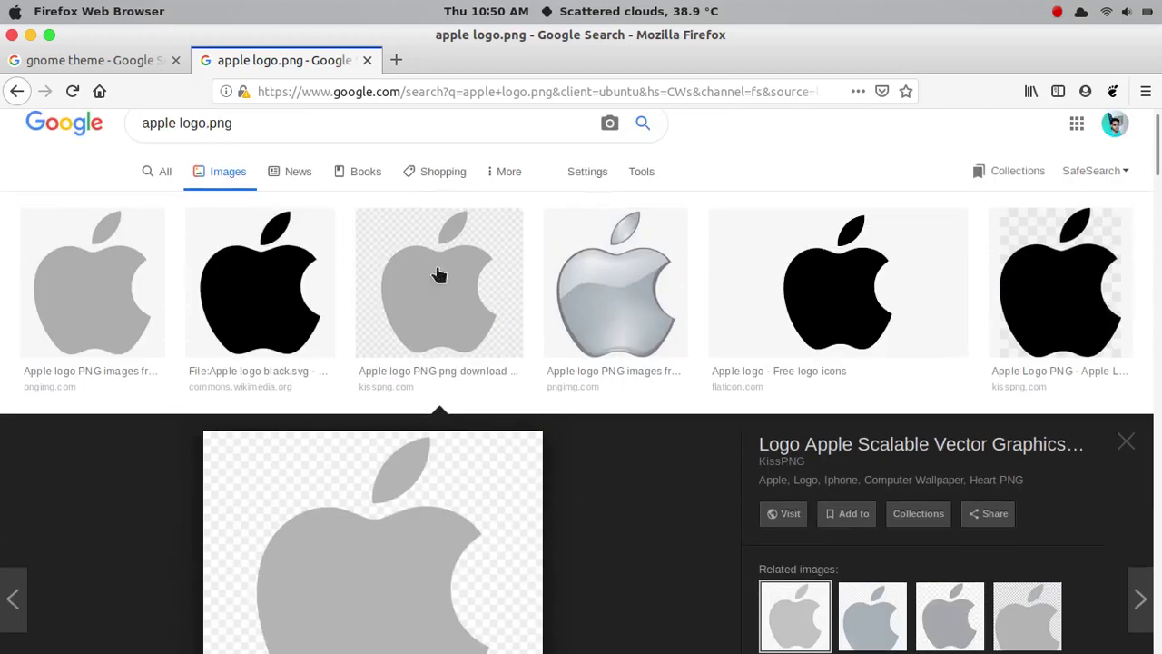
- Check the file extension offered when saving the kisspng.com Apple logo, and cancel the save
{"action": "right_click", "coordinate": [385, 548]}
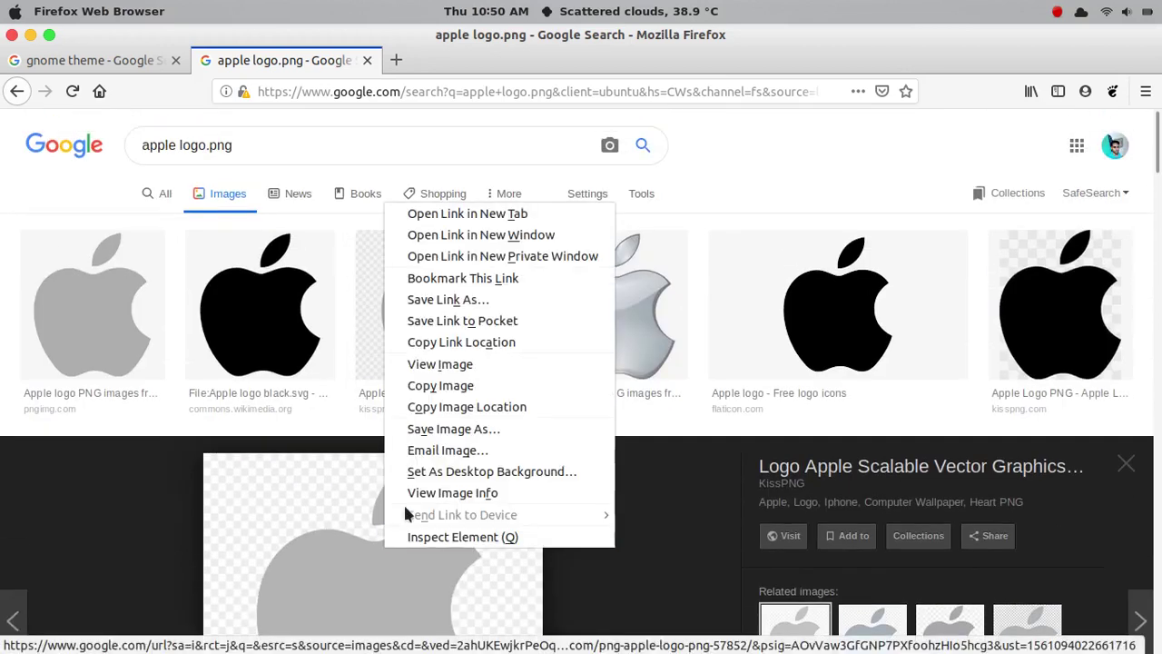
{"action": "left_click", "coordinate": [486, 429]}
{"action": "left_click", "coordinate": [743, 40]}
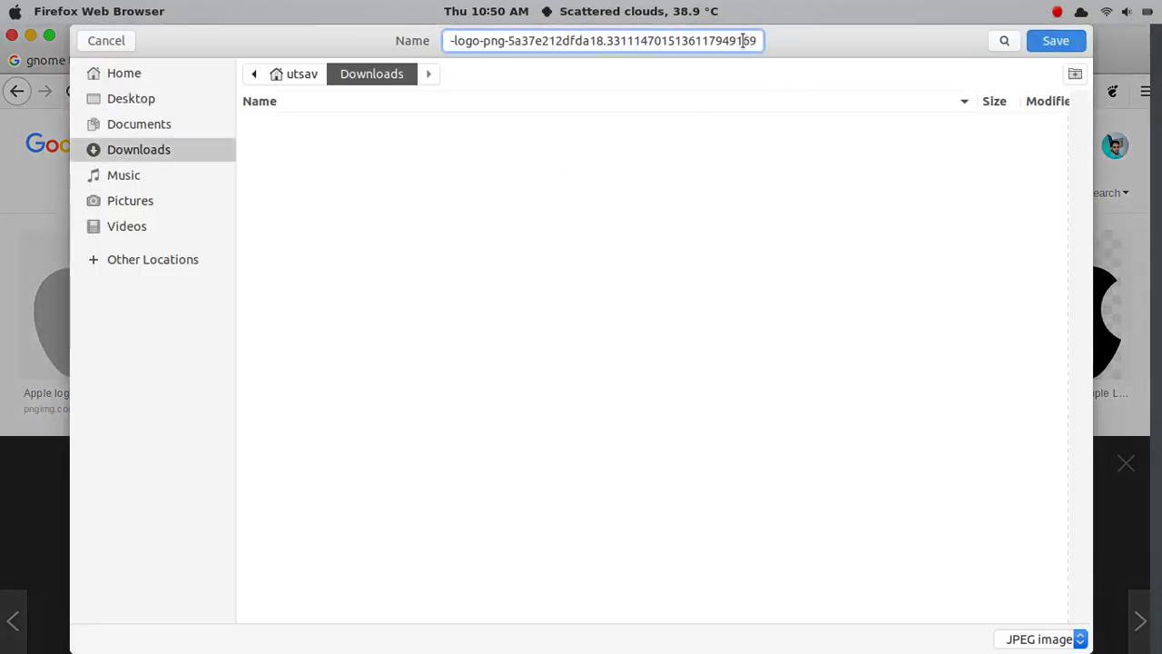
{"action": "key", "text": "End"}
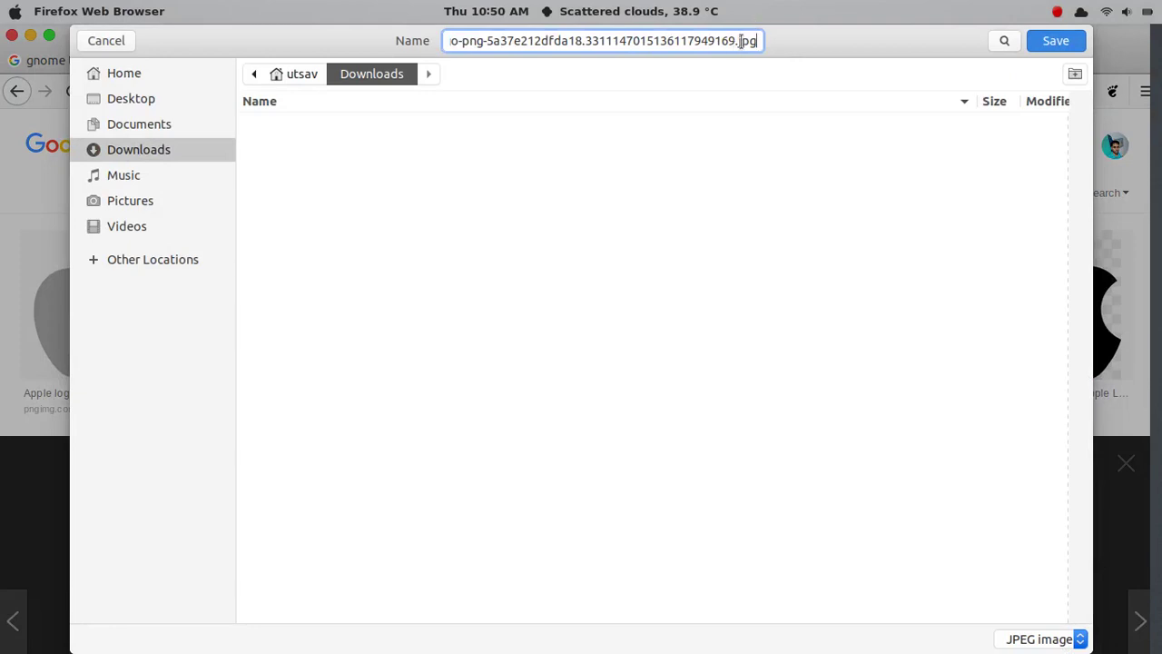
{"action": "left_click_drag", "start_coordinate": [739, 41], "coordinate": [797, 45]}
{"action": "left_click", "coordinate": [749, 43]}
{"action": "left_click", "coordinate": [123, 42]}
- Preview the first pngimg.com Apple logo, check the file extension offered when saving it, and cancel the save
{"action": "left_click", "coordinate": [119, 339]}
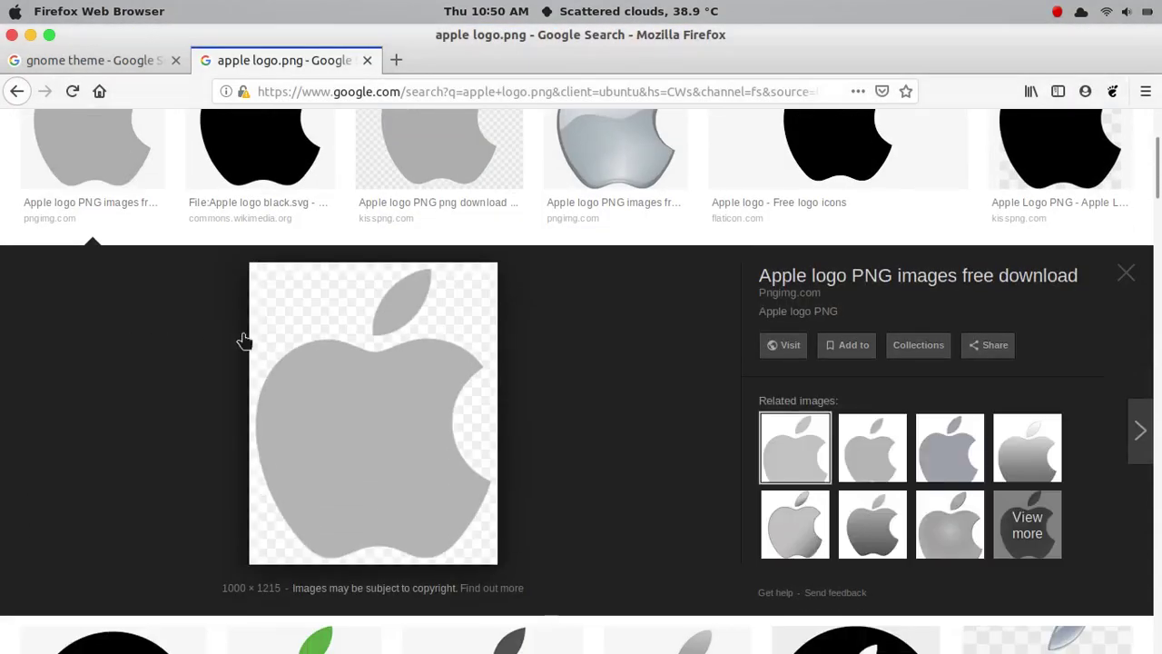
{"action": "right_click", "coordinate": [353, 374]}
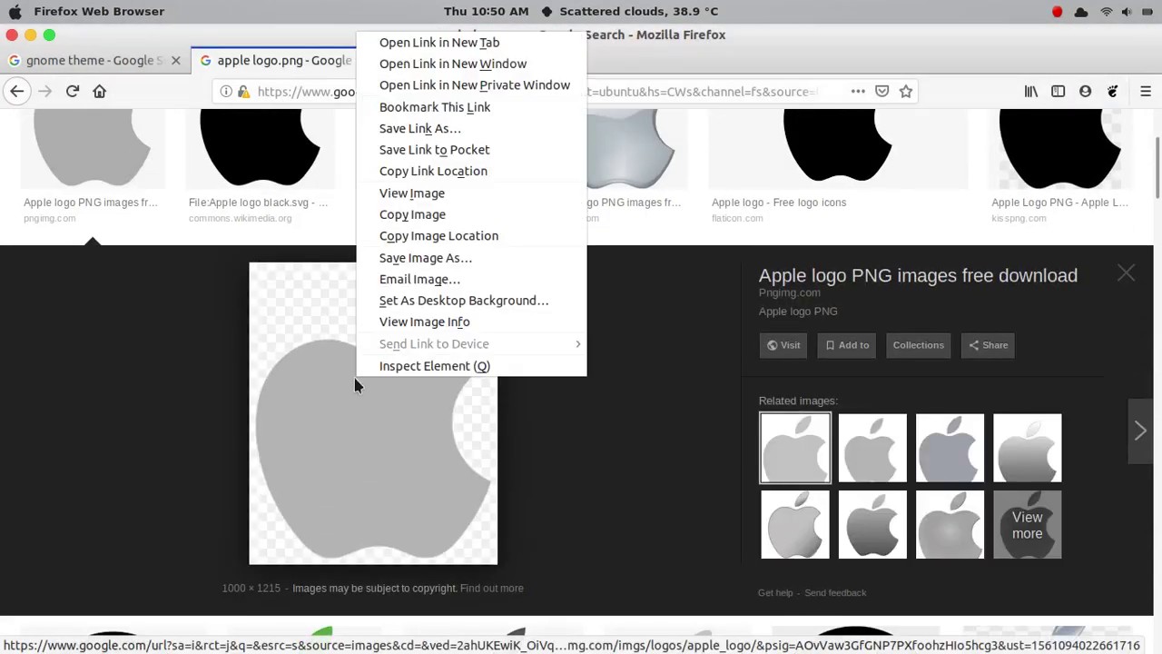
{"action": "left_click", "coordinate": [437, 263]}
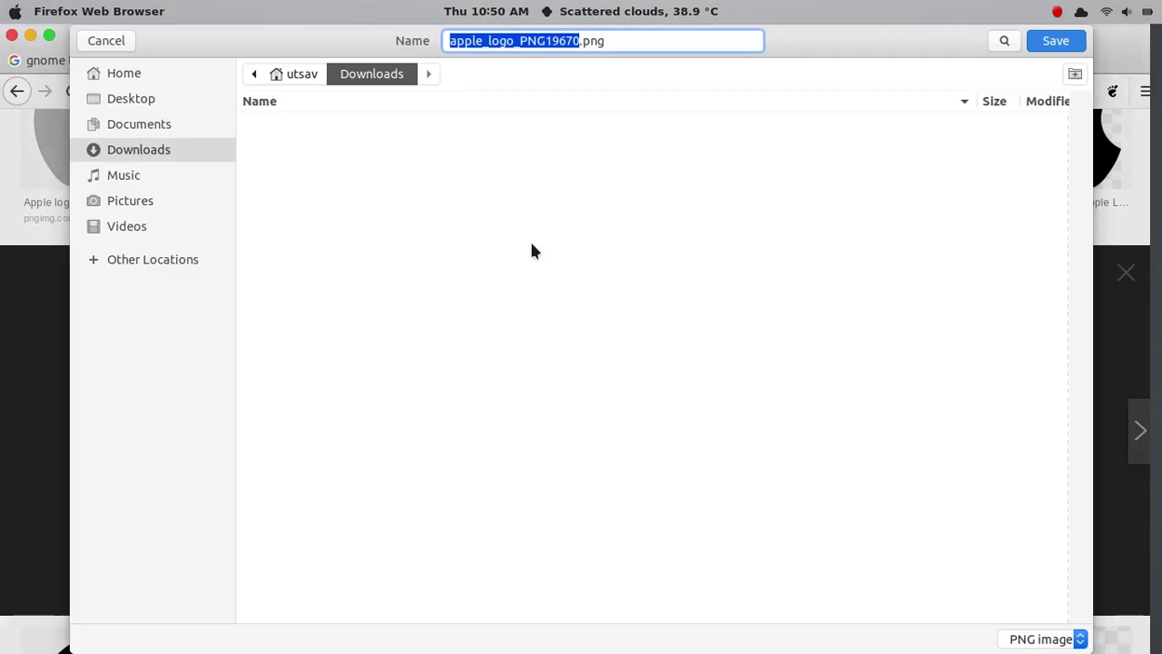
{"action": "left_click", "coordinate": [582, 41]}
{"action": "double_click", "coordinate": [588, 41]}
{"action": "left_click", "coordinate": [96, 44]}
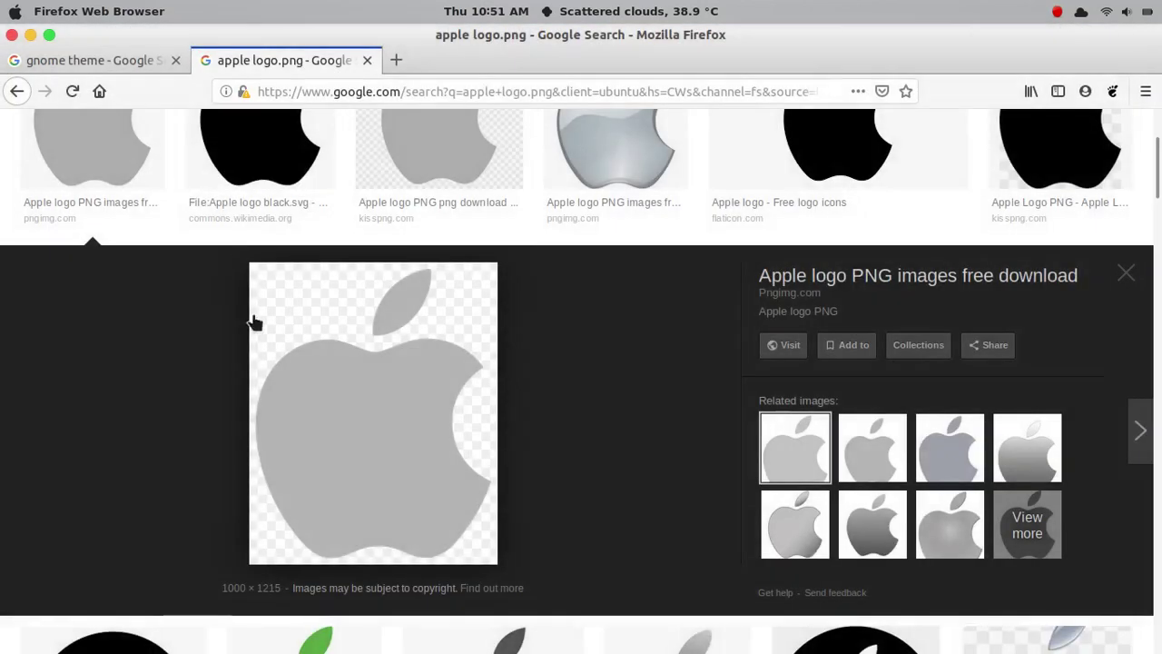
- Save the pngimg.com Apple logo to Downloads as apple_logo_PNG19670.png and close the image search tab
{"action": "right_click", "coordinate": [367, 422]}
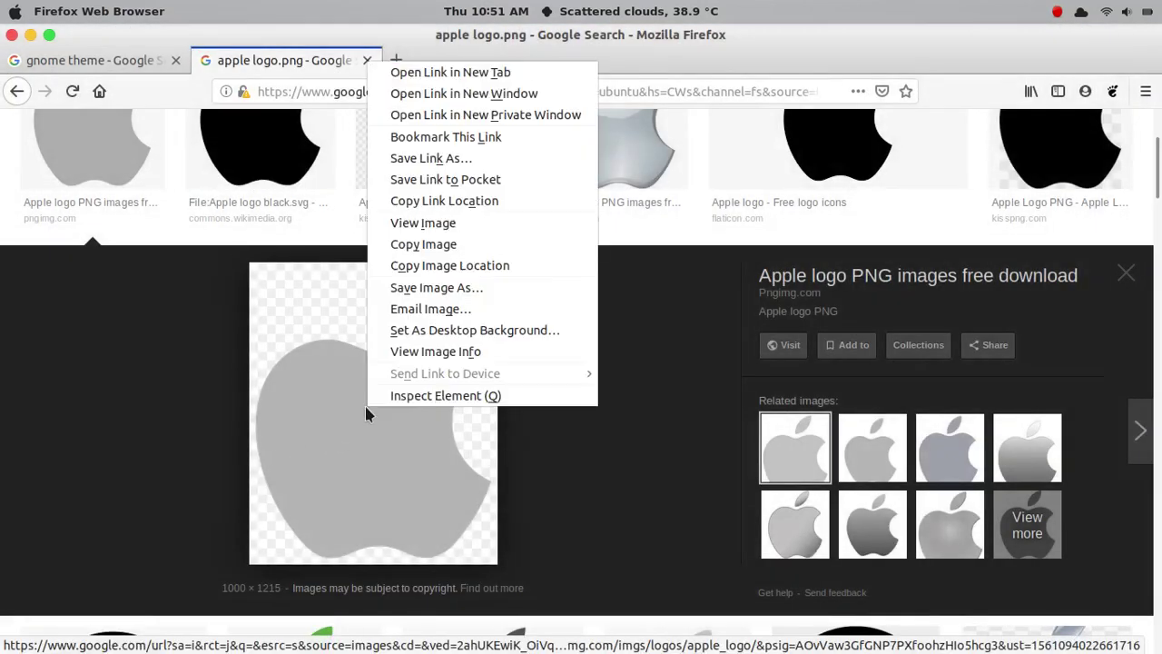
{"action": "left_click", "coordinate": [425, 286]}
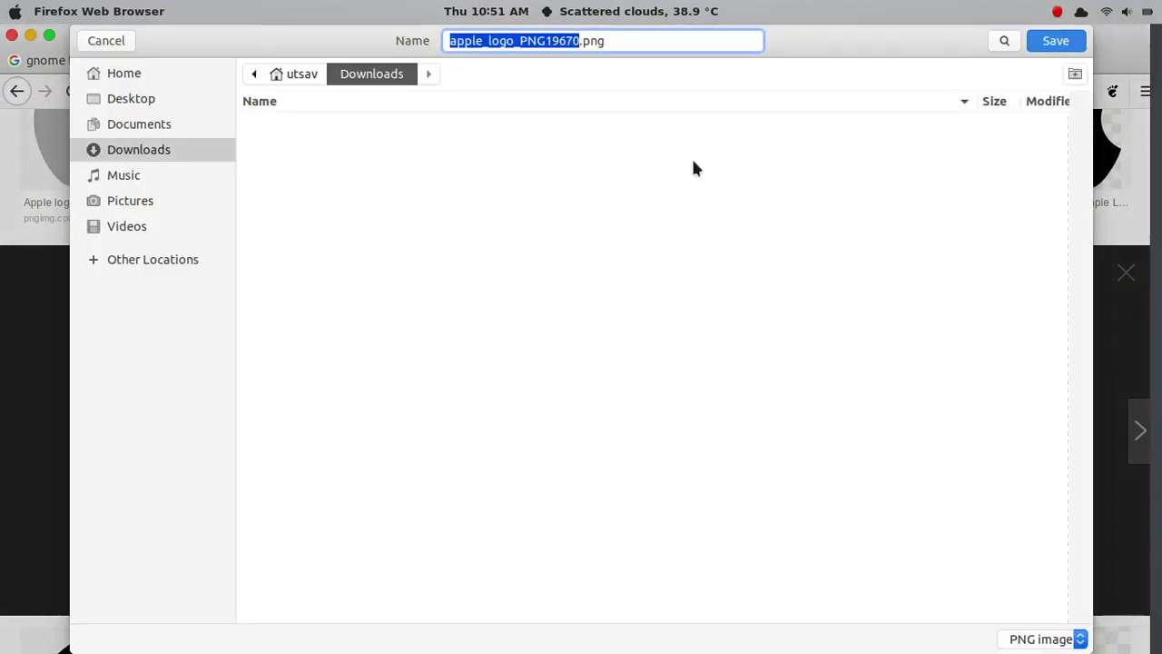
{"action": "left_click", "coordinate": [611, 40]}
{"action": "left_click_drag", "start_coordinate": [610, 41], "coordinate": [583, 41]}
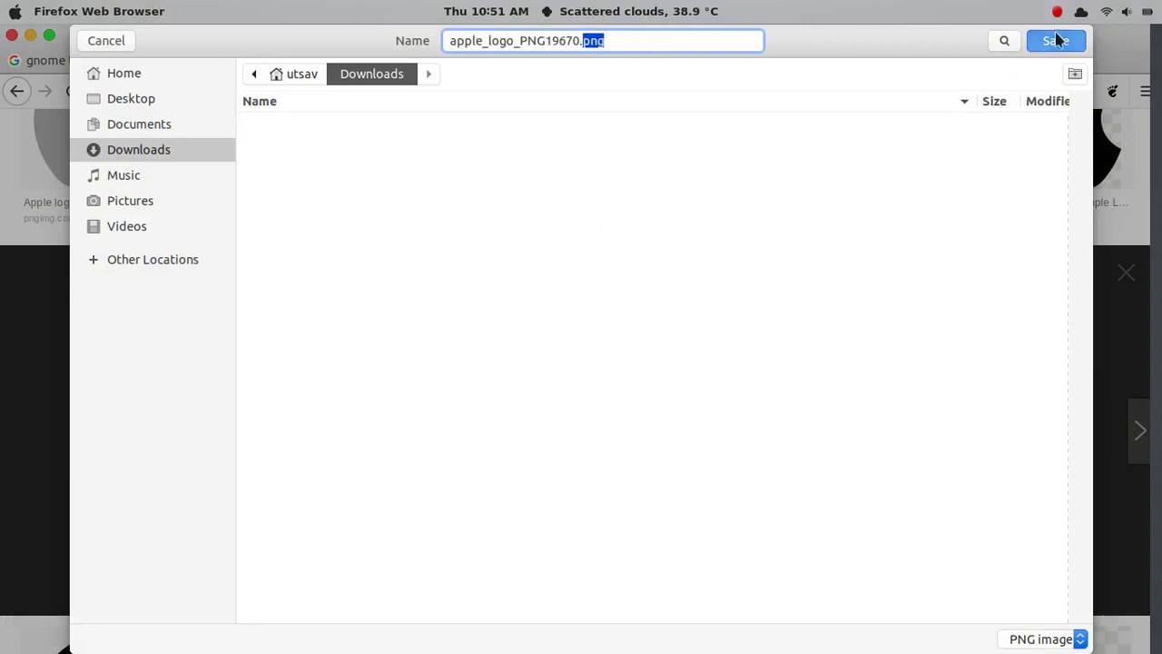
{"action": "key", "text": "Return"}
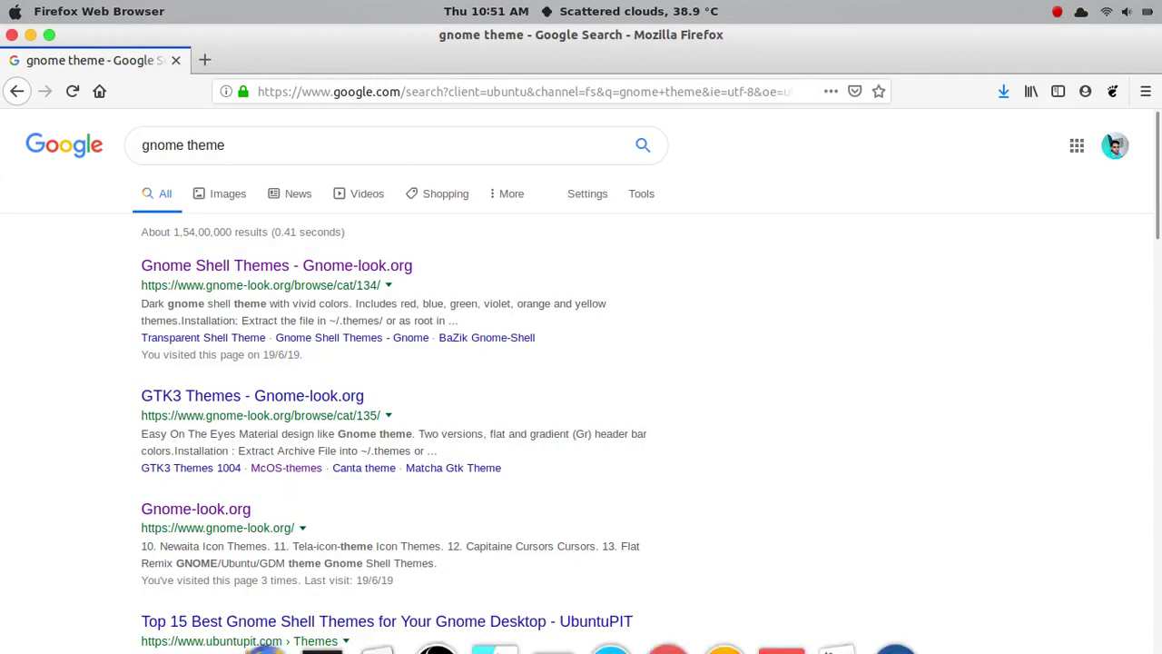
- Bring the Files windows to the front and shift the share folder window slightly
{"action": "left_click", "coordinate": [481, 636]}
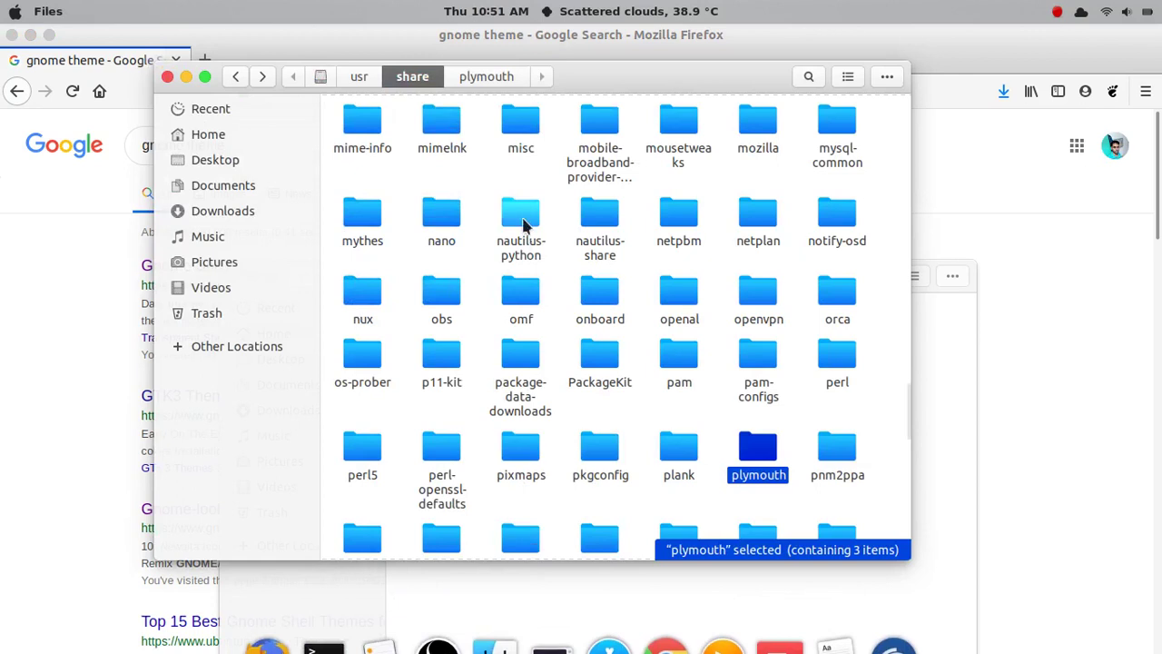
{"action": "left_click_drag", "start_coordinate": [572, 86], "coordinate": [544, 77]}
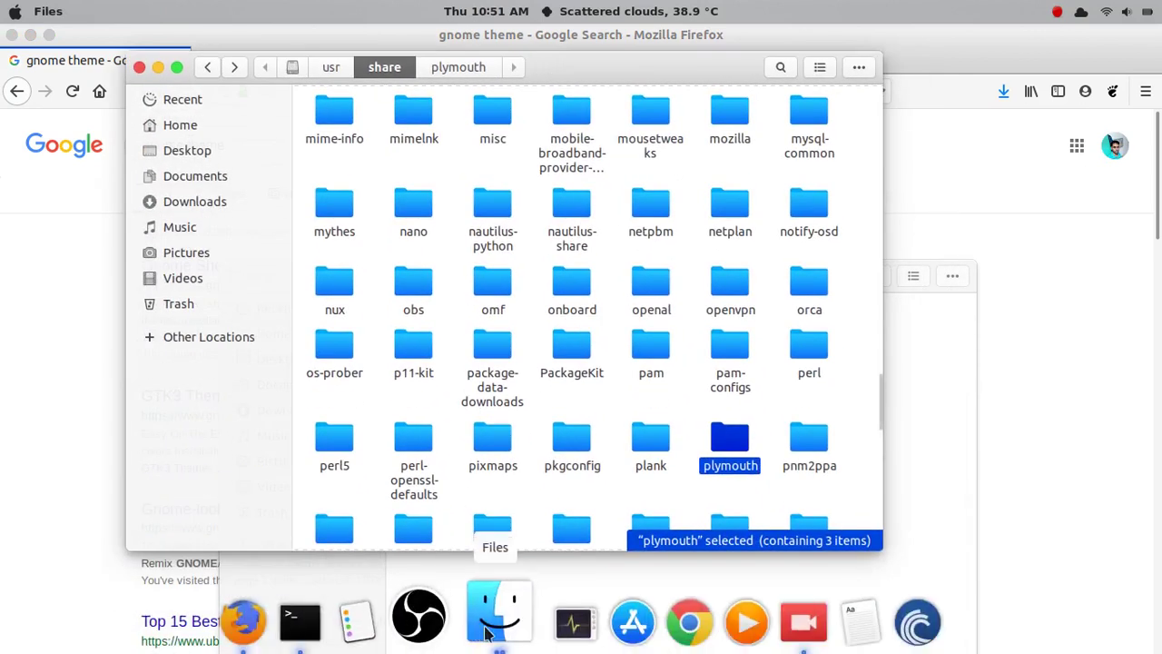
{"action": "right_click", "coordinate": [486, 633]}
{"action": "left_click", "coordinate": [500, 617]}
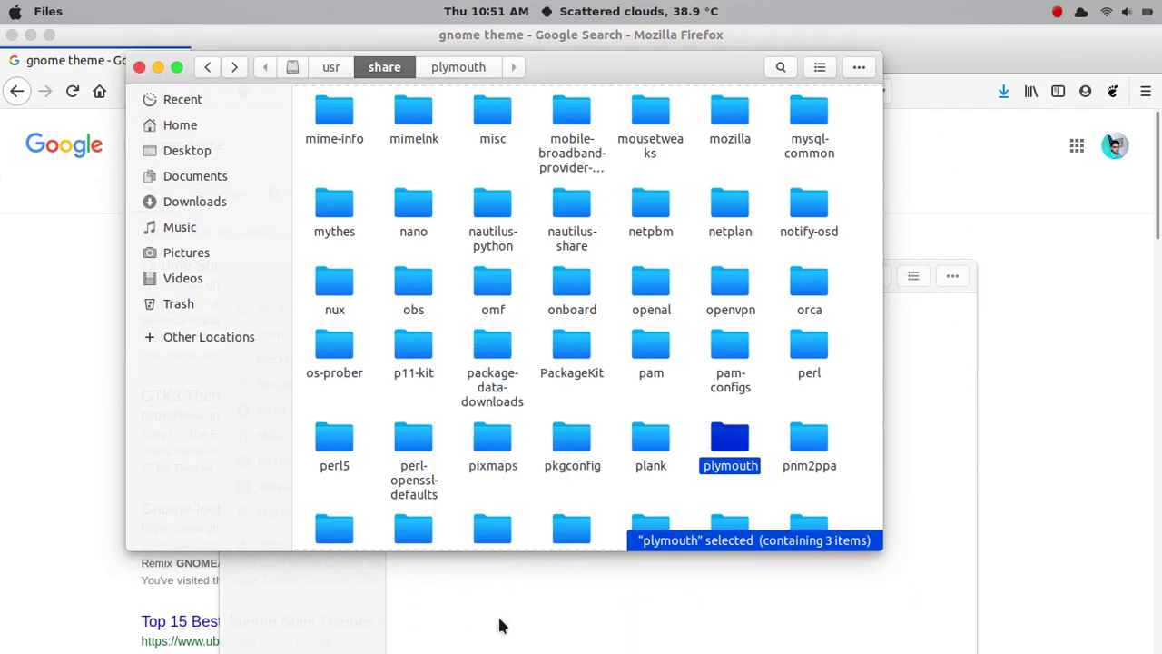
{"action": "left_click", "coordinate": [500, 626]}
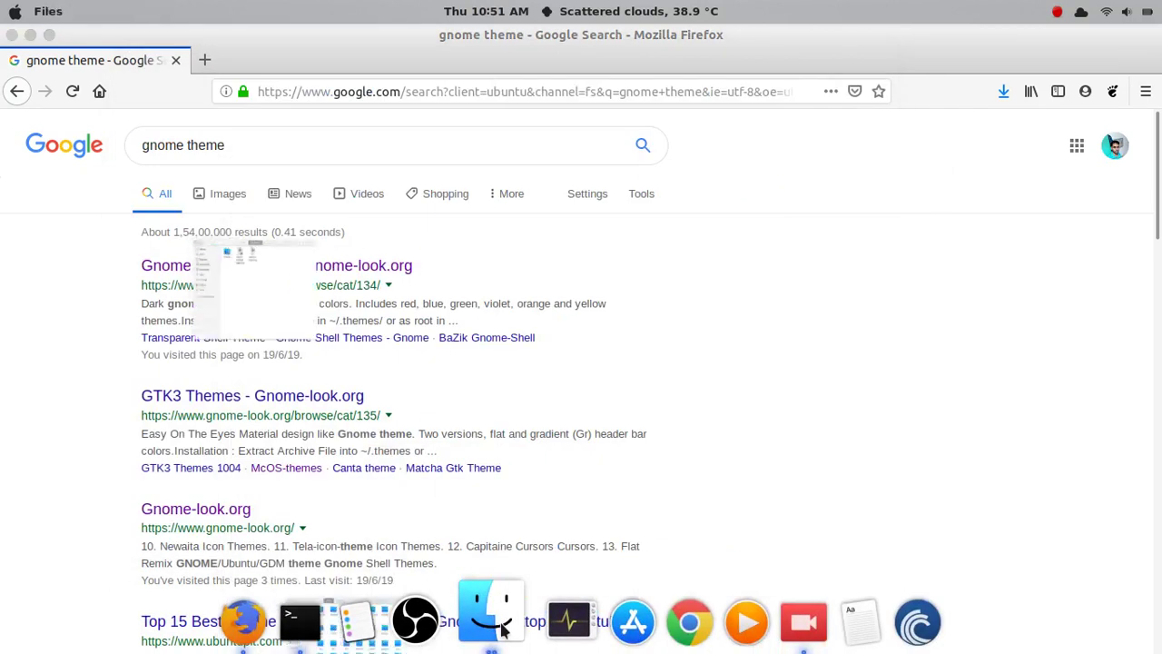
{"action": "left_click", "coordinate": [502, 626]}
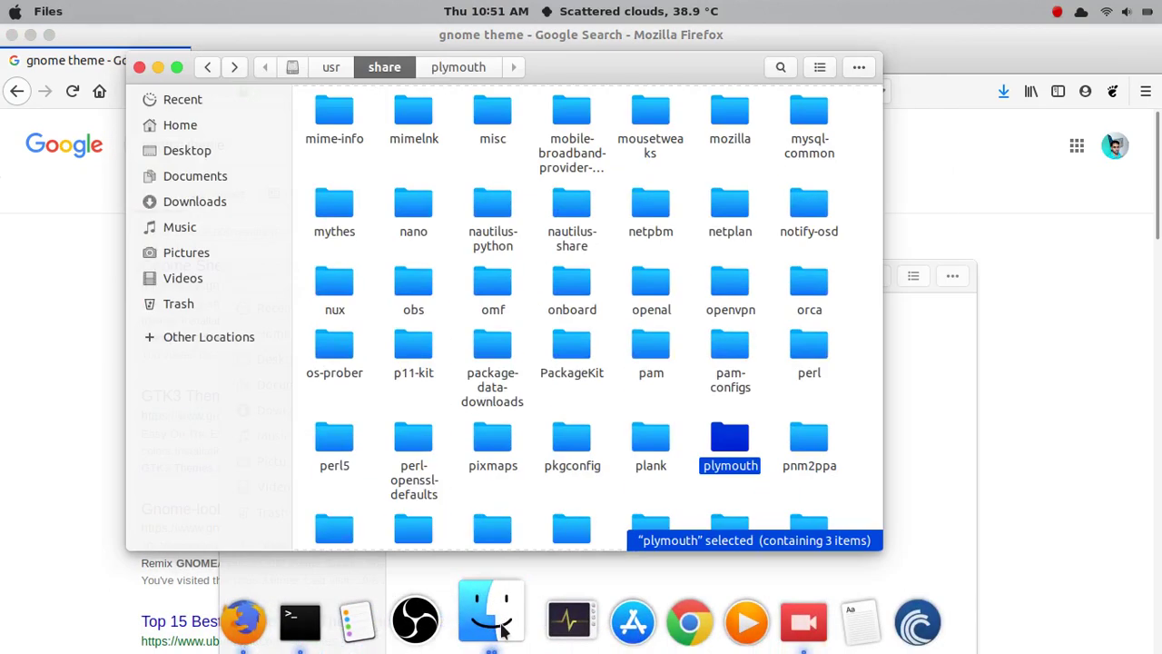
{"action": "right_click", "coordinate": [502, 629]}
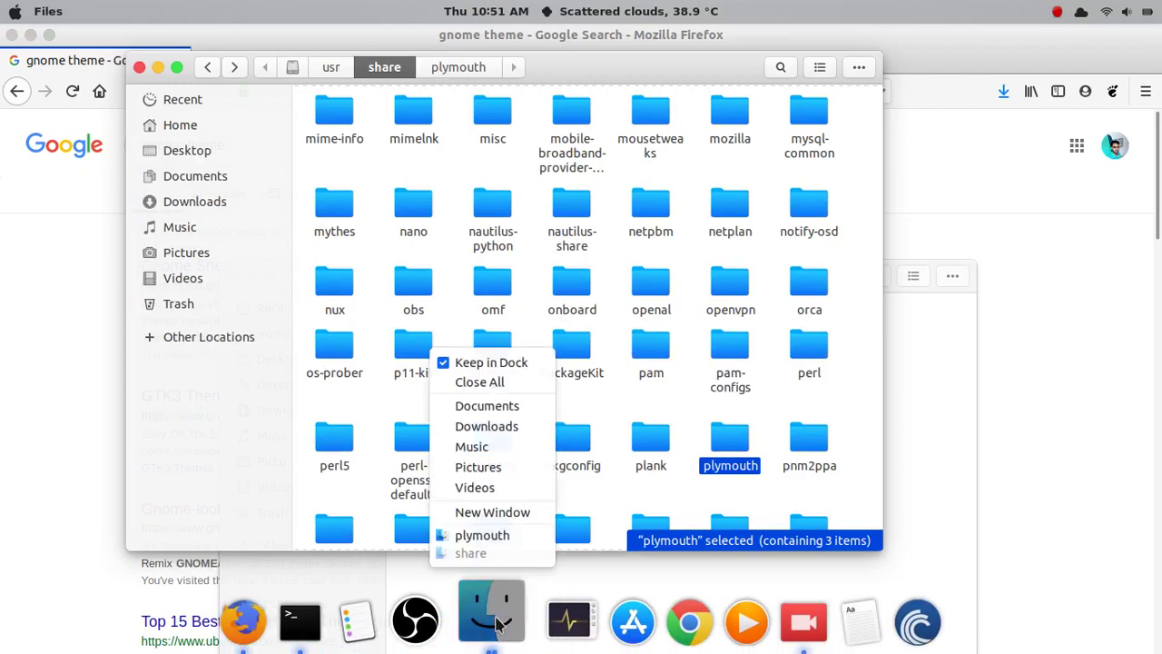
{"action": "left_click", "coordinate": [496, 623]}
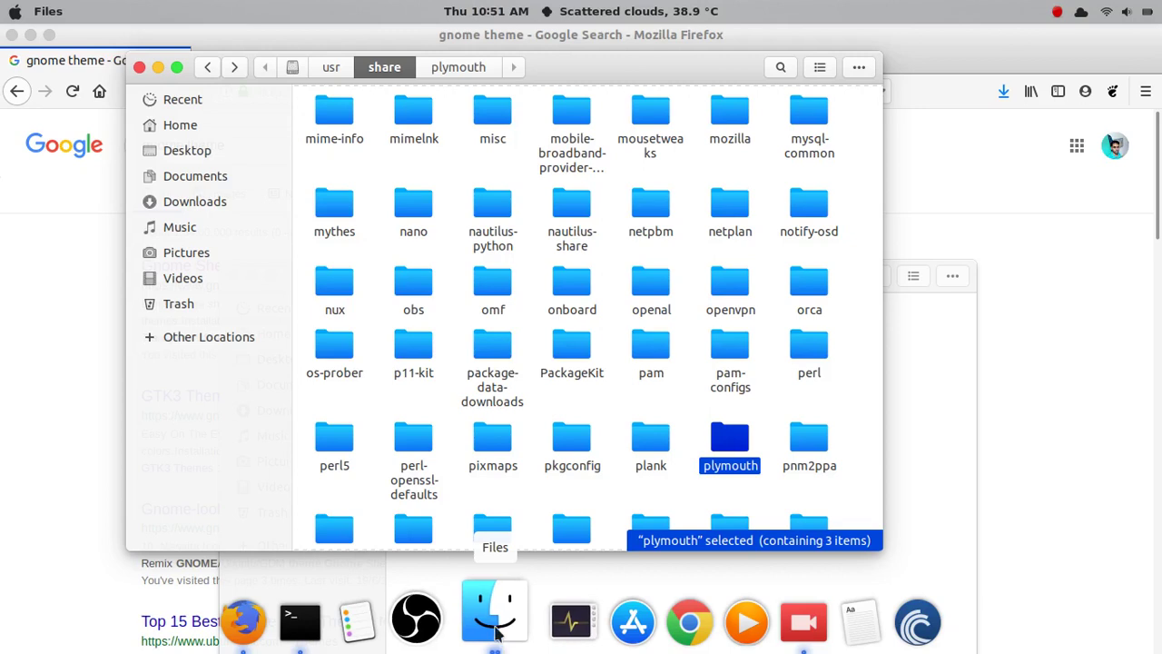
- Switch to the administrator plymouth window and move it slightly lower over the share window
{"action": "right_click", "coordinate": [496, 624]}
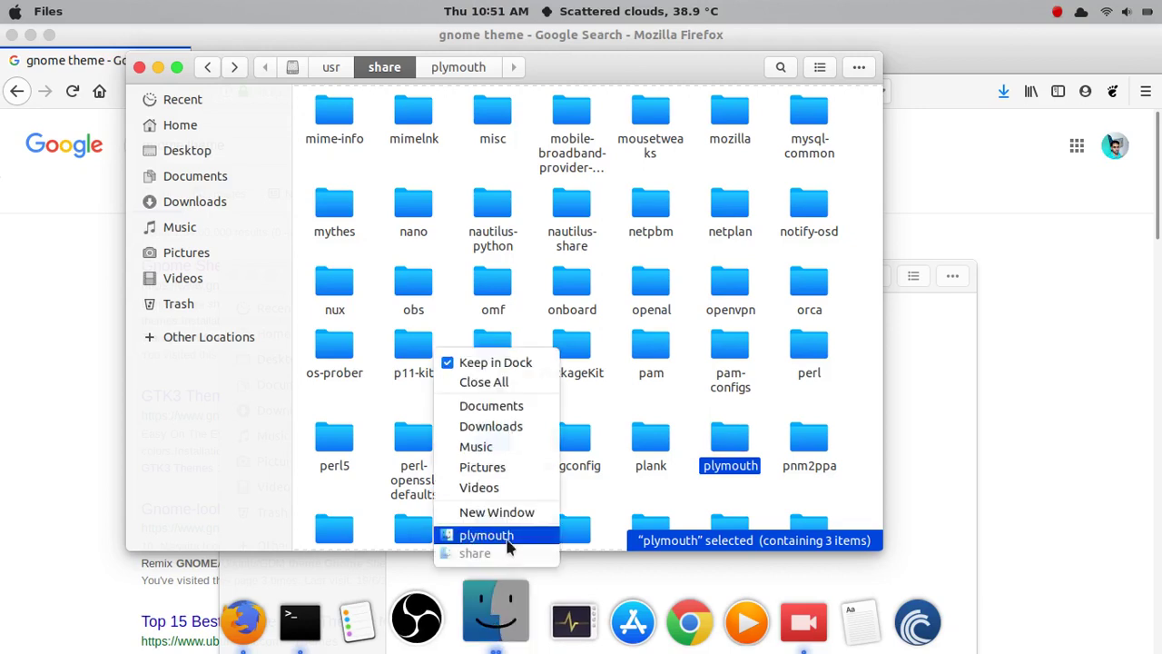
{"action": "left_click", "coordinate": [509, 545]}
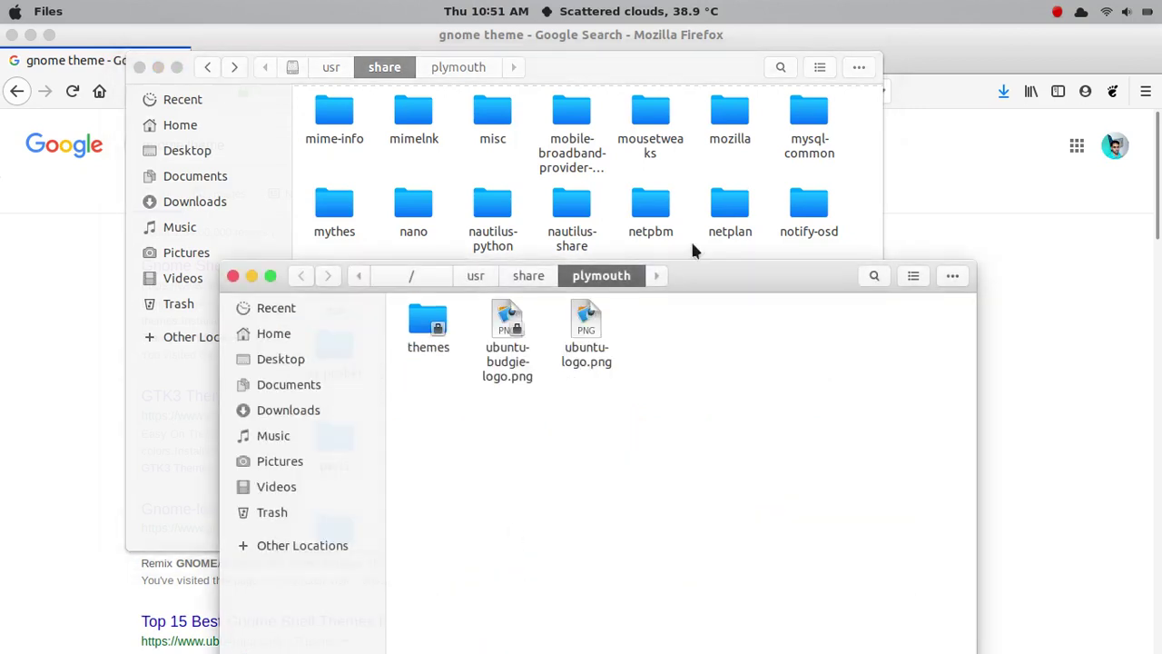
{"action": "left_click_drag", "start_coordinate": [695, 291], "coordinate": [666, 310]}
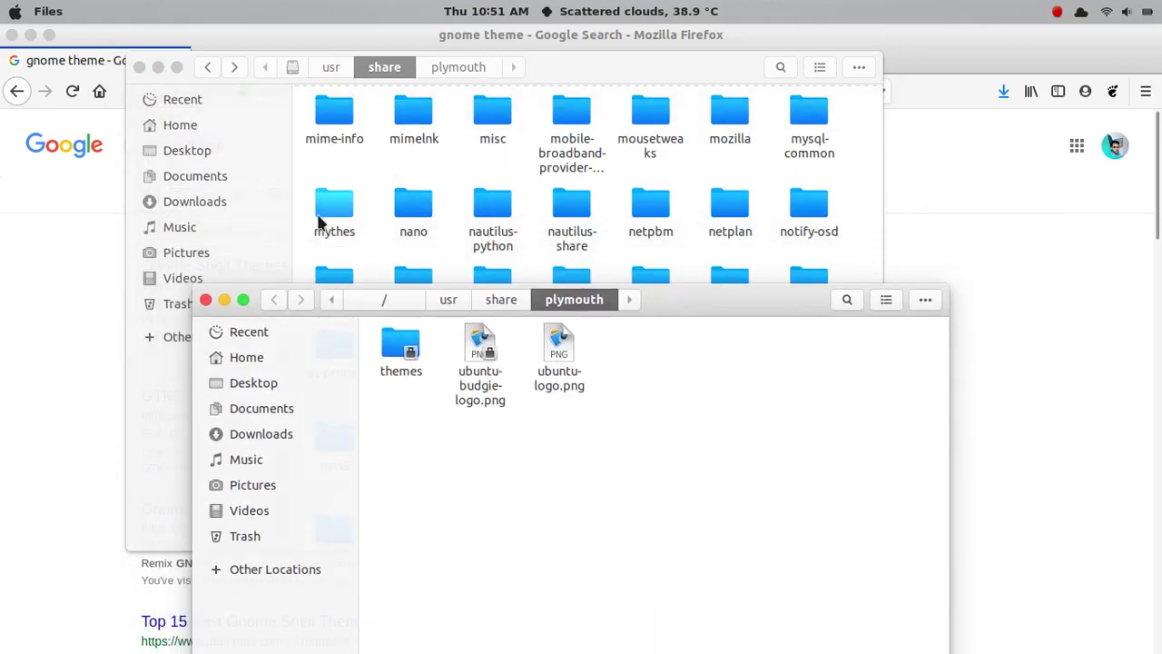
- In the other Files window, go from the share folder to Downloads and locate apple_logo_PNG19670.png
{"action": "left_click", "coordinate": [280, 138]}
{"action": "left_click", "coordinate": [275, 128]}
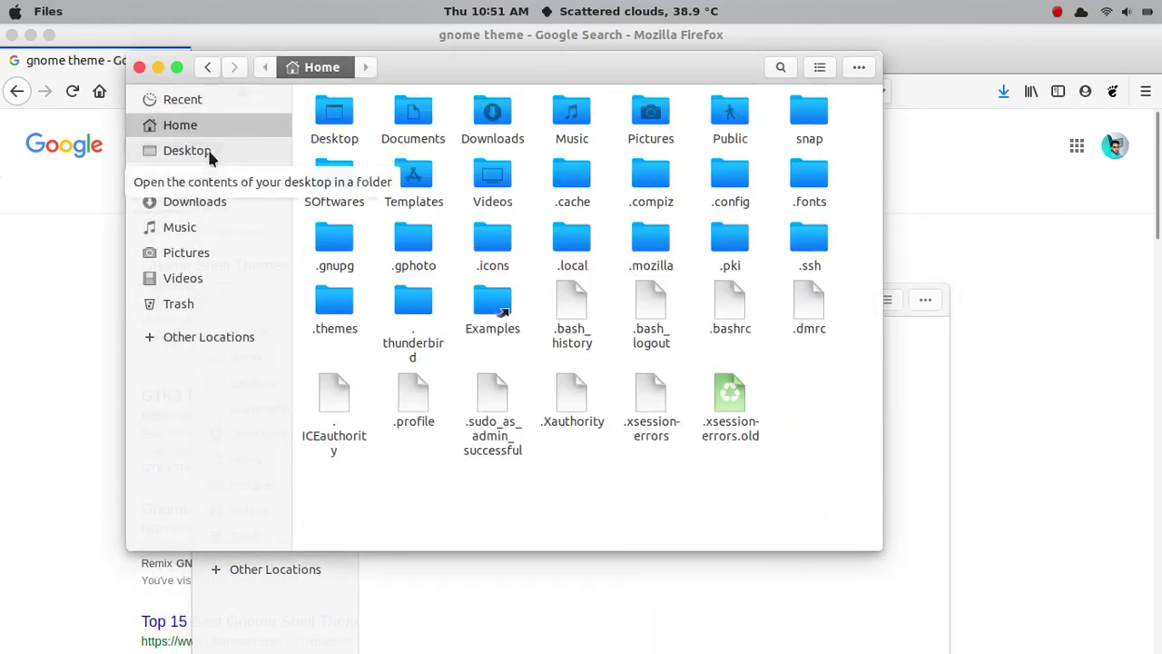
{"action": "left_click", "coordinate": [218, 204]}
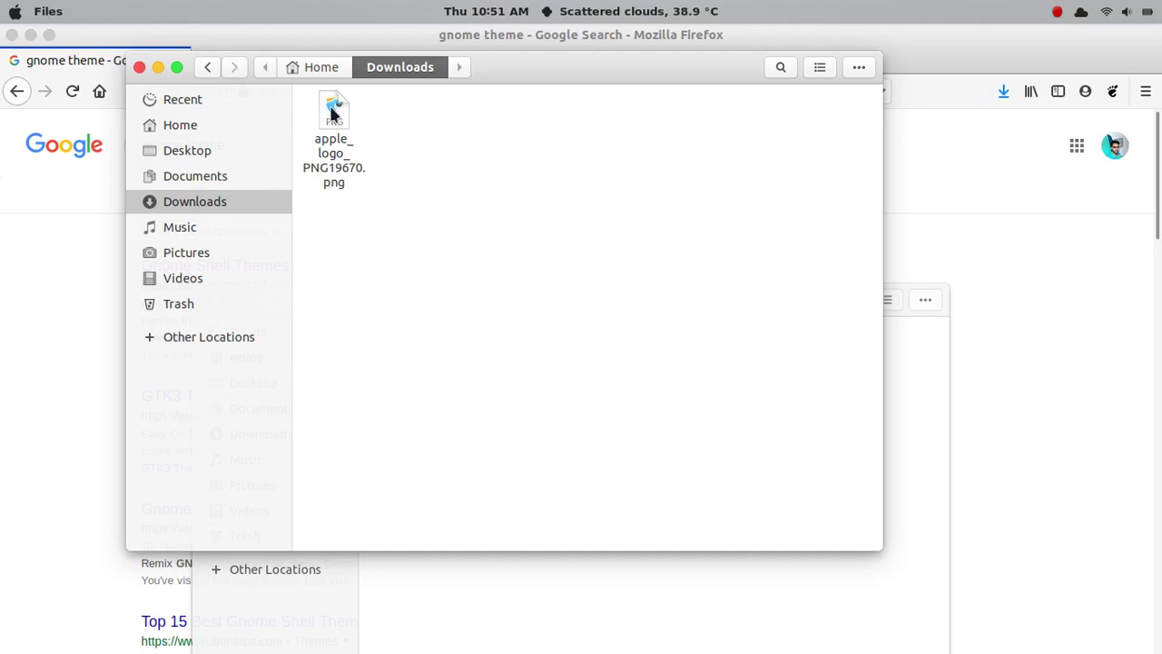
{"action": "left_click", "coordinate": [345, 136]}
{"action": "left_click", "coordinate": [413, 200]}
{"action": "mouse_move", "coordinate": [376, 636]}
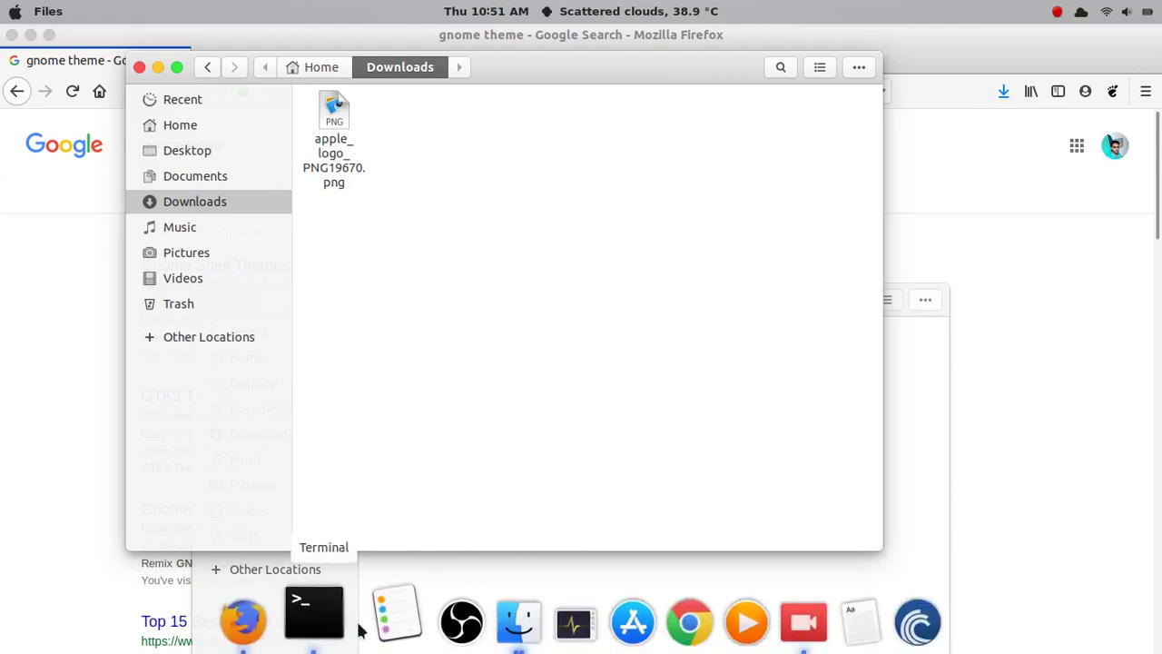
{"action": "right_click", "coordinate": [498, 627]}
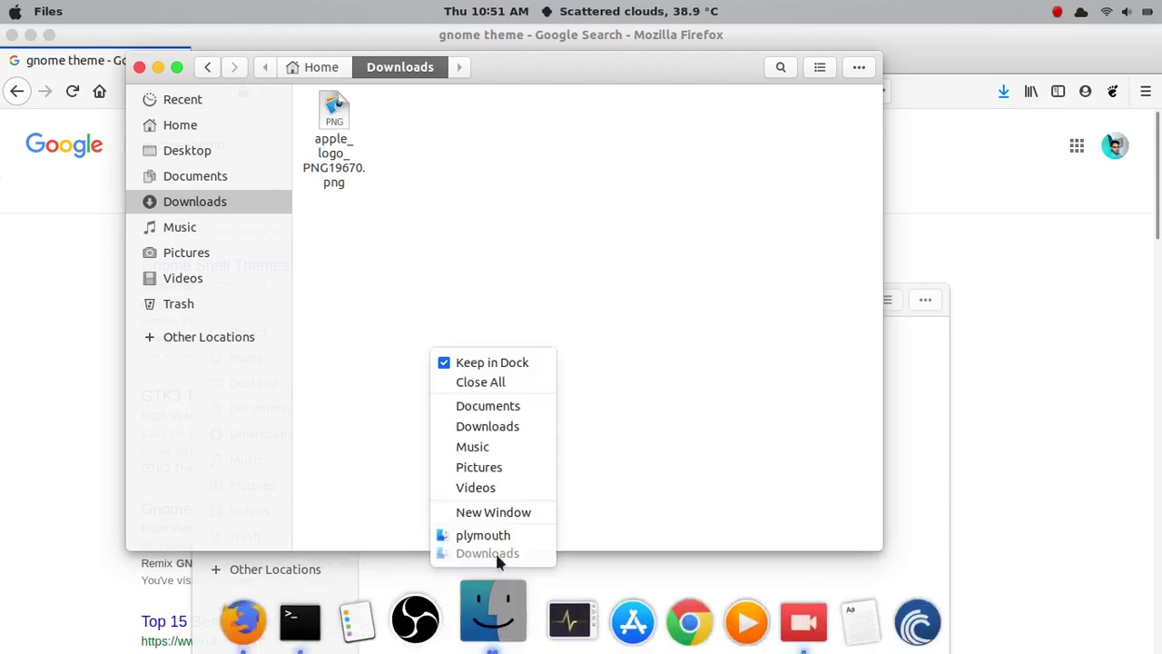
{"action": "left_click", "coordinate": [491, 536]}
{"action": "left_click", "coordinate": [420, 223]}
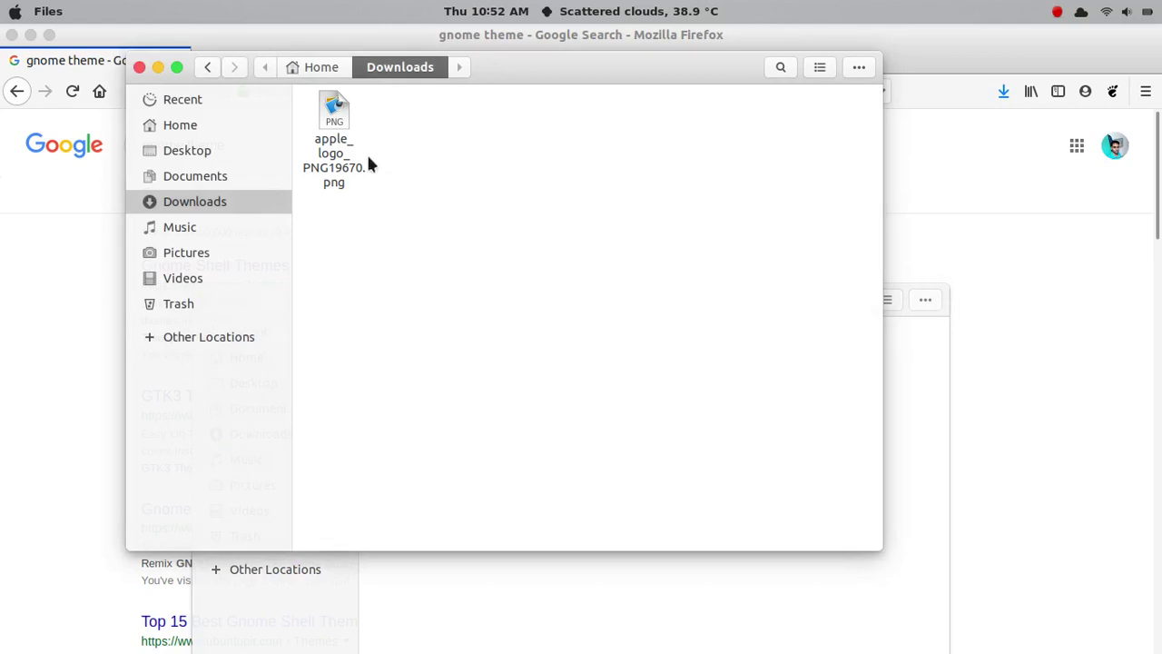
- View apple_logo_PNG19670.png in Image Viewer and close the viewer
{"action": "left_click", "coordinate": [335, 141]}
{"action": "double_click", "coordinate": [333, 140]}
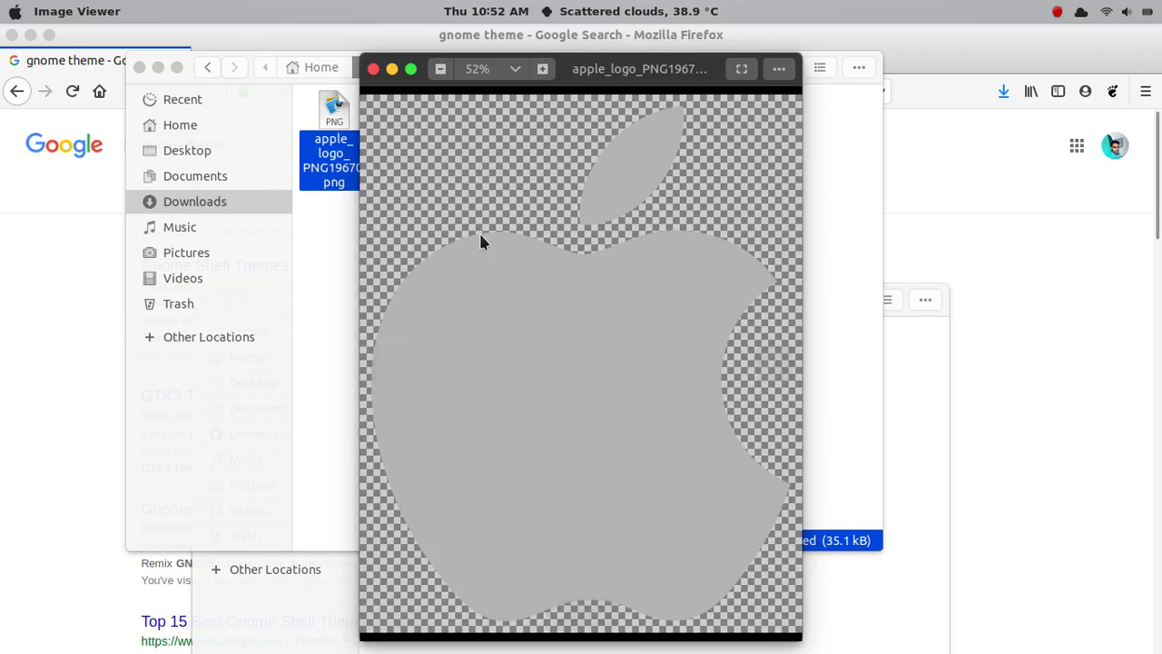
{"action": "left_click", "coordinate": [372, 71]}
- Bring only the administrator plymouth window to the front and move it up so its contents are fully in view
{"action": "mouse_move", "coordinate": [309, 649]}
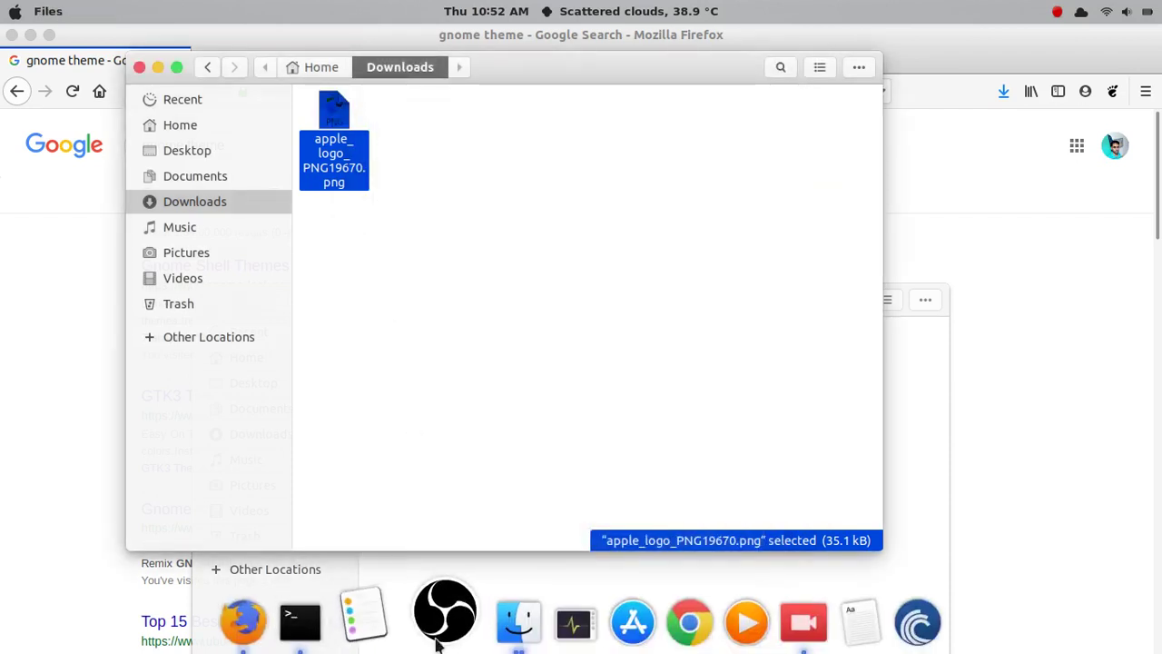
{"action": "left_click", "coordinate": [491, 647]}
{"action": "right_click", "coordinate": [490, 647]}
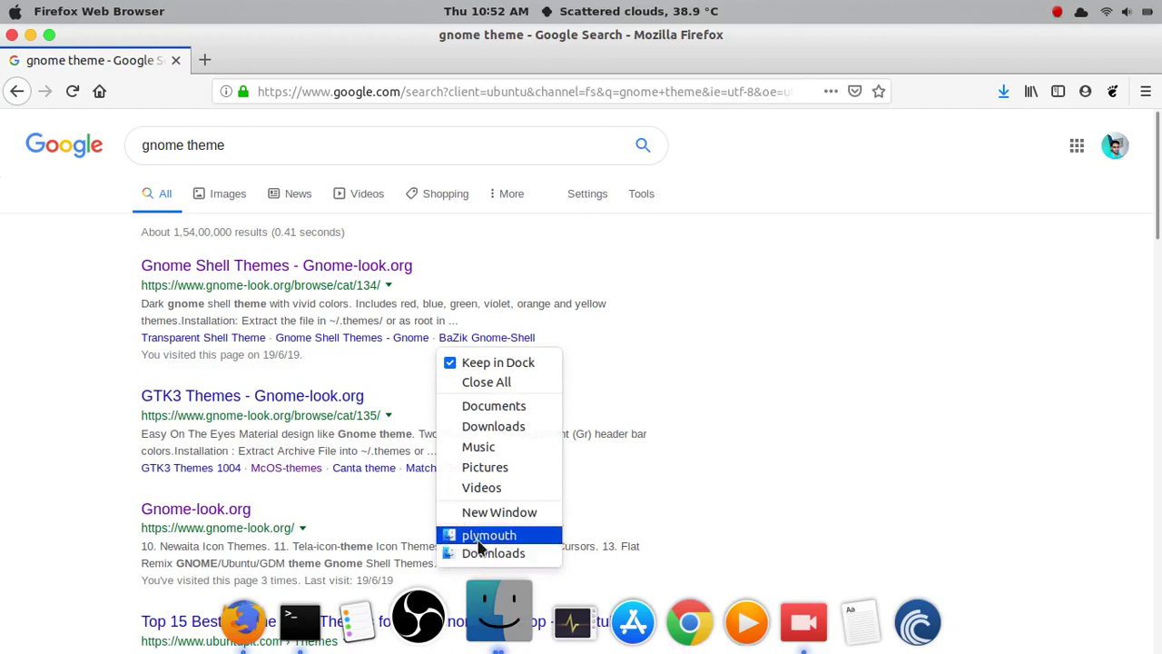
{"action": "left_click", "coordinate": [481, 536]}
{"action": "left_click_drag", "start_coordinate": [686, 307], "coordinate": [680, 102]}
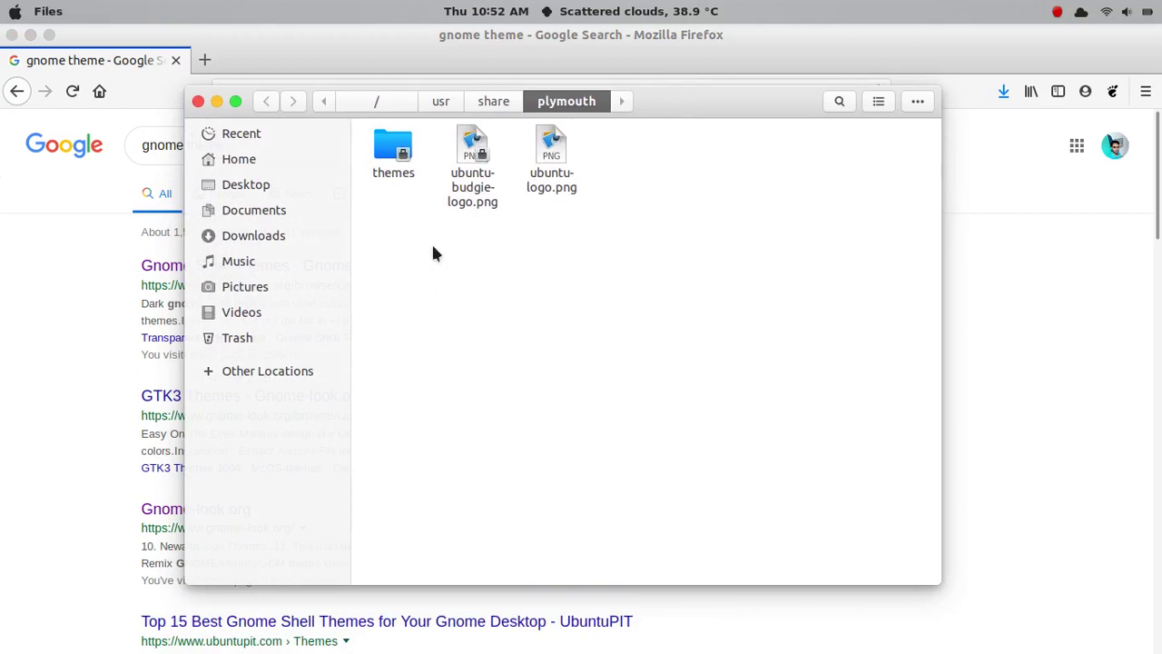
{"action": "left_click", "coordinate": [570, 188]}
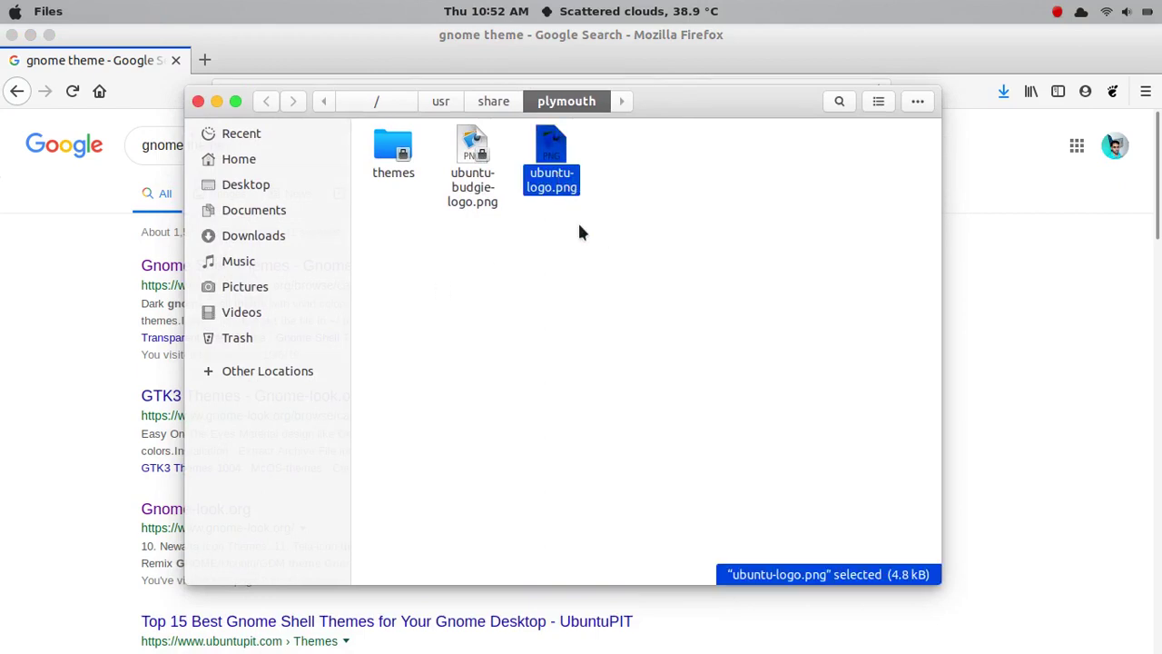
{"action": "right_click", "coordinate": [552, 169]}
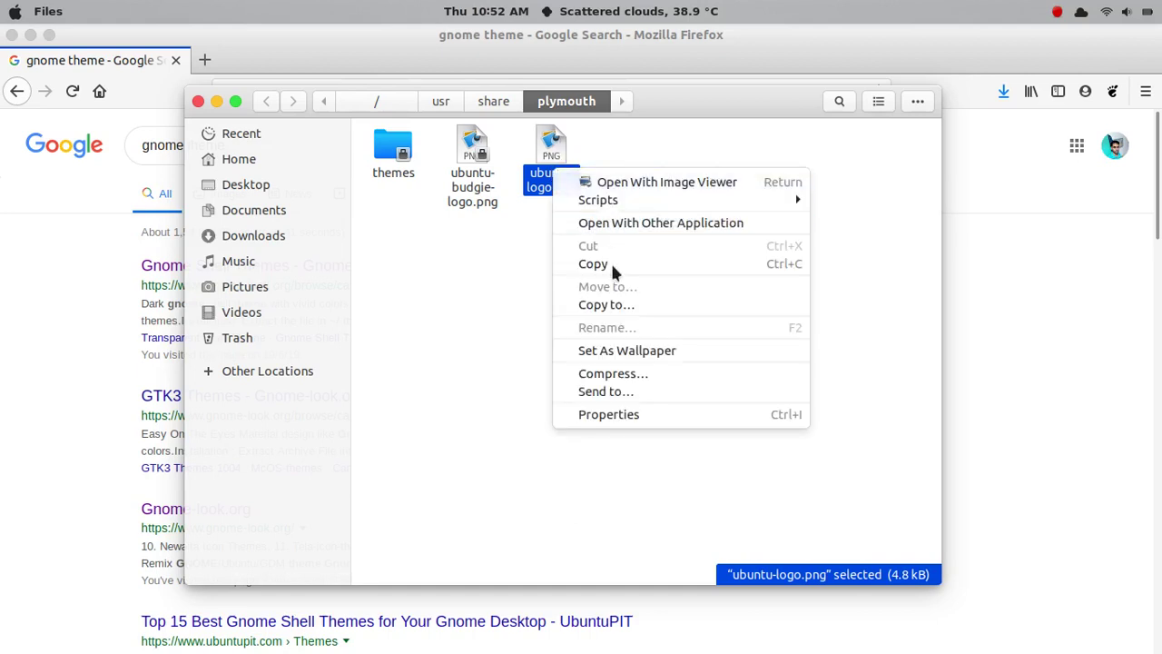
{"action": "left_click", "coordinate": [536, 325]}
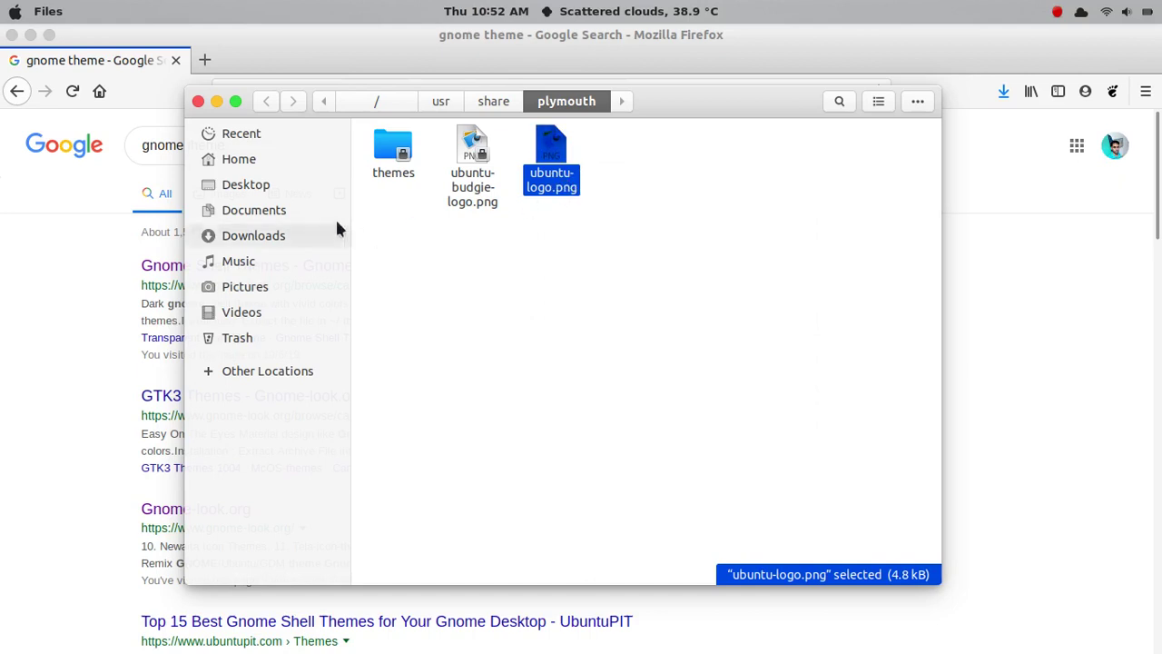
- Rename apple_logo_PNG19670.png in the Downloads folder to ubuntu-logo.png.png
{"action": "left_click", "coordinate": [273, 238]}
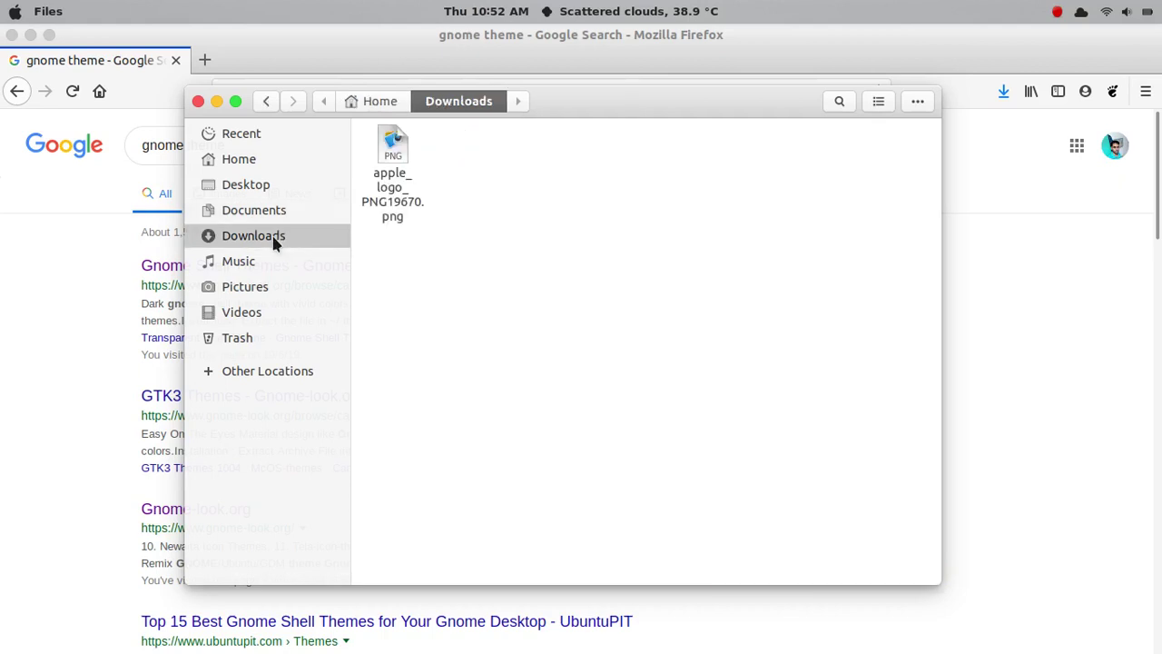
{"action": "left_click", "coordinate": [372, 195]}
{"action": "right_click", "coordinate": [380, 165]}
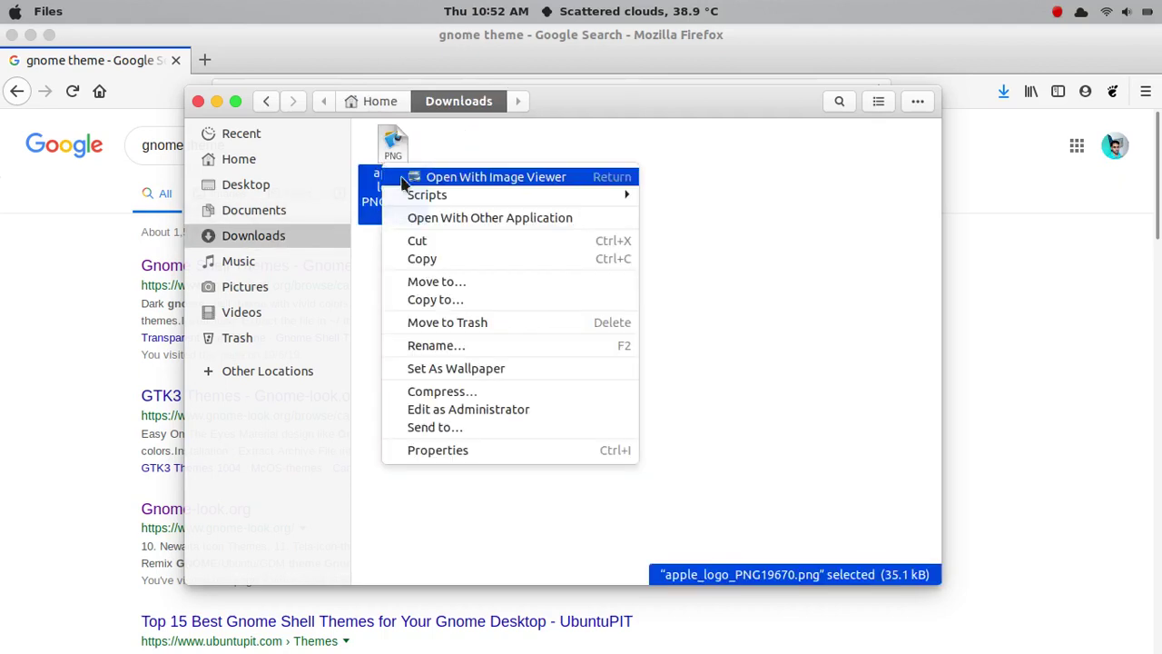
{"action": "left_click", "coordinate": [437, 345]}
{"action": "type", "text": "ubuntu"}
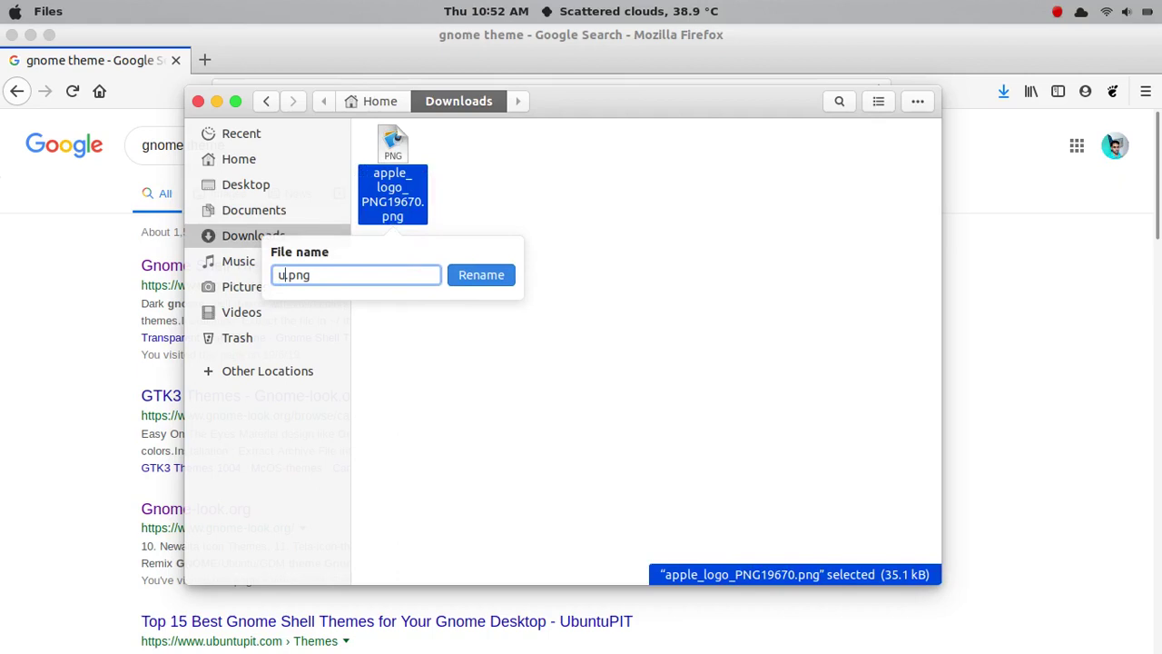
{"action": "type", "text": "-logo.png"}
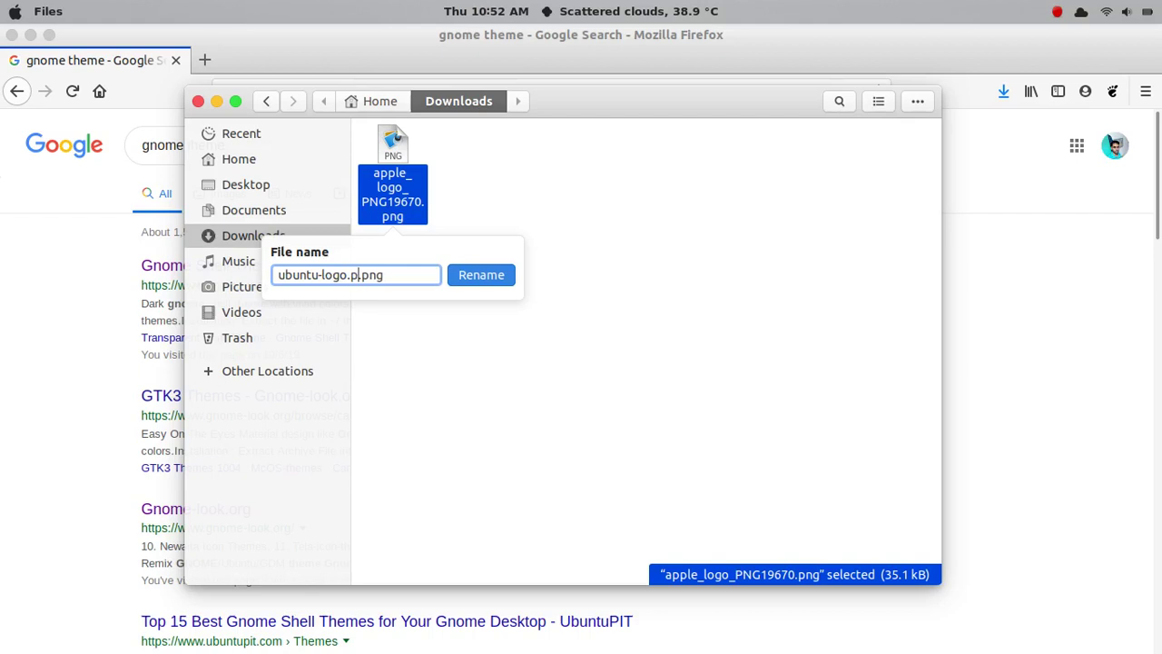
{"action": "key", "text": "Return"}
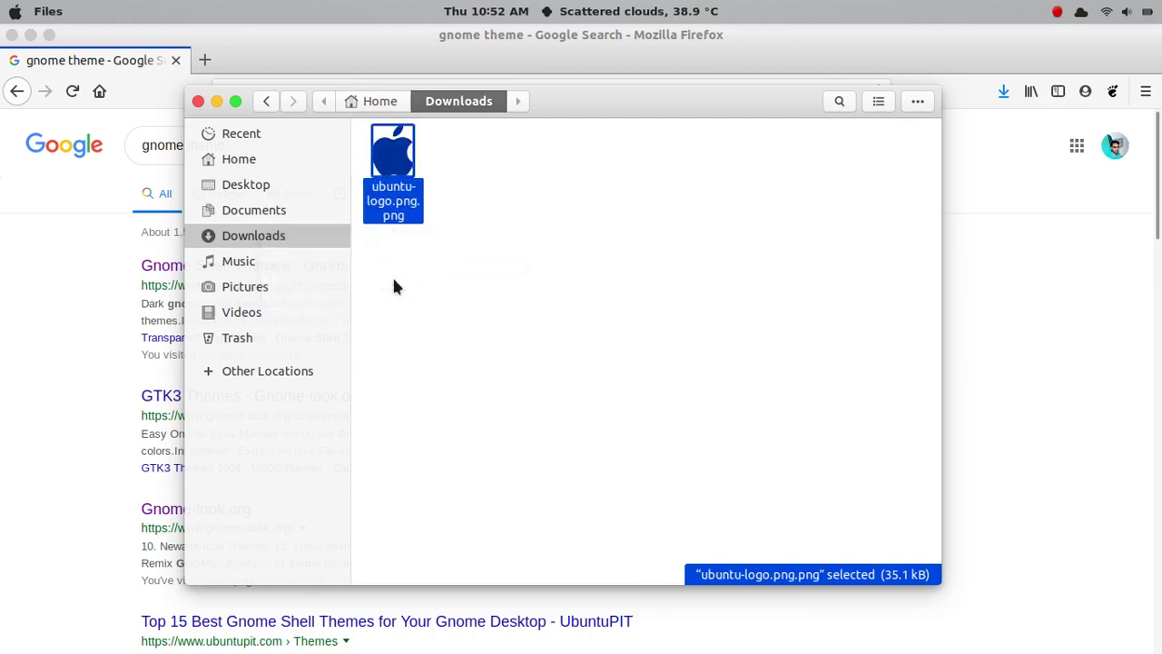
- Copy ubuntu-logo.png.png from Downloads and paste it into the administrator plymouth folder
{"action": "right_click", "coordinate": [396, 183]}
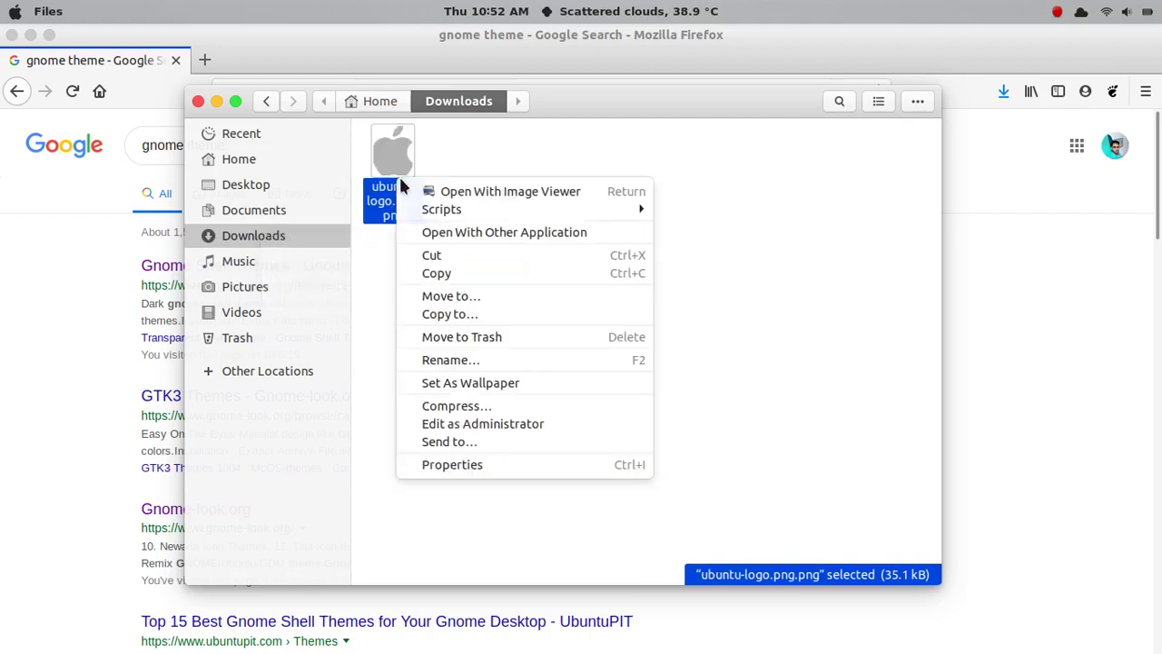
{"action": "left_click", "coordinate": [426, 269]}
{"action": "left_click", "coordinate": [265, 101]}
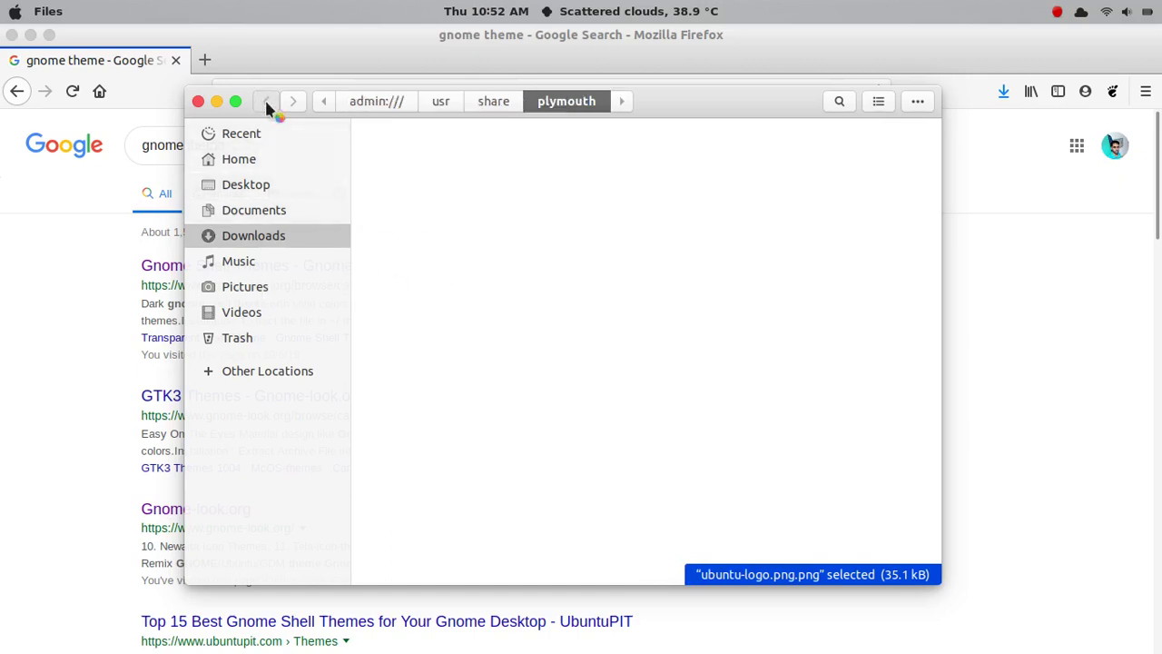
{"action": "right_click", "coordinate": [527, 238]}
{"action": "left_click", "coordinate": [576, 287]}
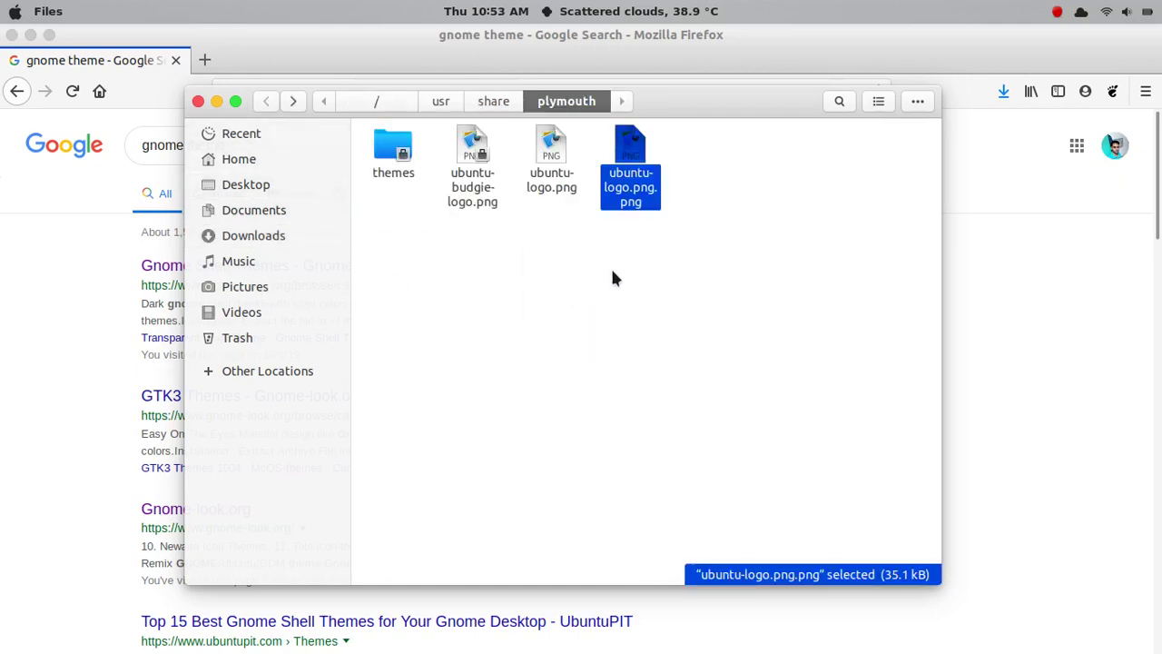
{"action": "left_click", "coordinate": [661, 229]}
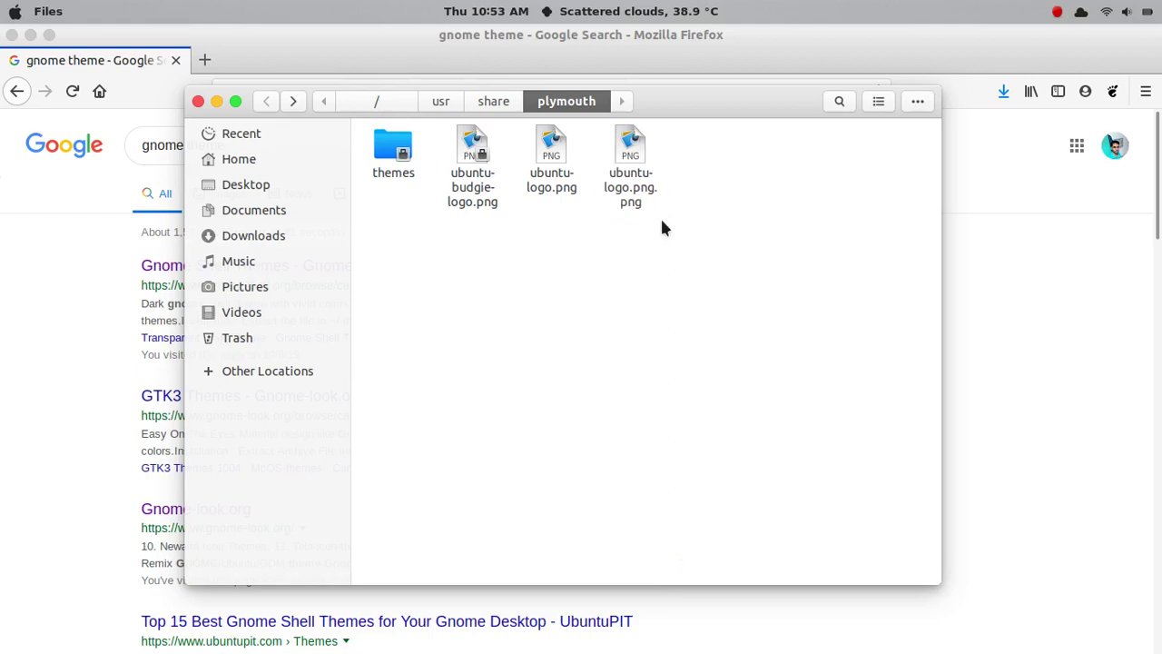
- Try to rename the pasted ubuntu-logo.png.png in the plymouth folder to ubuntu-logo.png
{"action": "right_click", "coordinate": [633, 178]}
{"action": "left_click", "coordinate": [699, 357]}
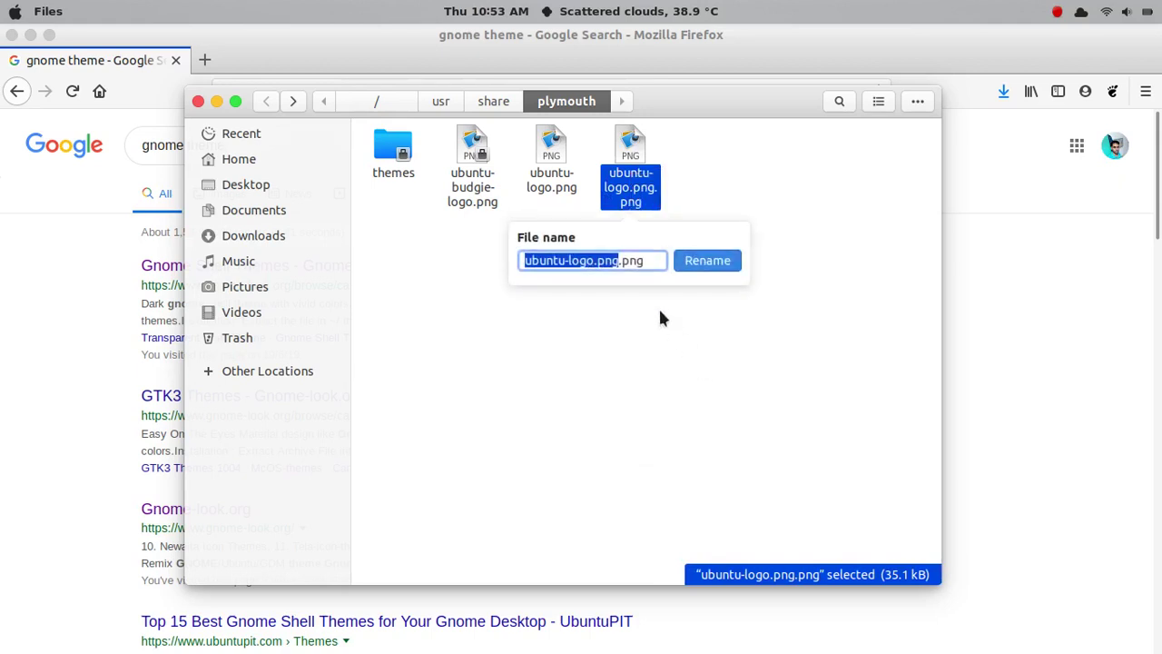
{"action": "left_click", "coordinate": [618, 261]}
{"action": "key", "text": "BackSpace"}
{"action": "key", "text": "BackSpace"}
{"action": "key", "text": "BackSpace"}
{"action": "key", "text": "BackSpace"}
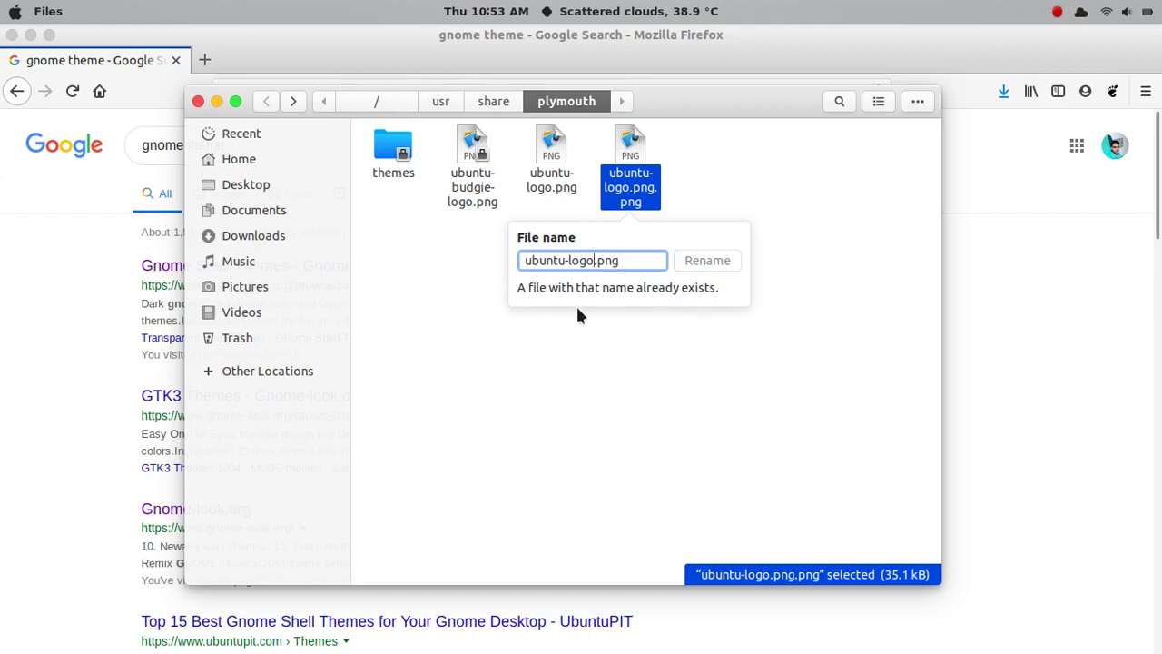
{"action": "key", "text": "Escape"}
- Permanently delete ubuntu-logo.png.png from the plymouth folder and select the original ubuntu-logo.png
{"action": "right_click", "coordinate": [640, 171]}
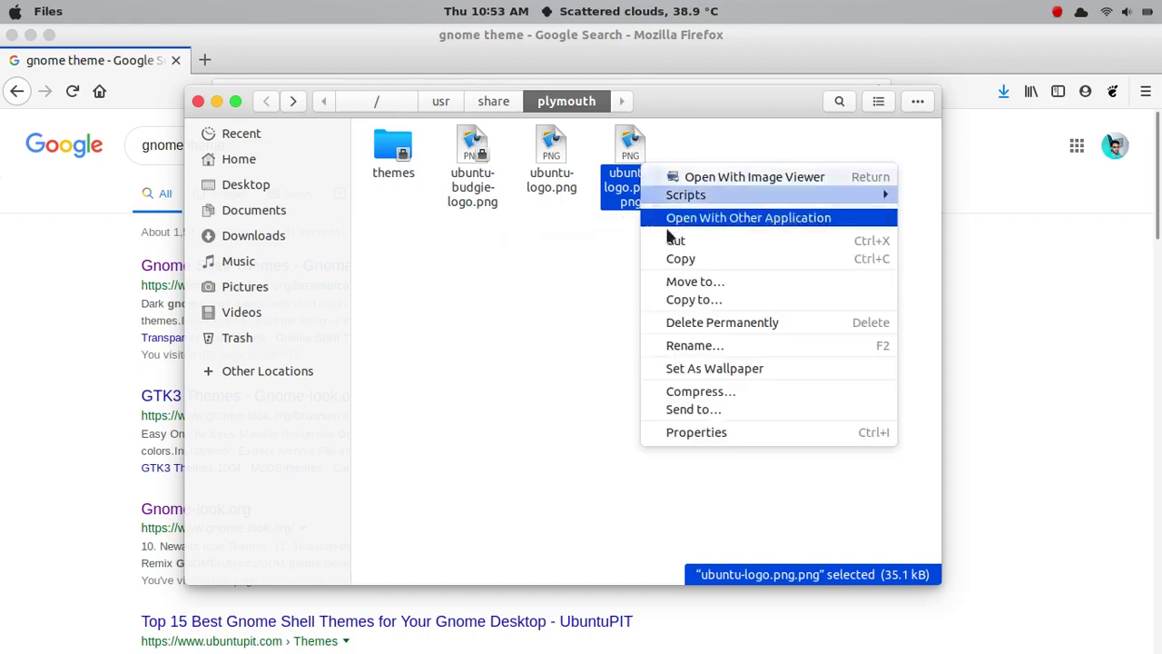
{"action": "left_click", "coordinate": [687, 321]}
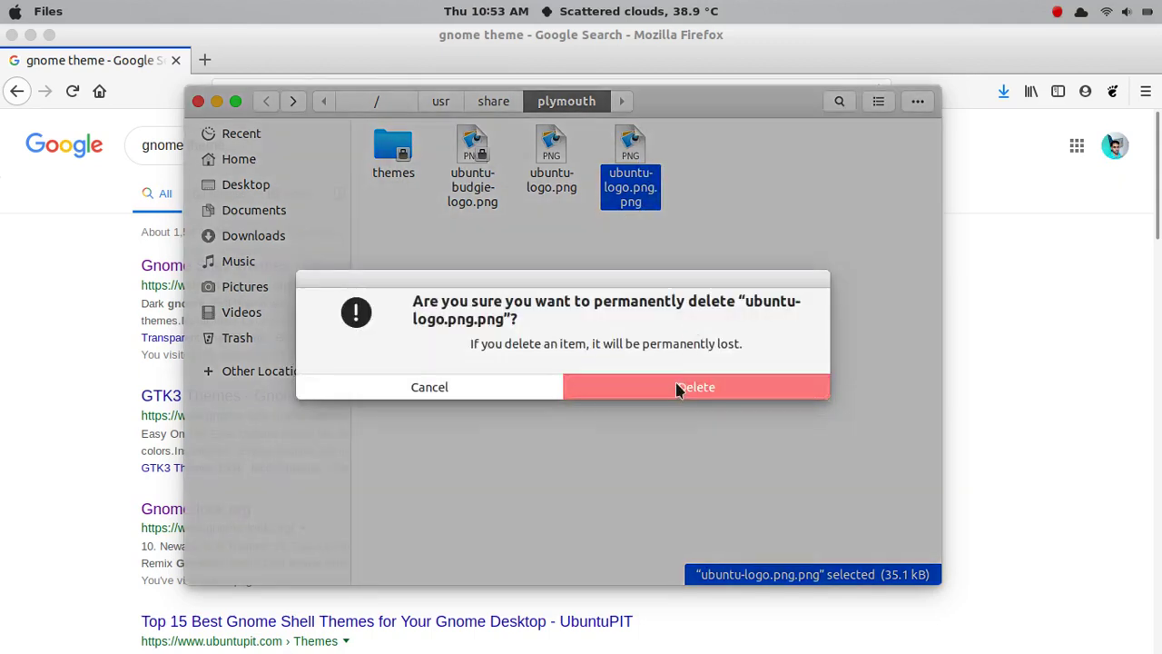
{"action": "left_click", "coordinate": [677, 390]}
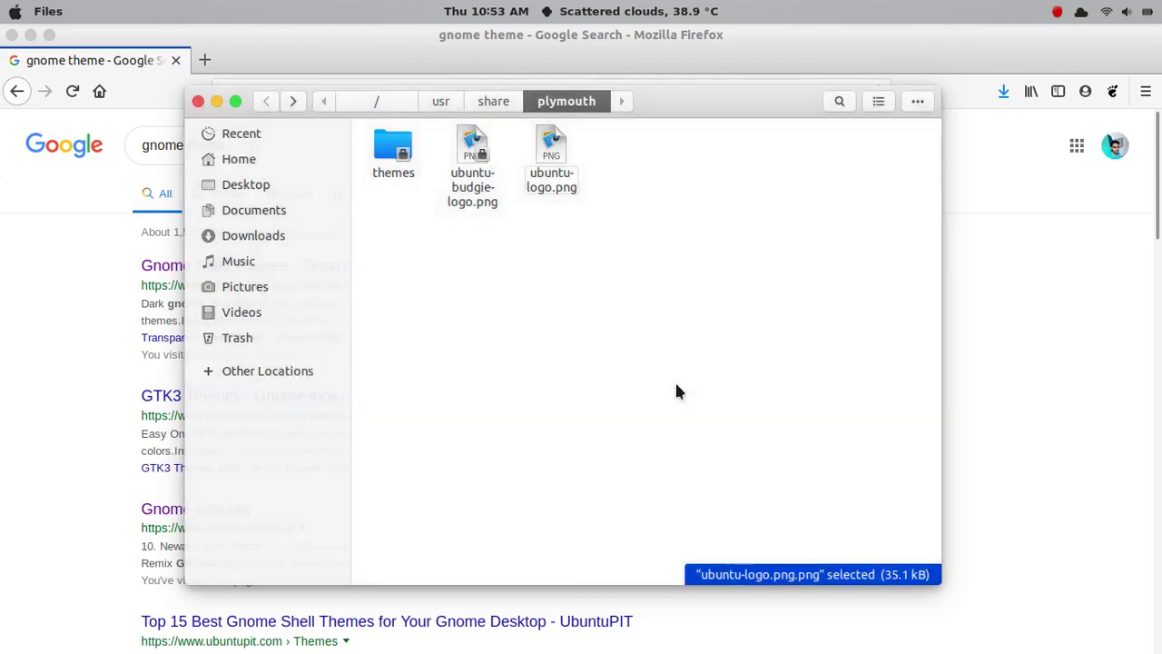
{"action": "left_click", "coordinate": [565, 176]}
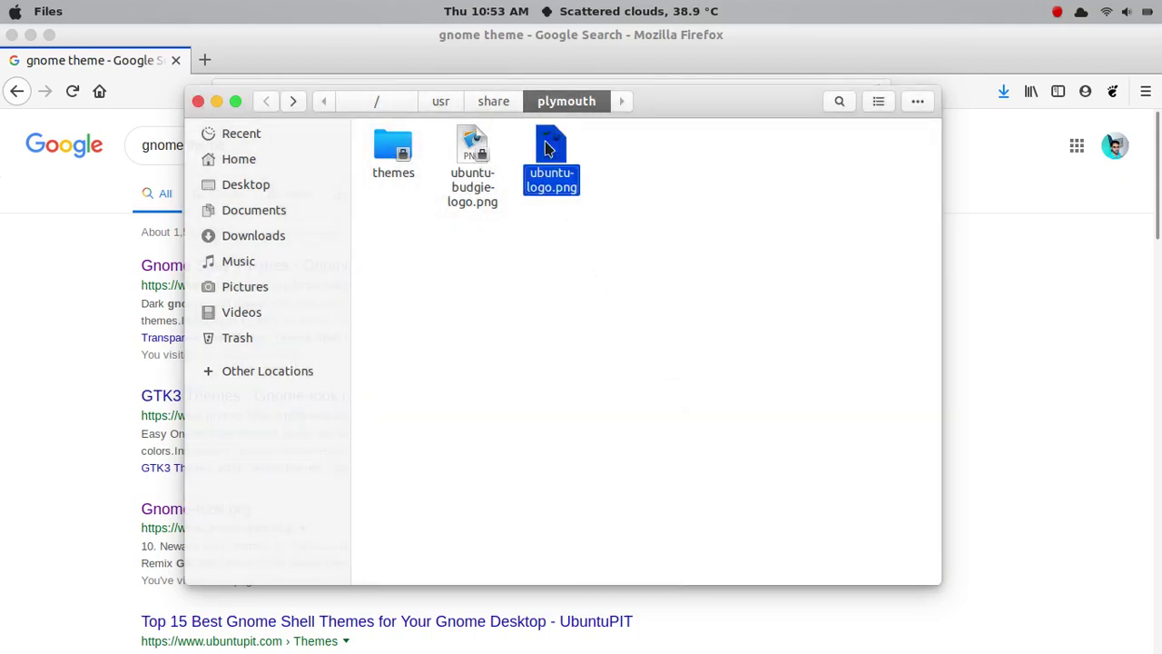
- Return to Downloads and rename the Apple logo file to ubuntu-logo.png, removing the duplicate .png extension
{"action": "left_click", "coordinate": [261, 210]}
{"action": "left_click", "coordinate": [271, 235]}
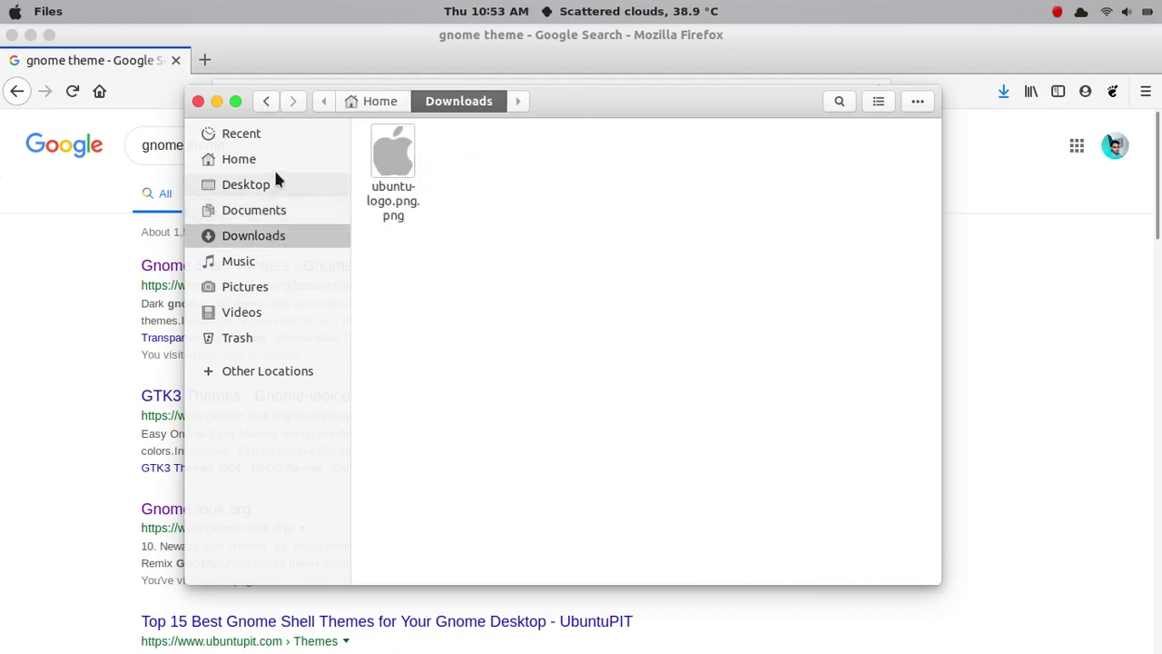
{"action": "right_click", "coordinate": [408, 196]}
{"action": "left_click", "coordinate": [461, 377]}
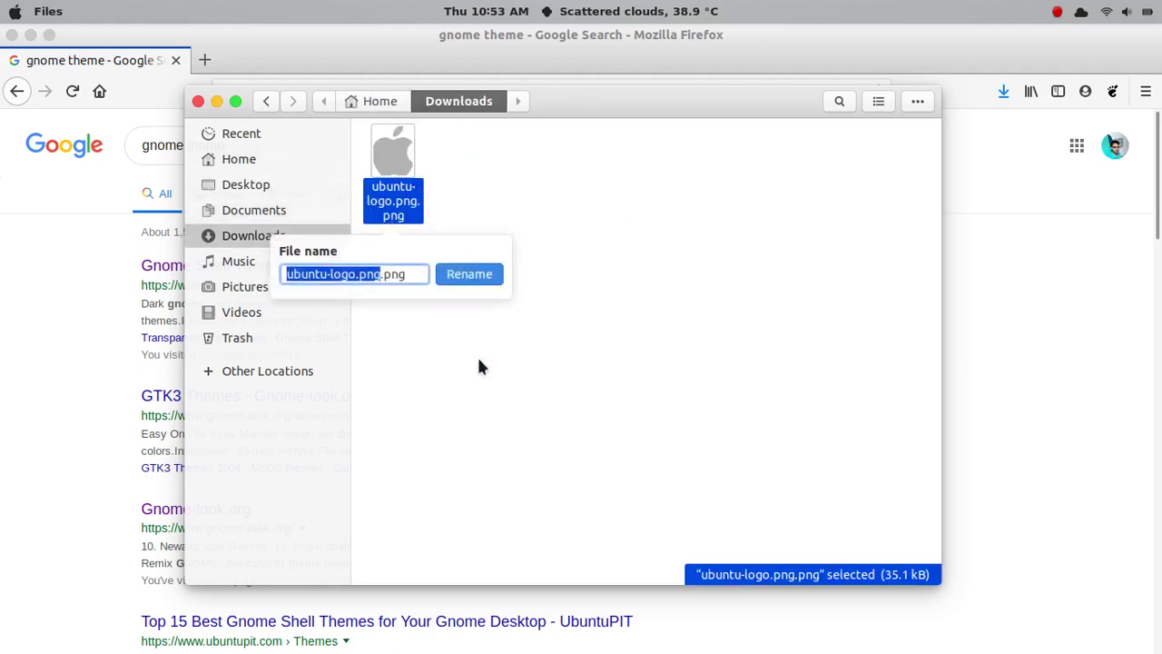
{"action": "left_click", "coordinate": [379, 274]}
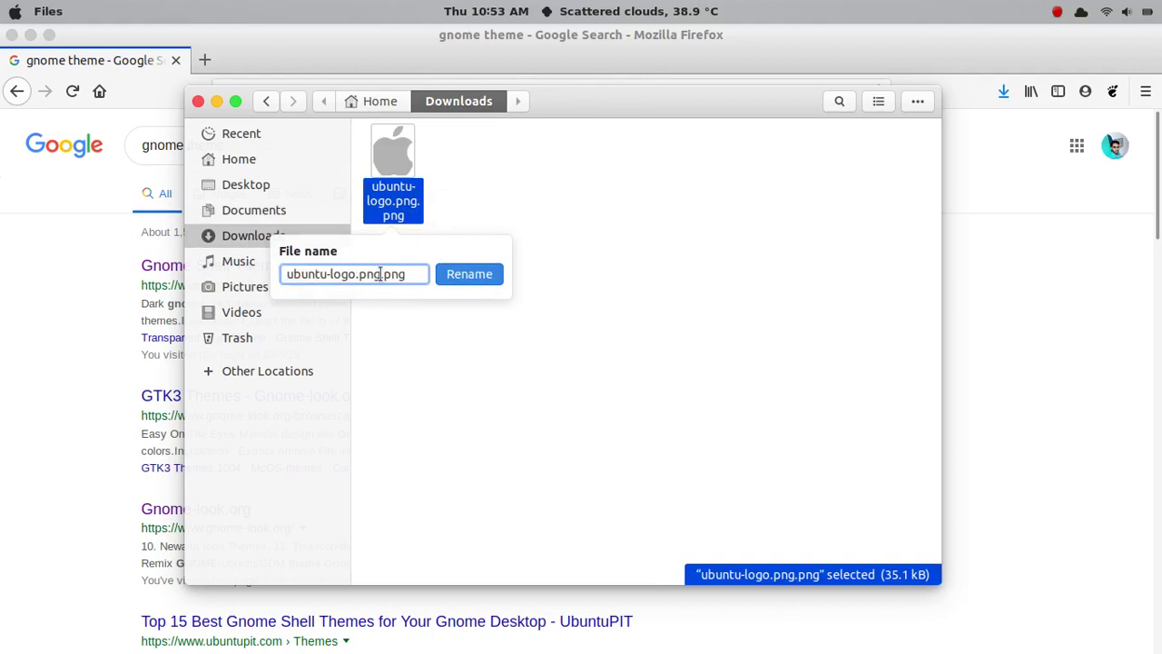
{"action": "key", "text": "BackSpace"}
{"action": "key", "text": "BackSpace"}
{"action": "key", "text": "BackSpace"}
{"action": "key", "text": "BackSpace"}
{"action": "key", "text": "Return"}
- Paste a copy of ubuntu-logo.png from Downloads into the administrator plymouth folder, skipping replacement of the existing file
{"action": "right_click", "coordinate": [392, 169]}
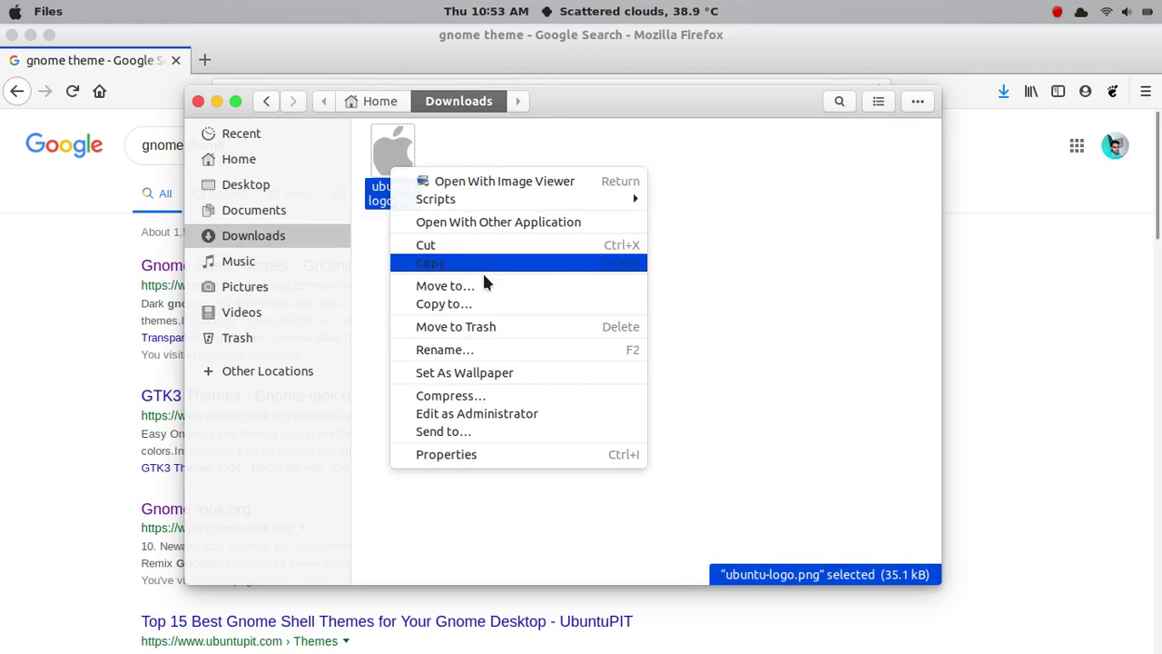
{"action": "left_click", "coordinate": [482, 264]}
{"action": "left_click", "coordinate": [268, 103]}
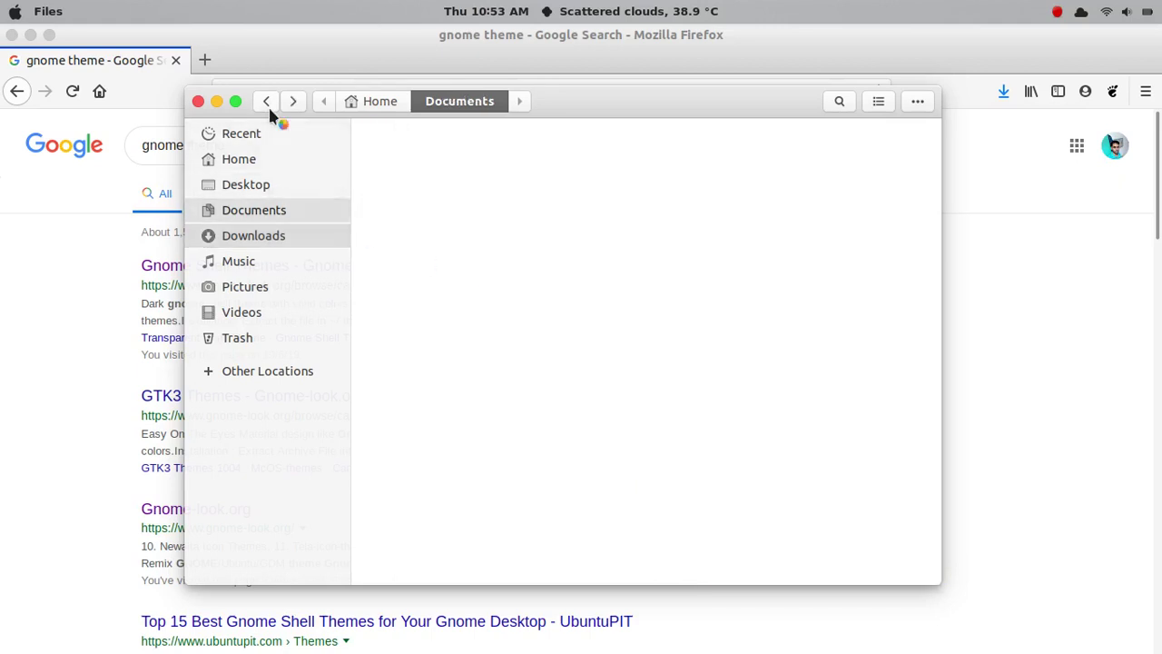
{"action": "left_click", "coordinate": [268, 102]}
{"action": "right_click", "coordinate": [621, 263]}
{"action": "left_click", "coordinate": [625, 304]}
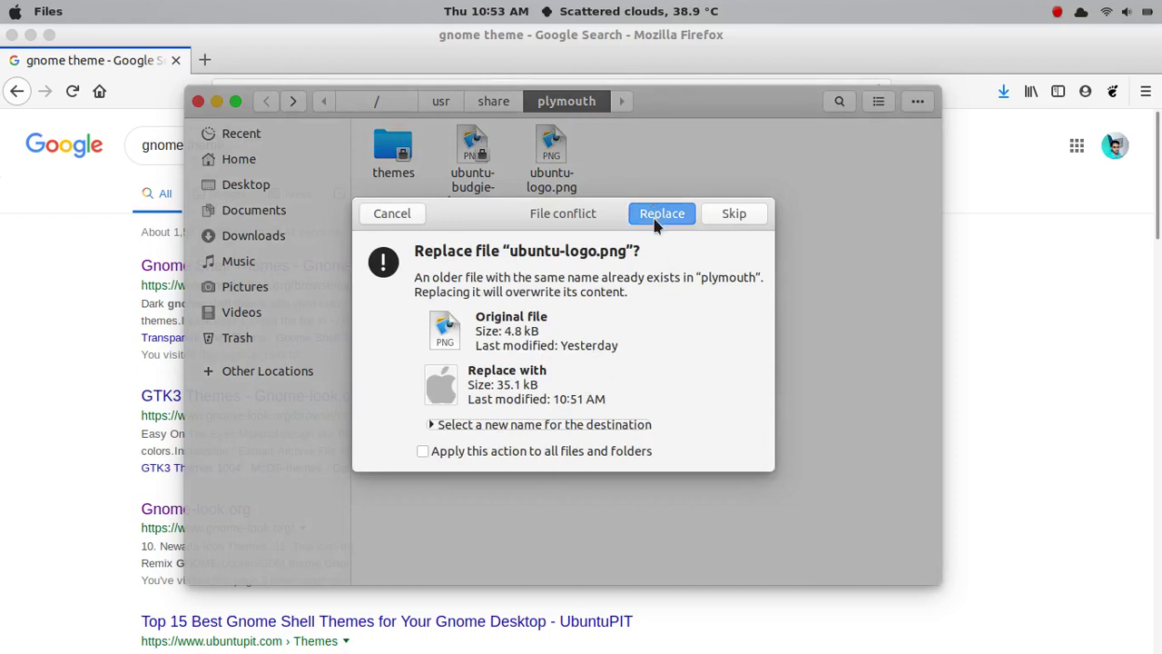
{"action": "left_click", "coordinate": [730, 219]}
- Open the ubuntu-logo folder inside plymouth's themes folder and select ubuntu-logo16.png
{"action": "double_click", "coordinate": [394, 153]}
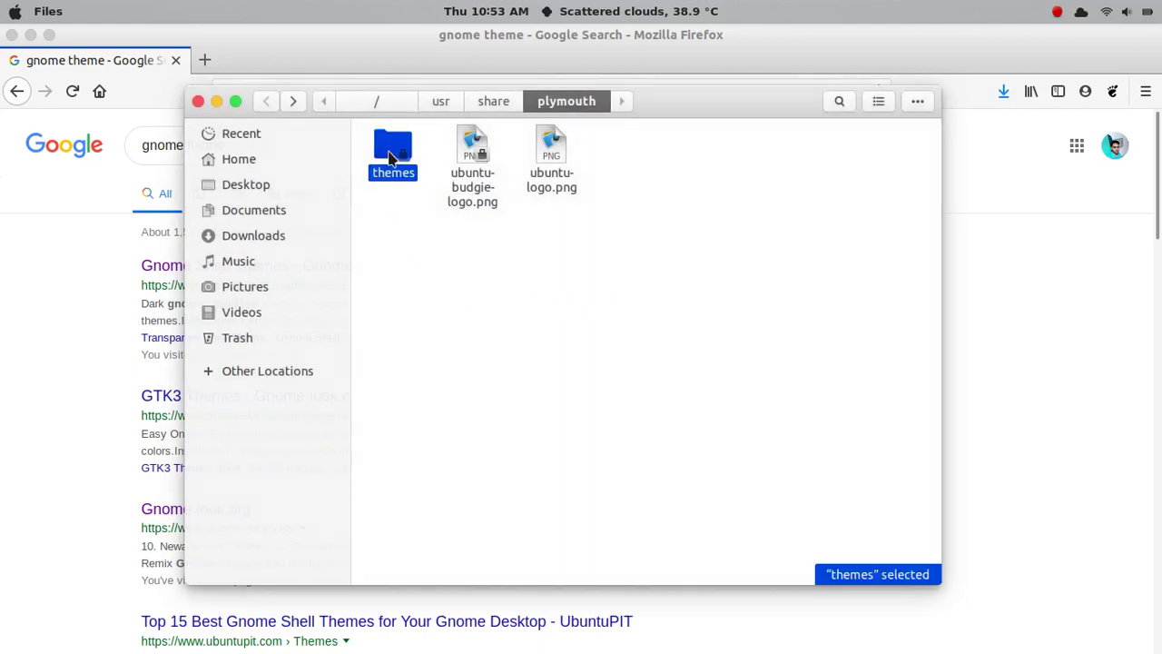
{"action": "double_click", "coordinate": [709, 238]}
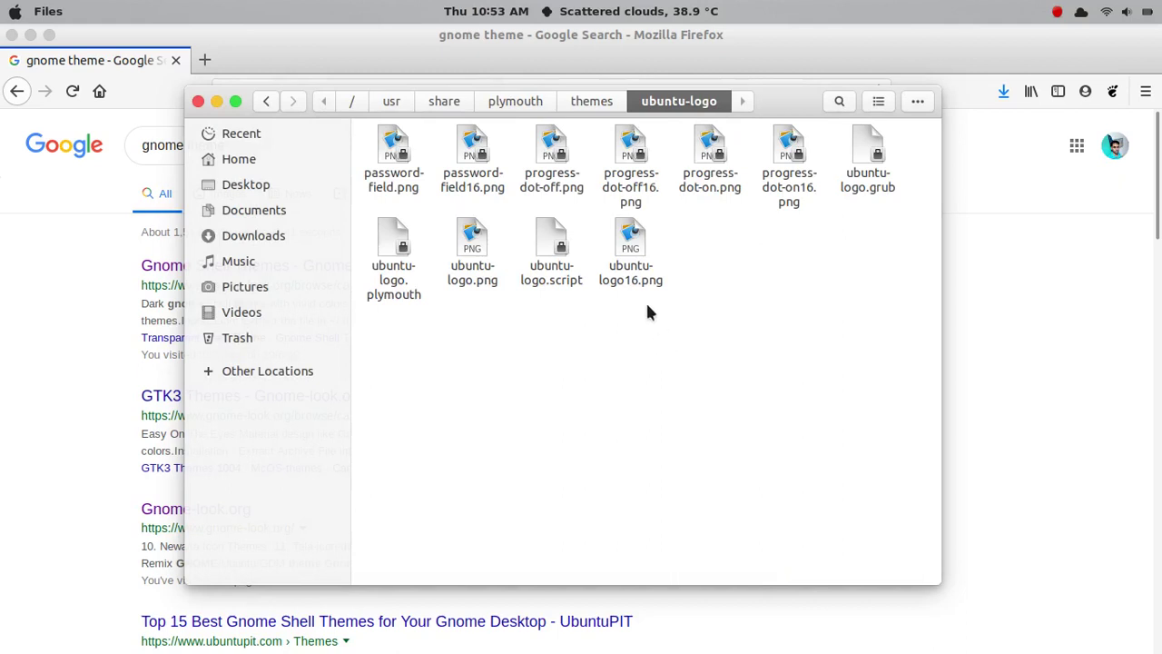
{"action": "left_click", "coordinate": [636, 261]}
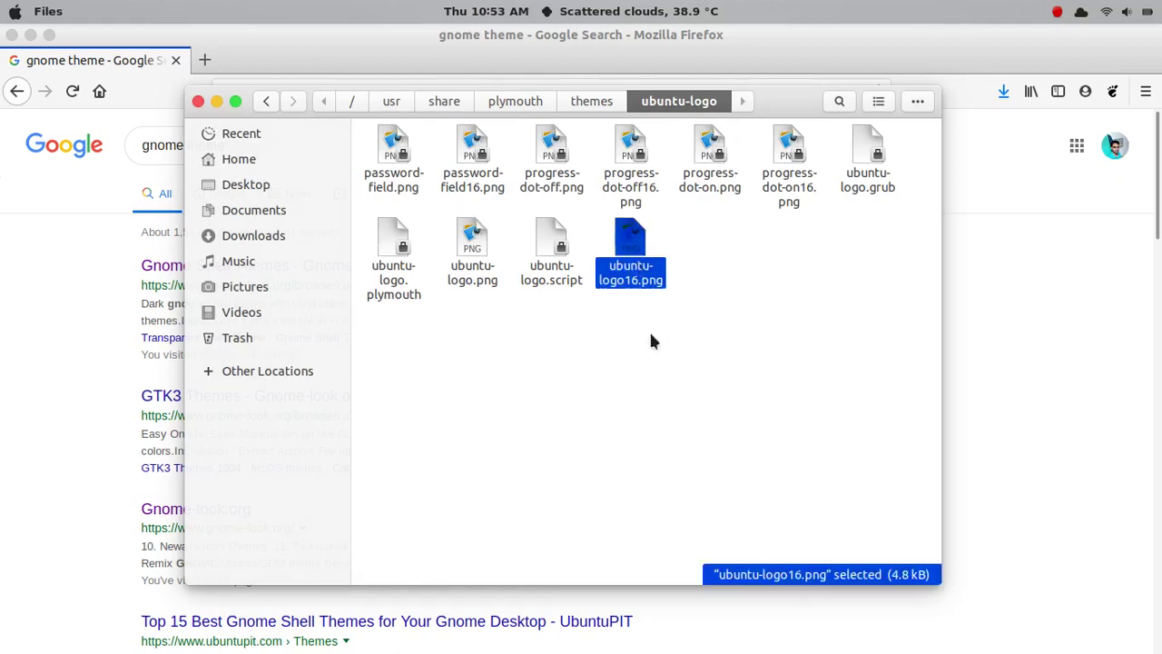
- Go to Downloads and rename the Apple logo file ubuntu-logo.png to ubuntu-logo16.png
{"action": "left_click", "coordinate": [287, 236]}
{"action": "right_click", "coordinate": [381, 184]}
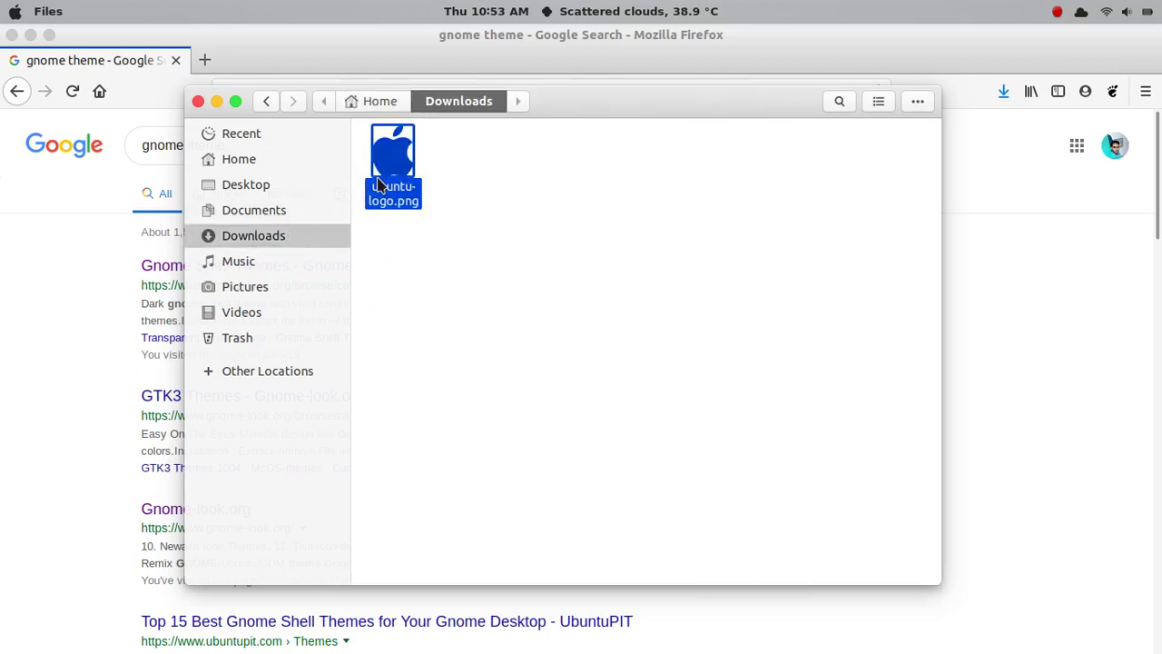
{"action": "left_click", "coordinate": [457, 358]}
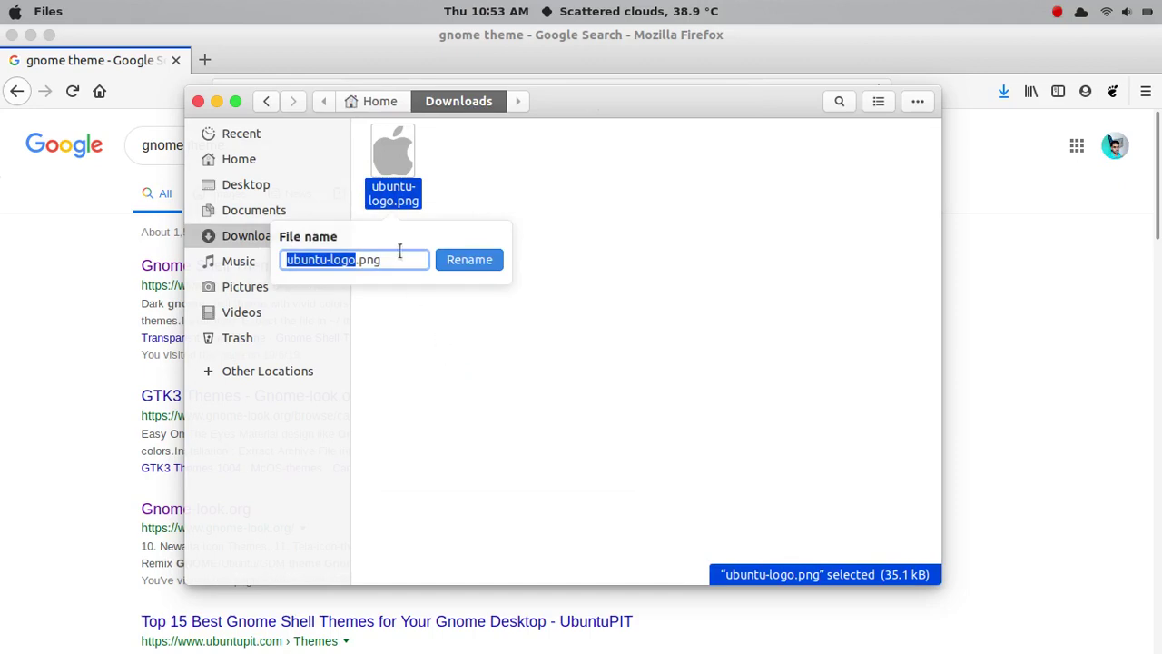
{"action": "left_click", "coordinate": [357, 262]}
{"action": "type", "text": "1"}
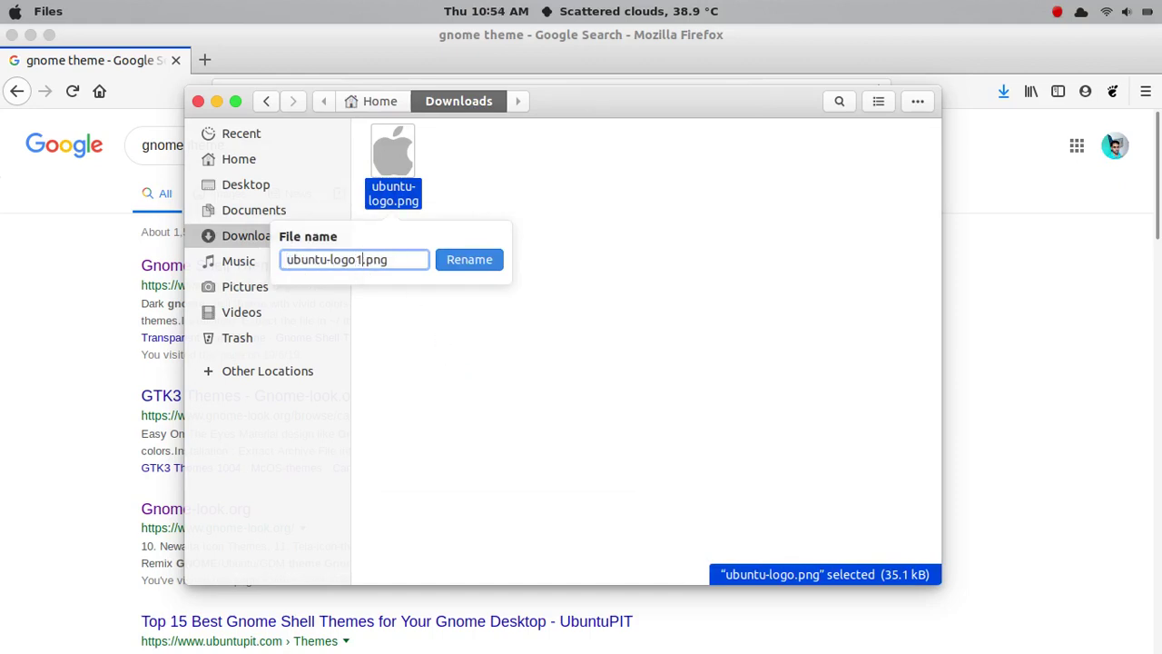
{"action": "type", "text": "6"}
{"action": "left_click", "coordinate": [443, 260]}
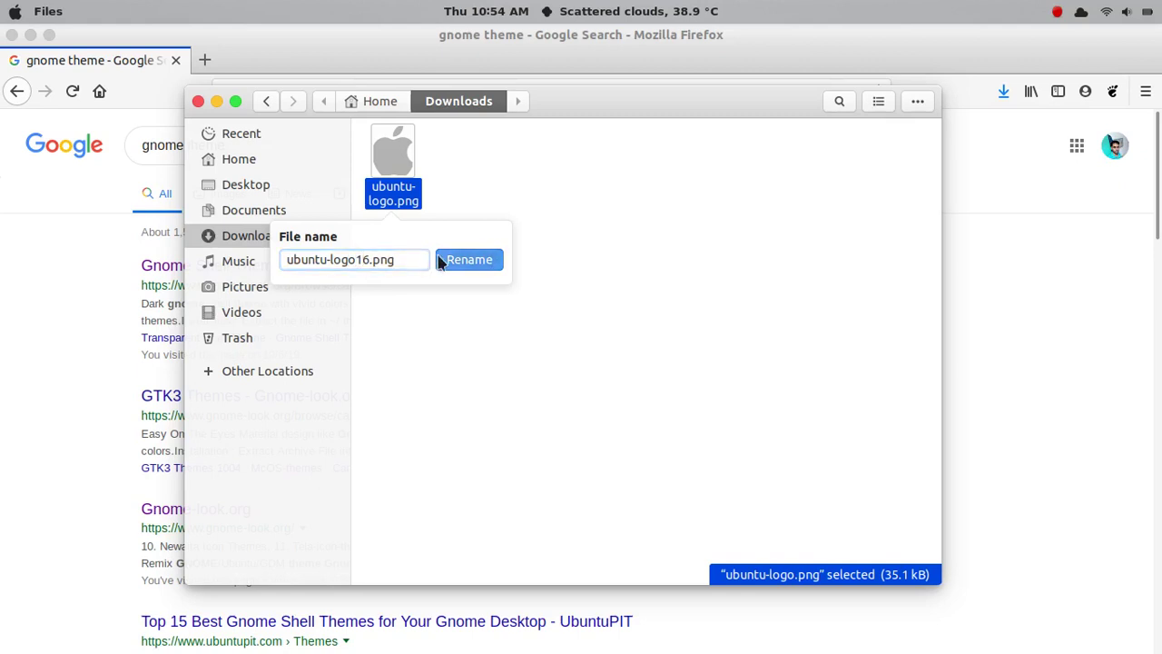
- Paste a copy of ubuntu-logo16.png from Downloads into the themes/ubuntu-logo folder, skipping replacement of the existing file
{"action": "right_click", "coordinate": [406, 159]}
{"action": "left_click", "coordinate": [448, 249]}
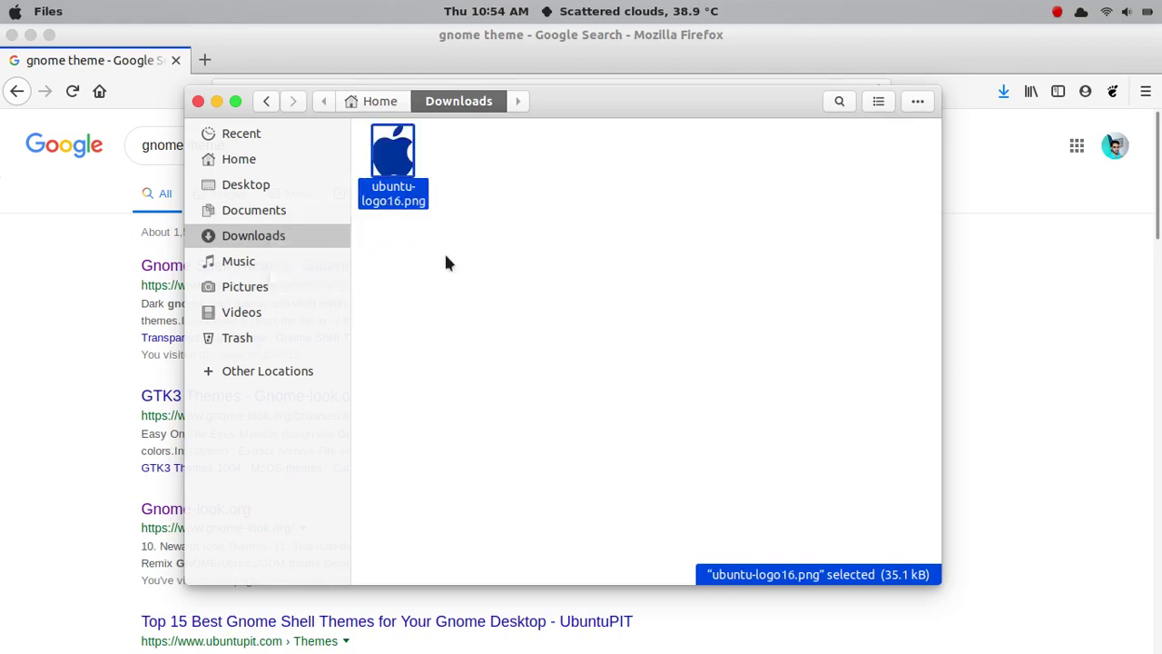
{"action": "left_click", "coordinate": [263, 103]}
{"action": "right_click", "coordinate": [543, 342]}
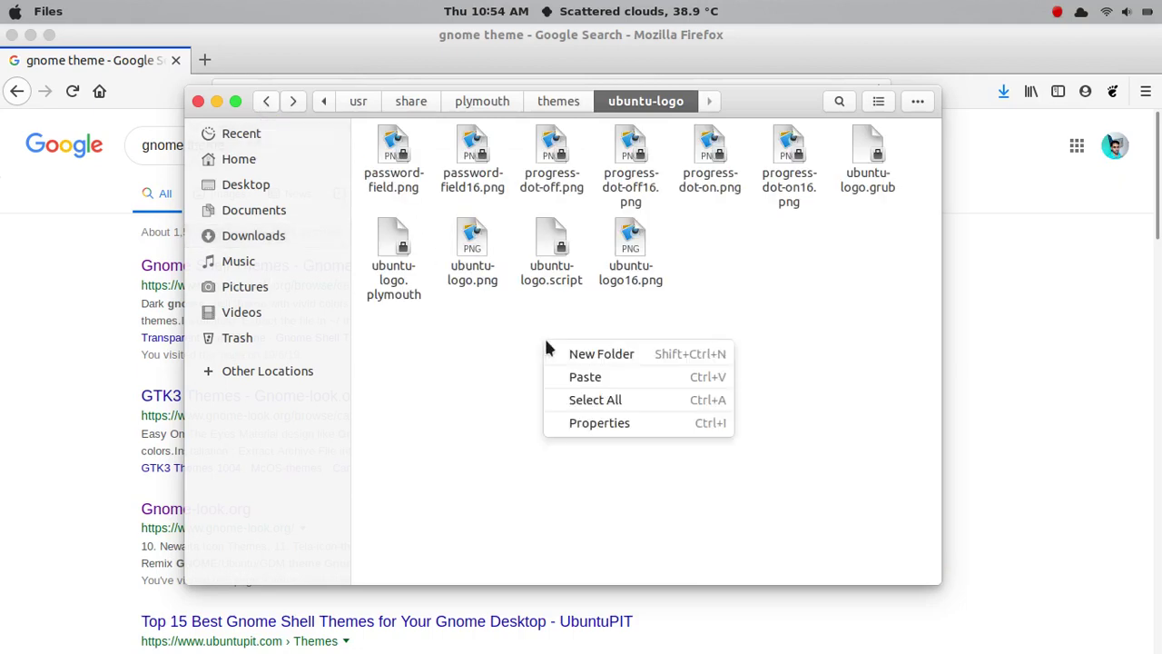
{"action": "left_click", "coordinate": [579, 376]}
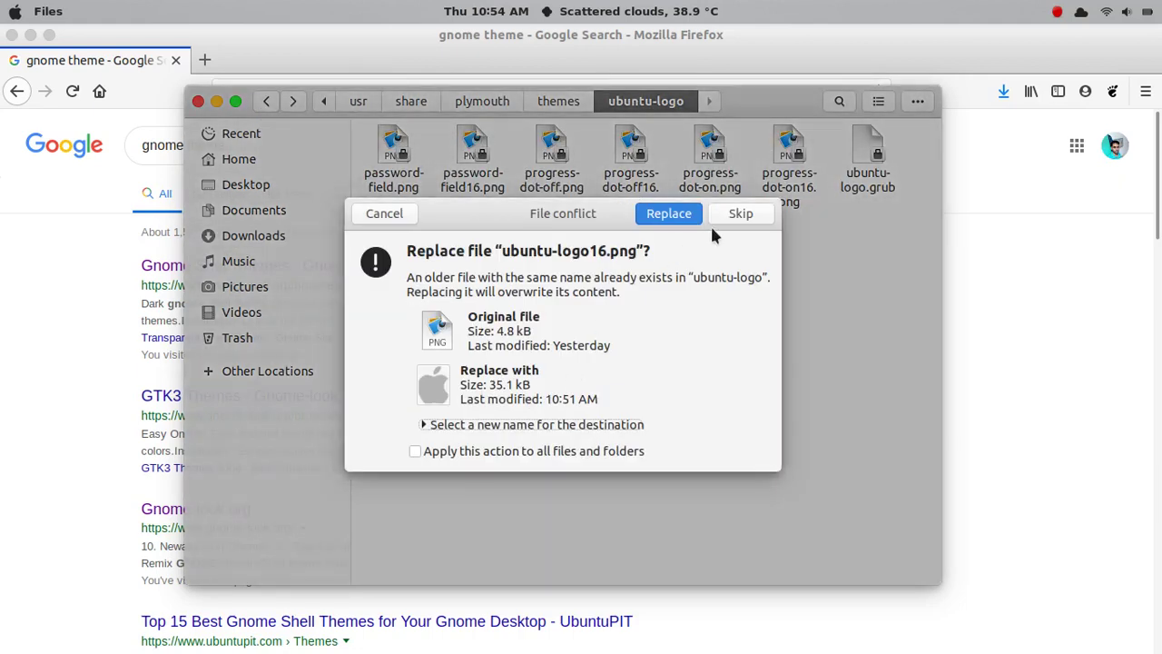
{"action": "left_click", "coordinate": [738, 218]}
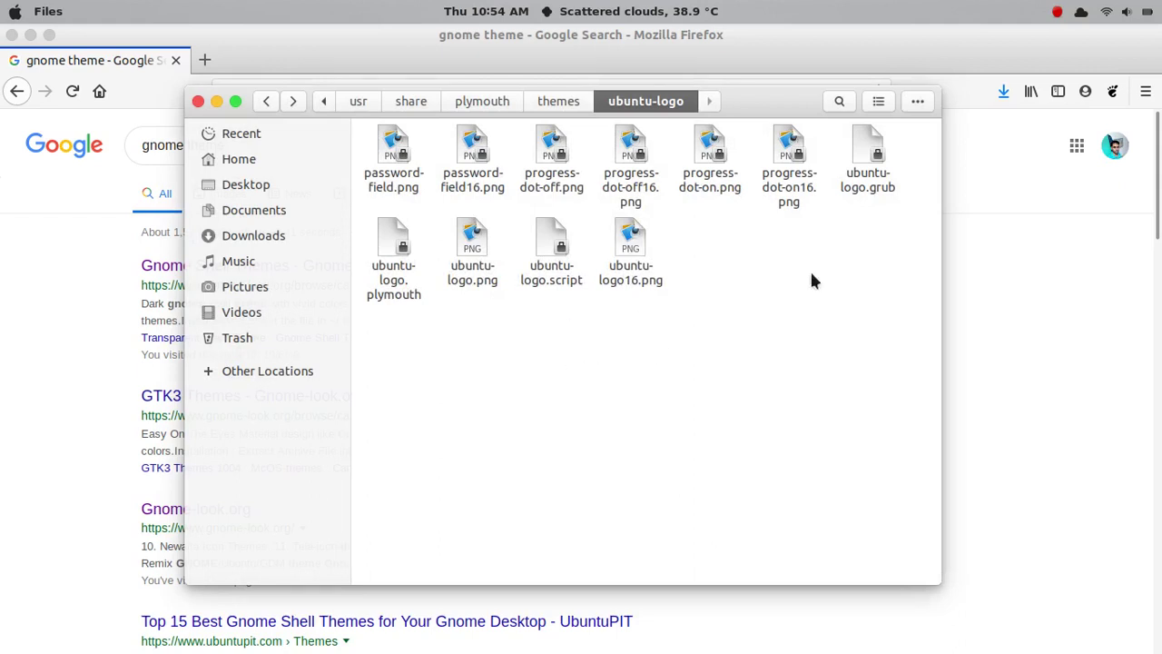
- Close the administrator ubuntu-logo folder window and the Downloads folder window
{"action": "left_click", "coordinate": [198, 100]}
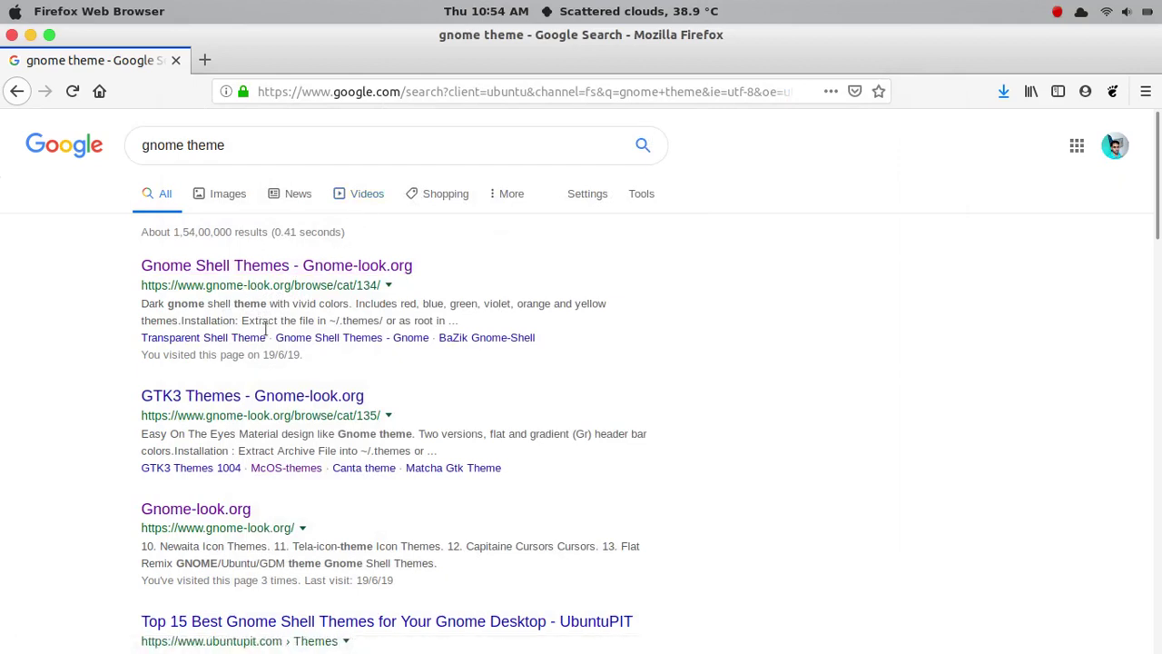
{"action": "mouse_move", "coordinate": [254, 647]}
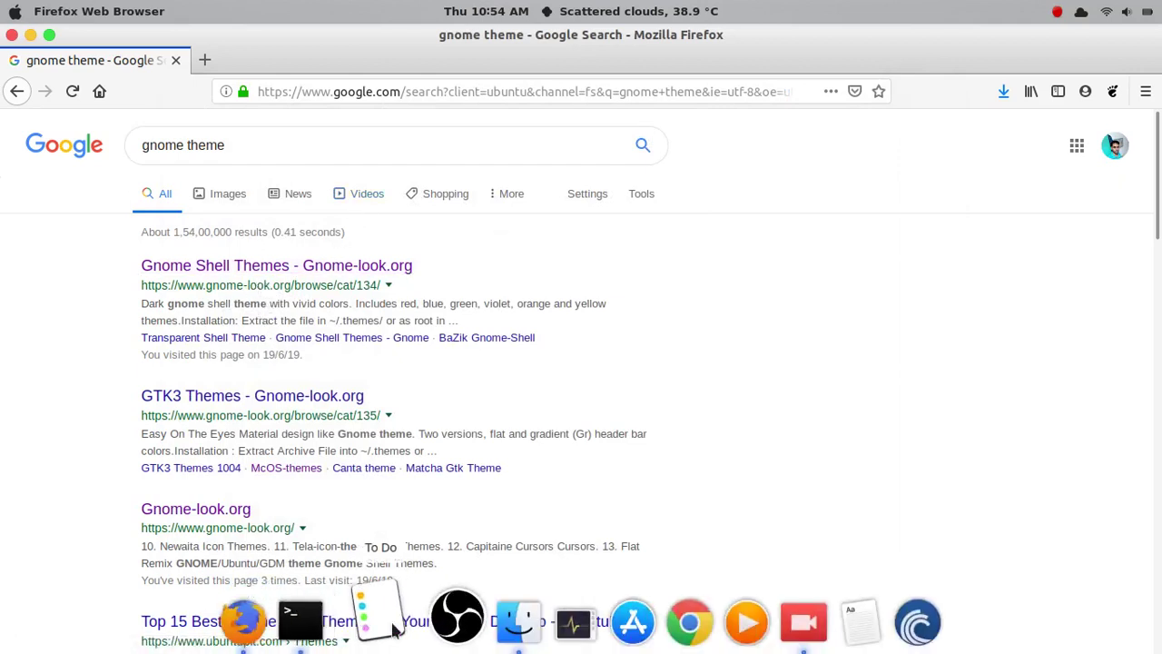
{"action": "left_click", "coordinate": [484, 634]}
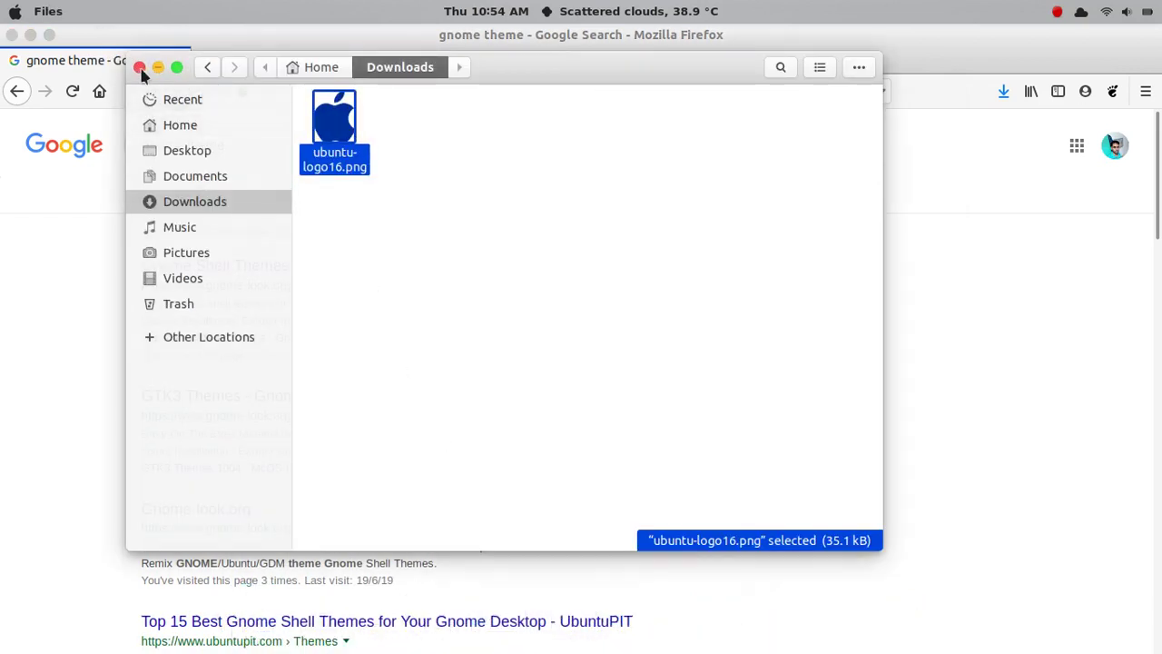
{"action": "left_click", "coordinate": [138, 67]}
{"action": "mouse_move", "coordinate": [363, 641]}
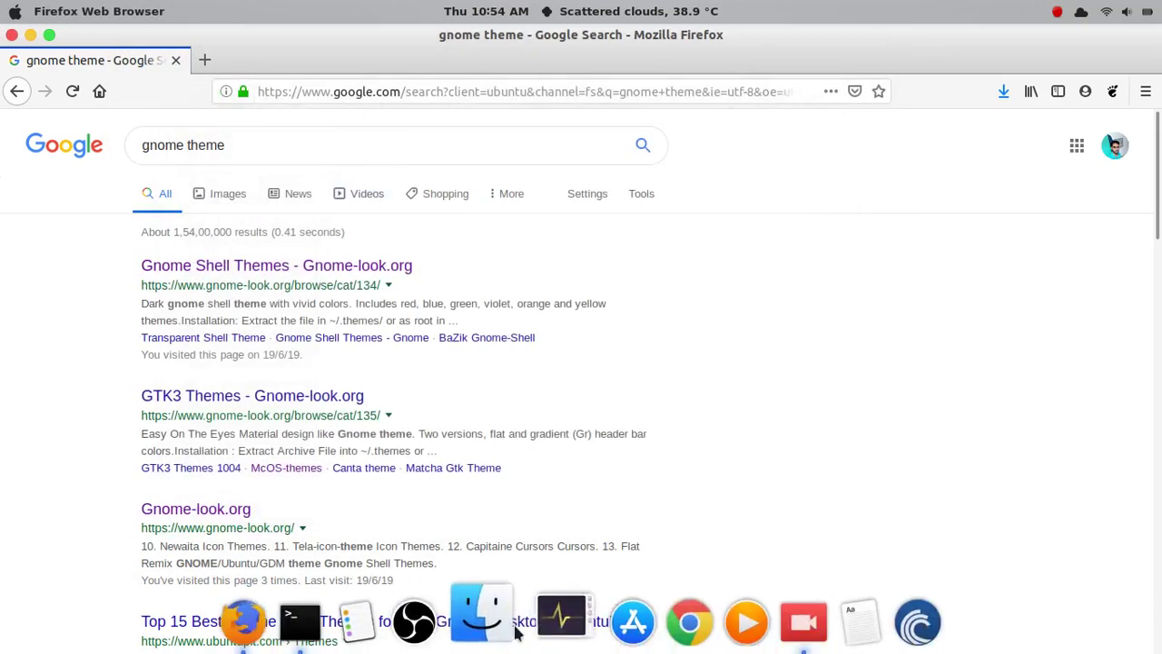
{"action": "left_click_drag", "start_coordinate": [248, 146], "coordinate": [82, 254]}
{"action": "left_click", "coordinate": [82, 254]}
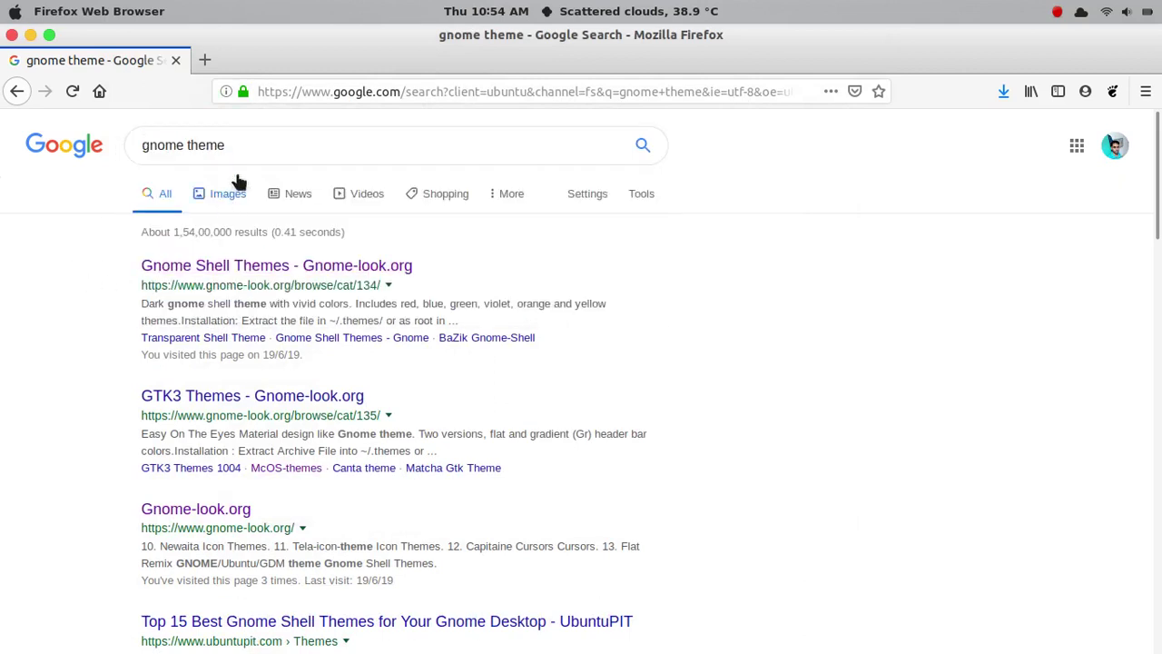
- Open the Gnome Shell Themes result on Gnome-look.org and switch to the GDM Themes category
{"action": "left_click", "coordinate": [281, 278]}
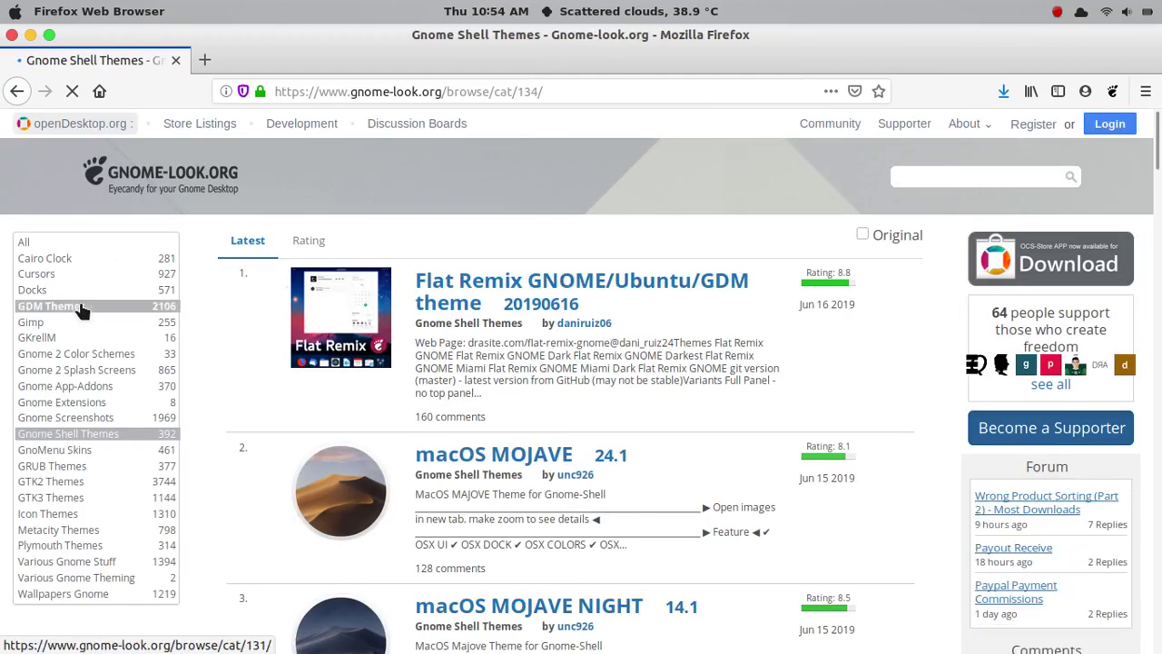
{"action": "left_click", "coordinate": [59, 309]}
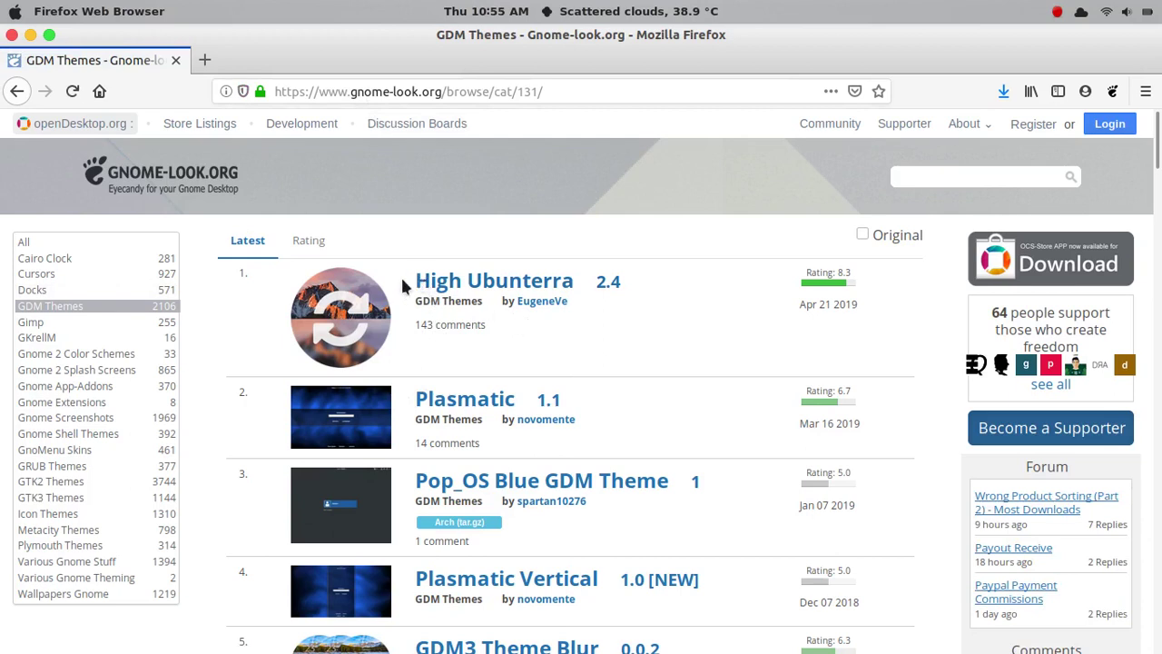
- Copy the title High Ubunterra from the theme list and search the Gnome-look.org site for it
{"action": "left_click_drag", "start_coordinate": [408, 284], "coordinate": [577, 287]}
{"action": "right_click", "coordinate": [545, 280]}
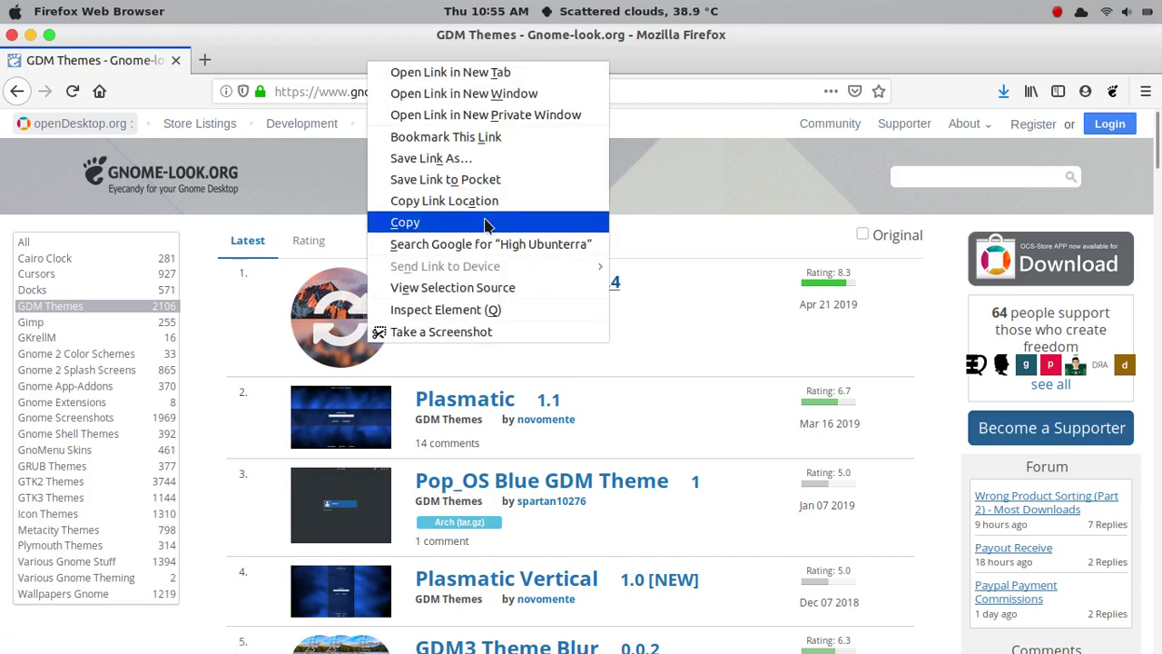
{"action": "left_click", "coordinate": [485, 151]}
{"action": "right_click", "coordinate": [920, 173]}
{"action": "left_click", "coordinate": [955, 246]}
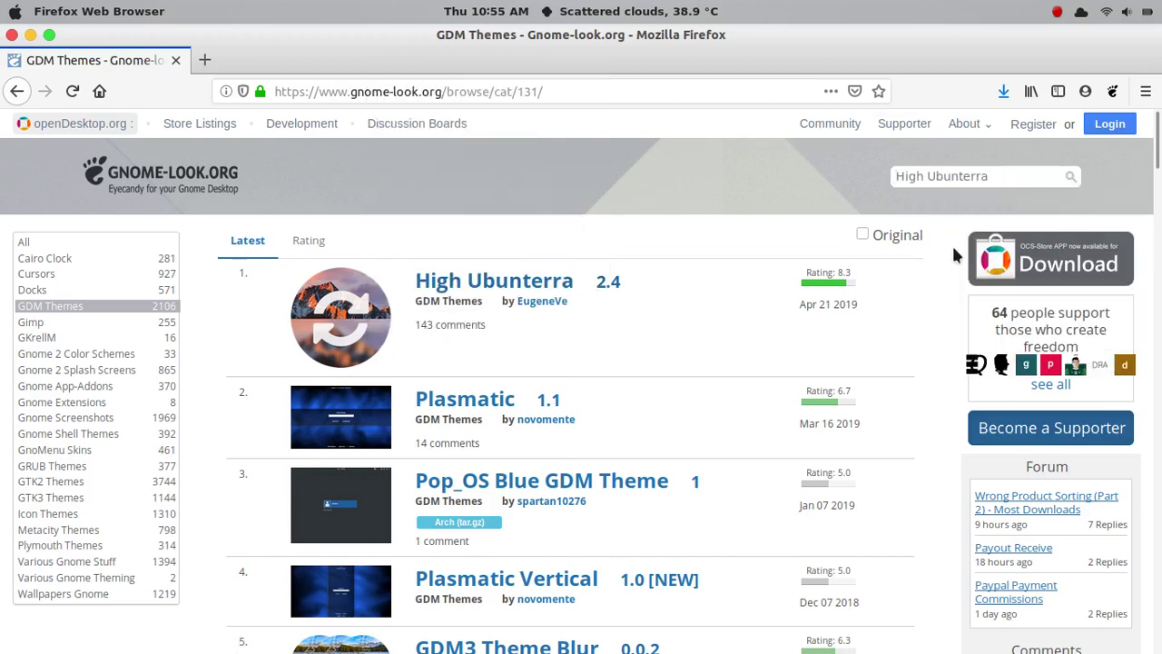
{"action": "key", "text": "Return"}
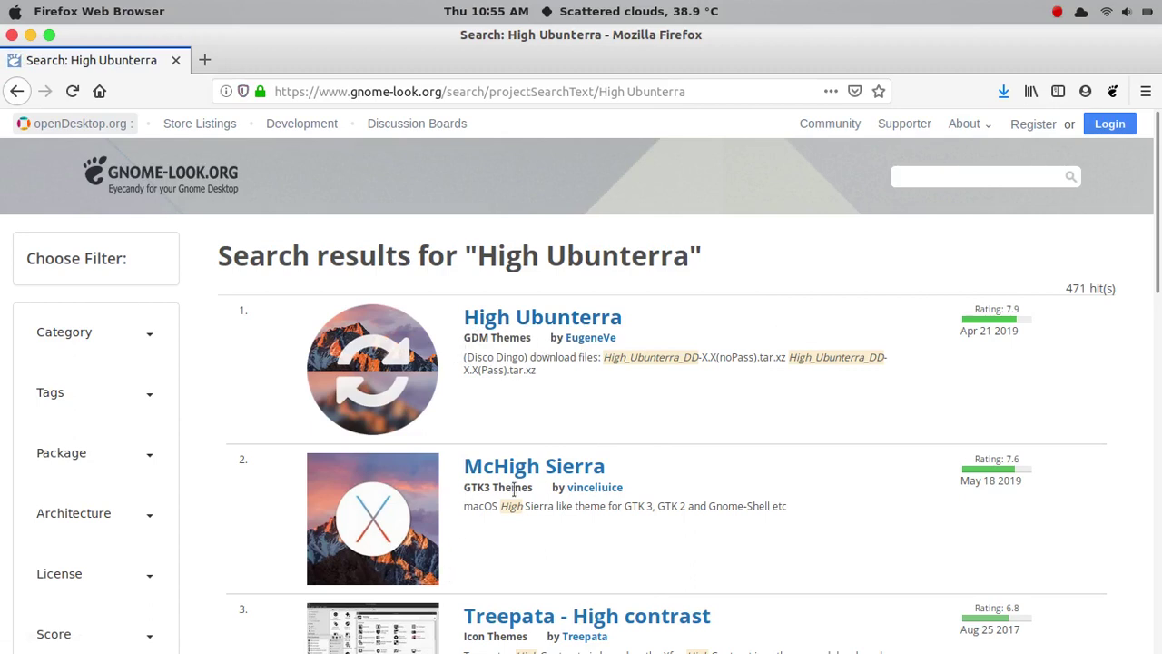
- Open the High Ubunterra GDM theme from the search results and show its downloadable files
{"action": "scroll", "coordinate": [506, 524], "scroll_direction": "down", "scroll_amount": 5}
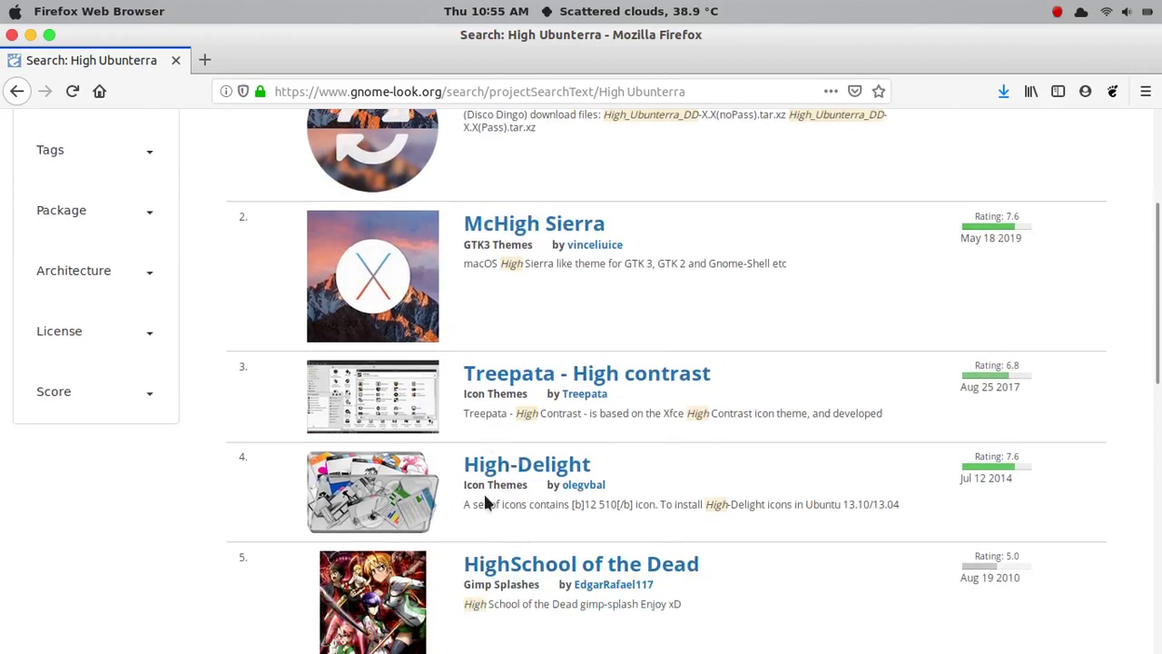
{"action": "scroll", "coordinate": [500, 545], "scroll_direction": "up", "scroll_amount": 5}
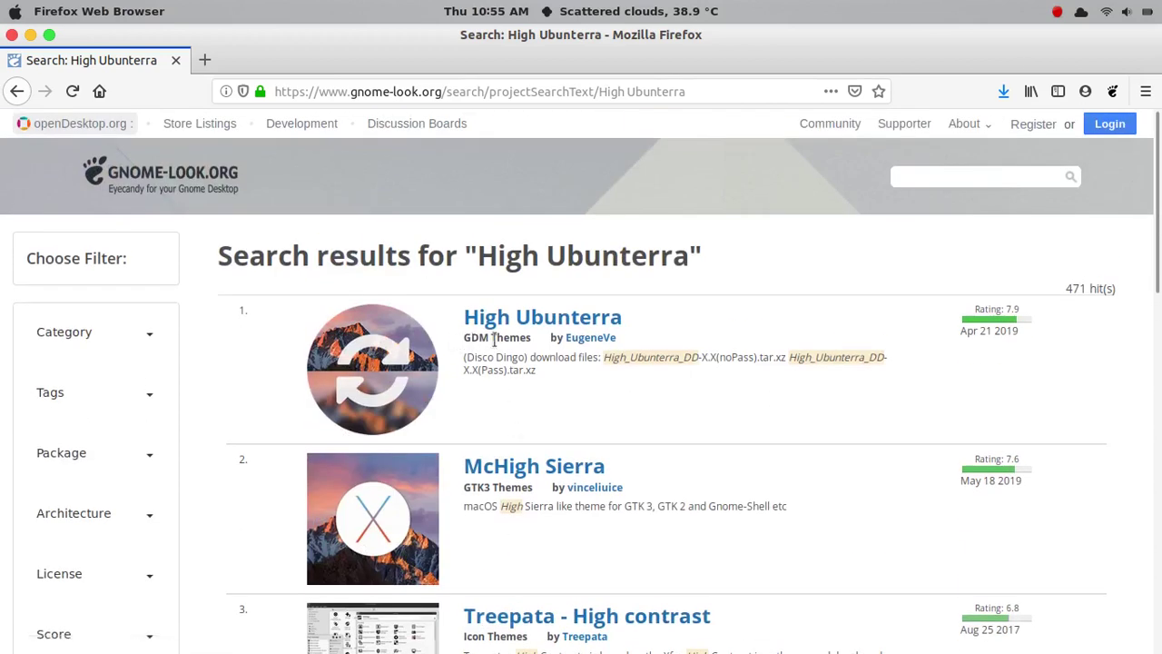
{"action": "left_click", "coordinate": [526, 325]}
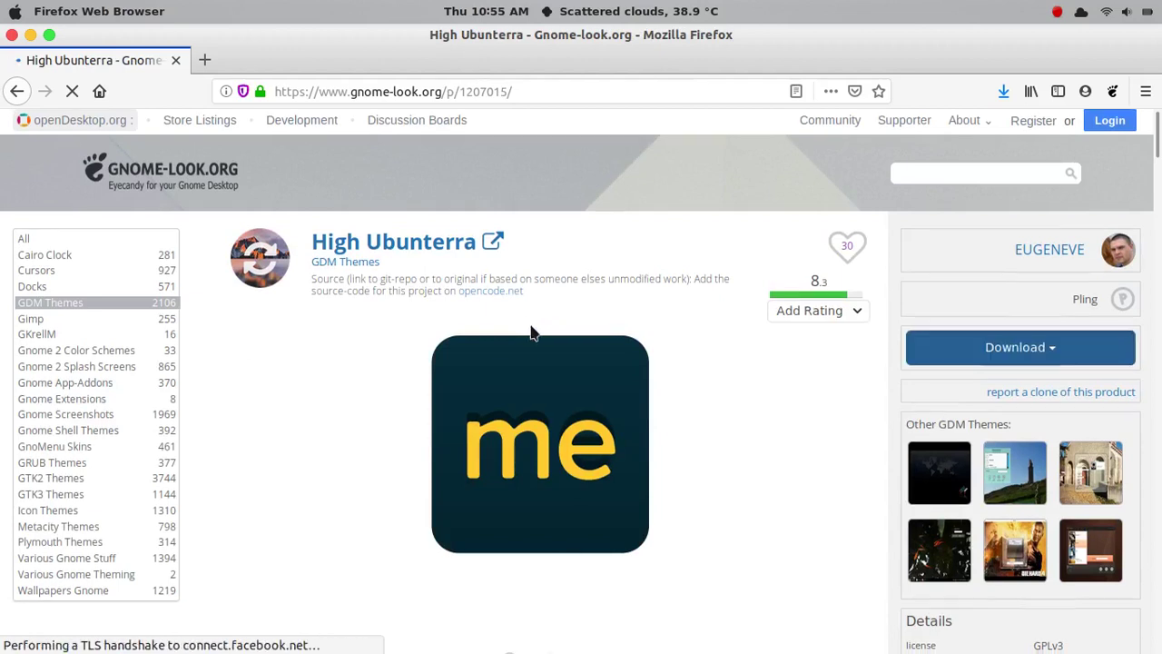
{"action": "scroll", "coordinate": [531, 334], "scroll_direction": "down", "scroll_amount": 5}
{"action": "left_click", "coordinate": [317, 380]}
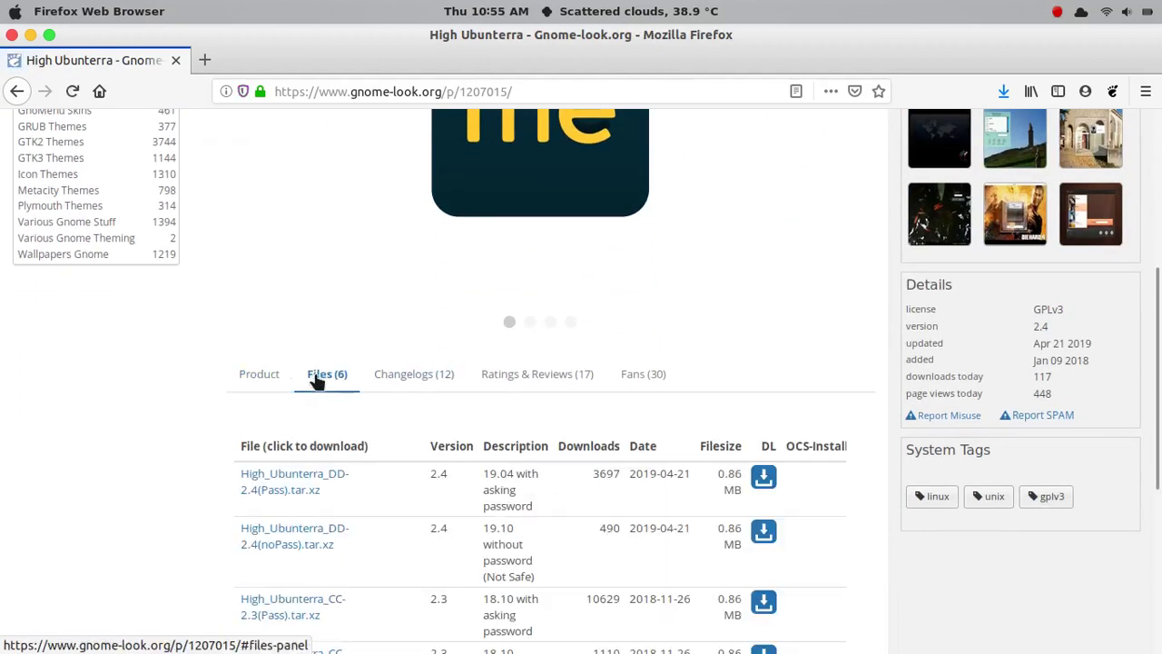
- Download High_Ubunterra_CC-2.3(Pass).tar.xz, the 18.10 version with asking password, save it, and check the download's progress
{"action": "scroll", "coordinate": [316, 381], "scroll_direction": "down", "scroll_amount": 4}
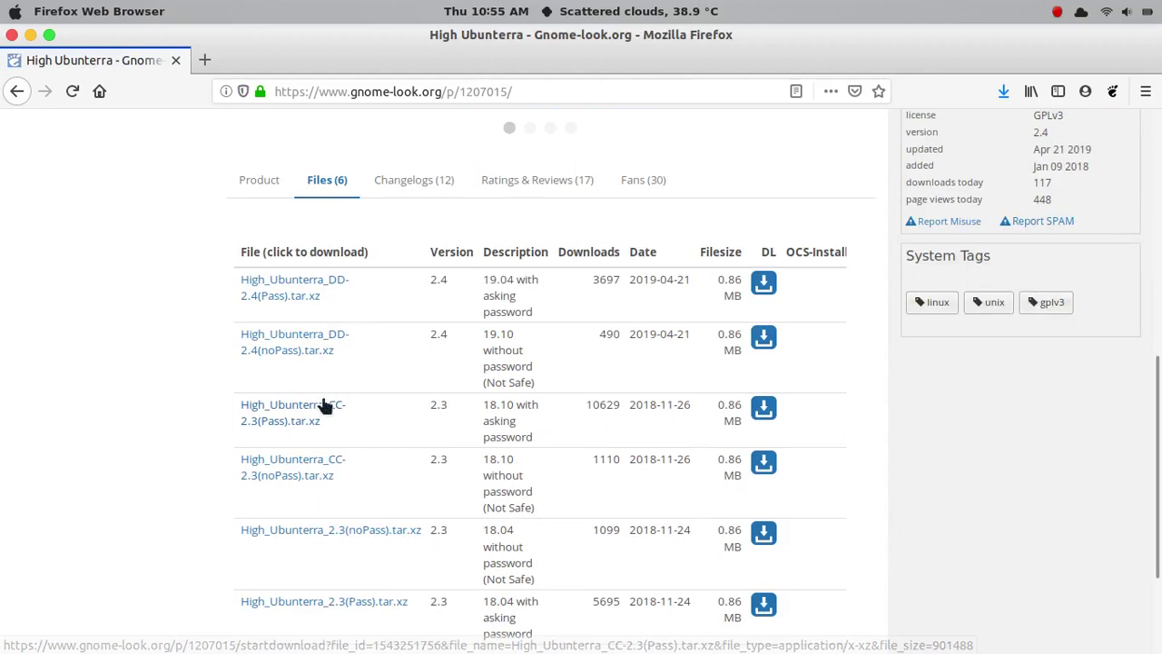
{"action": "scroll", "coordinate": [516, 520], "scroll_direction": "down", "scroll_amount": 3}
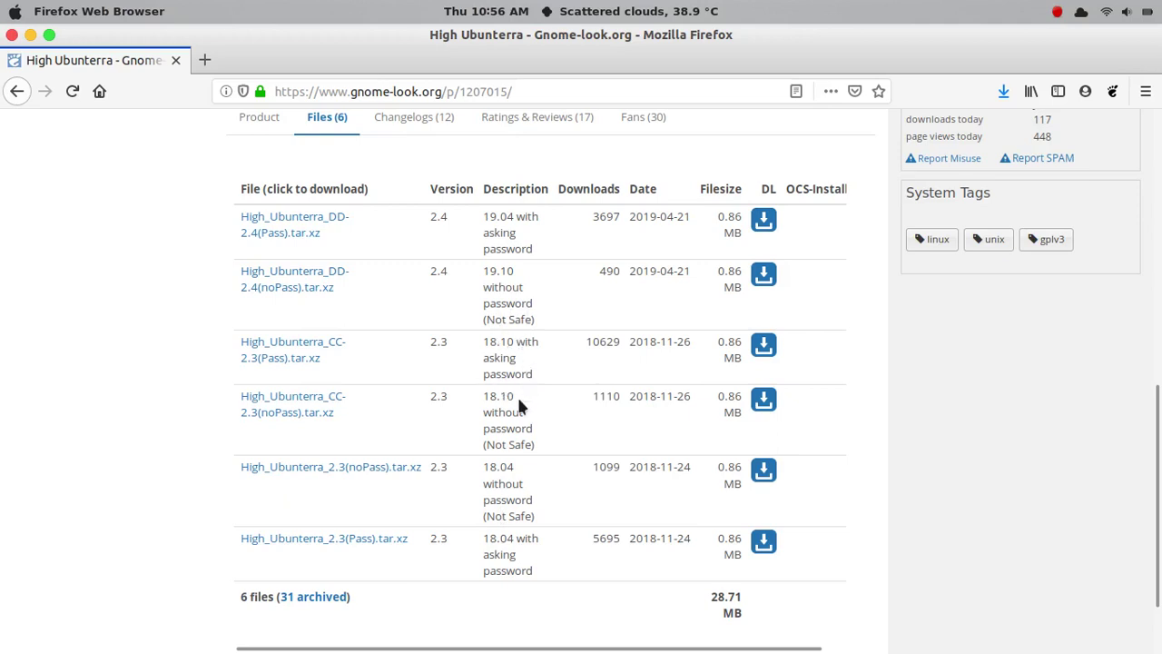
{"action": "scroll", "coordinate": [525, 485], "scroll_direction": "down", "scroll_amount": 2}
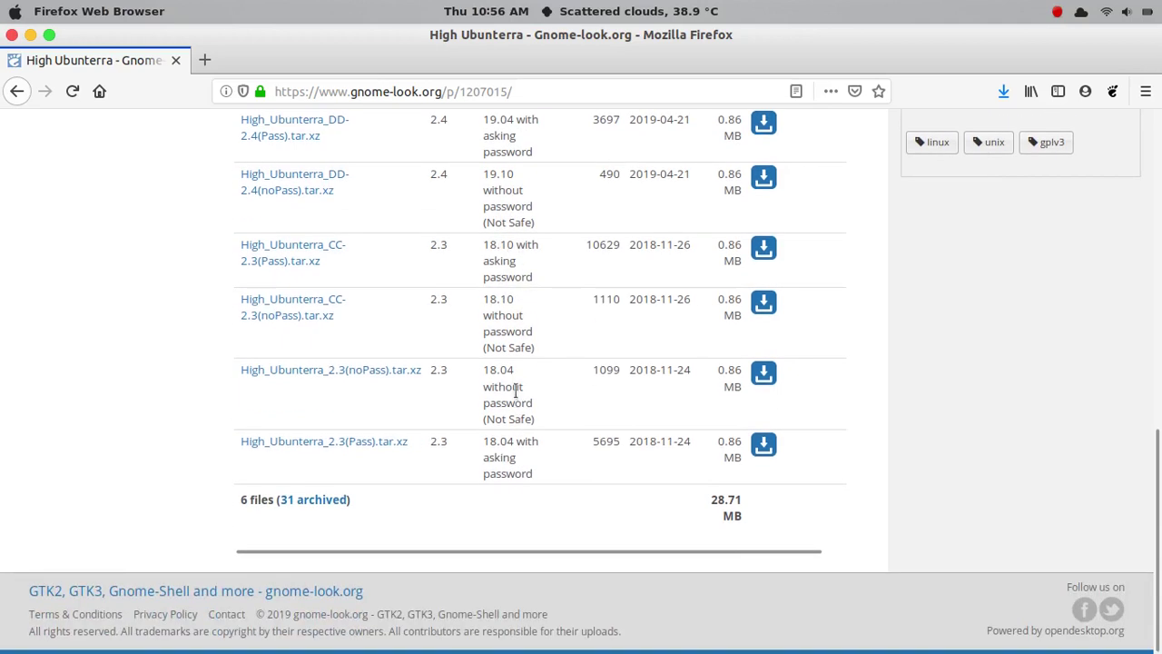
{"action": "scroll", "coordinate": [536, 454], "scroll_direction": "up", "scroll_amount": 2}
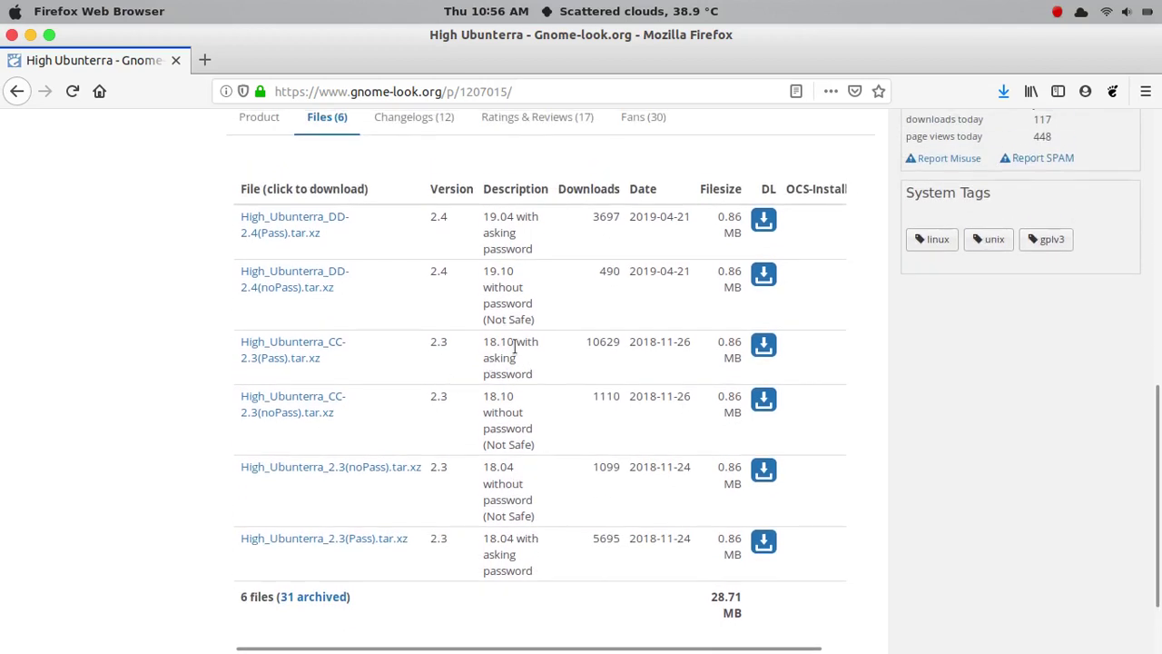
{"action": "left_click", "coordinate": [293, 354]}
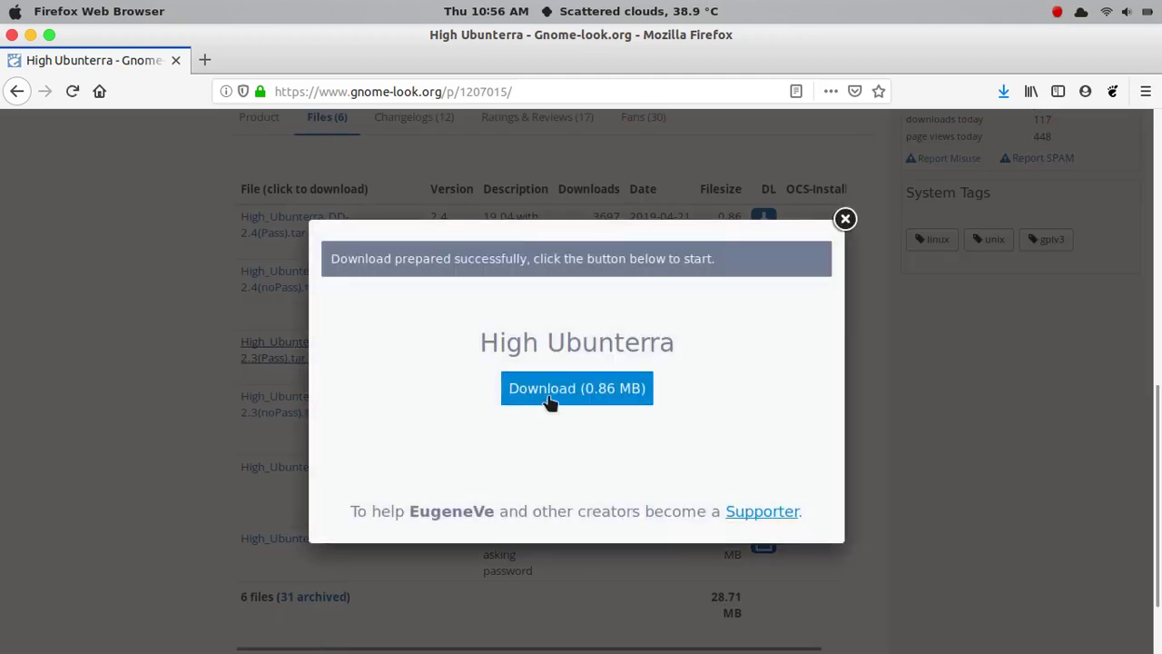
{"action": "left_click", "coordinate": [551, 397]}
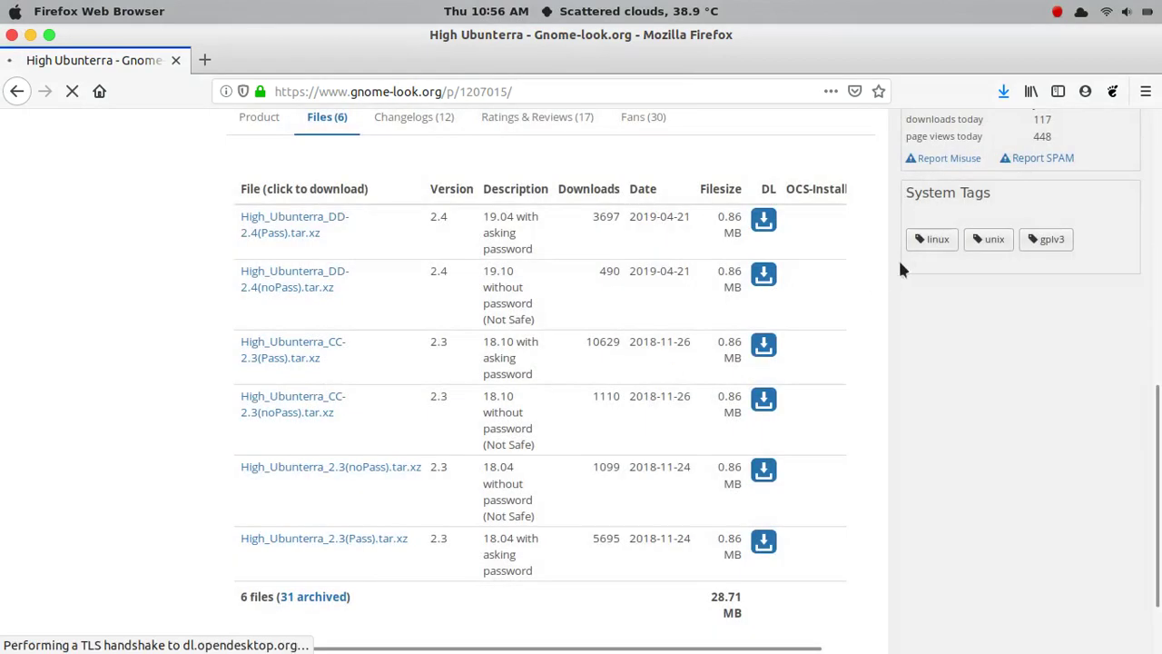
{"action": "left_click", "coordinate": [1004, 92]}
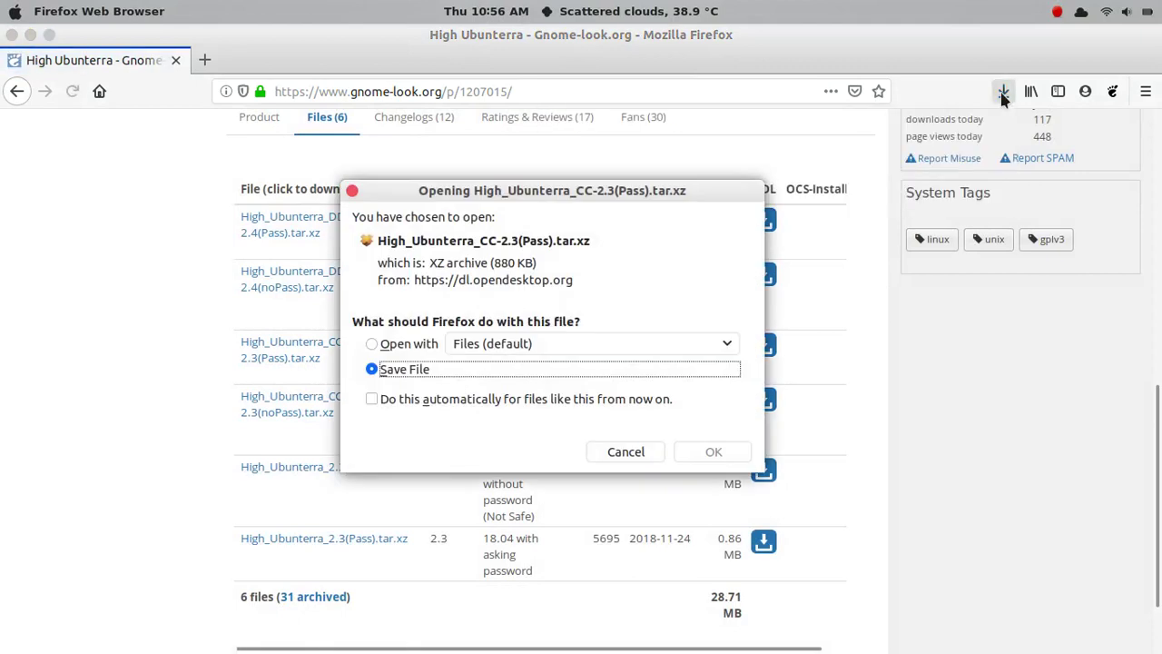
{"action": "left_click", "coordinate": [714, 452]}
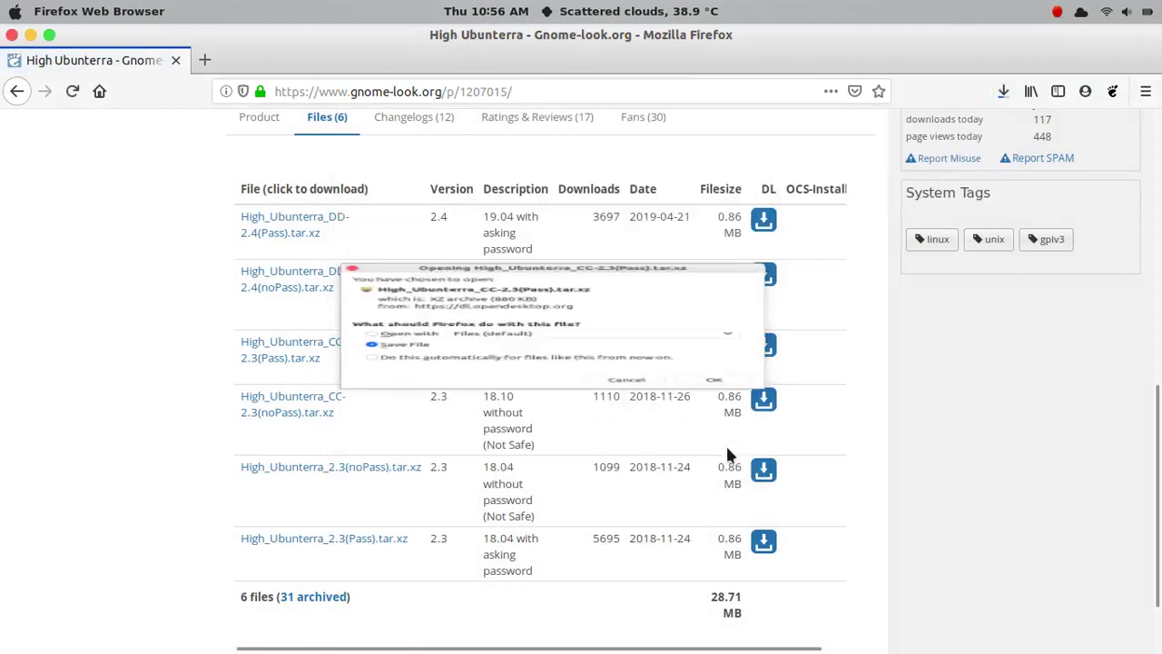
{"action": "left_click", "coordinate": [1003, 91]}
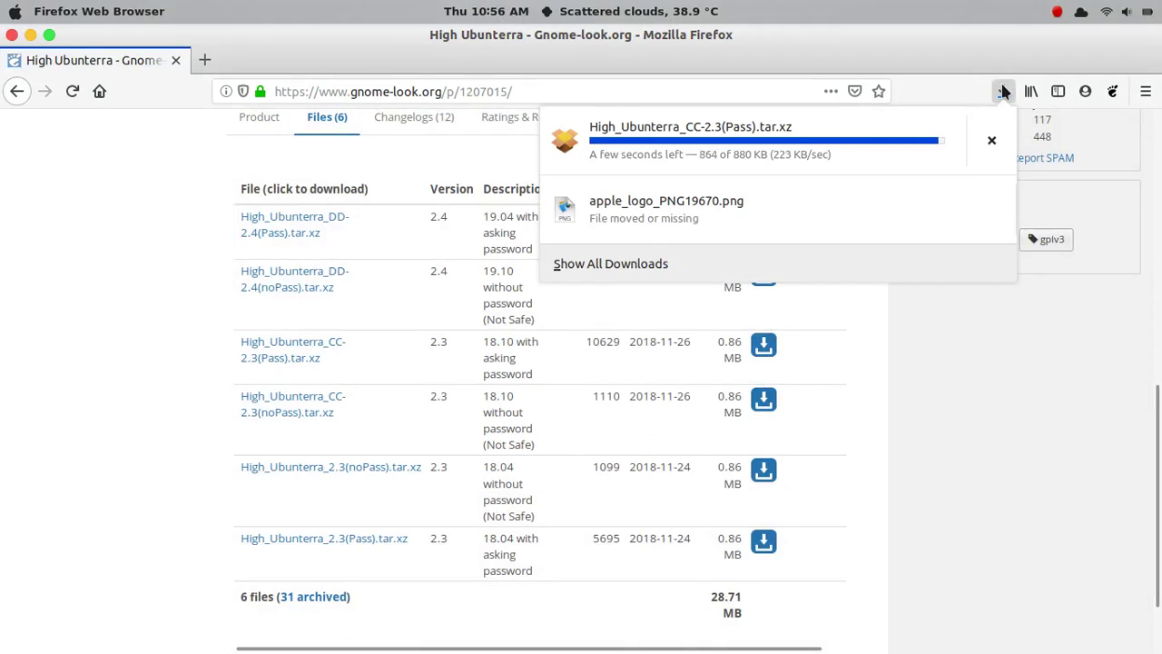
{"action": "left_click_drag", "start_coordinate": [957, 233], "coordinate": [919, 425]}
{"action": "left_click", "coordinate": [1003, 91]}
{"action": "left_click", "coordinate": [1016, 434]}
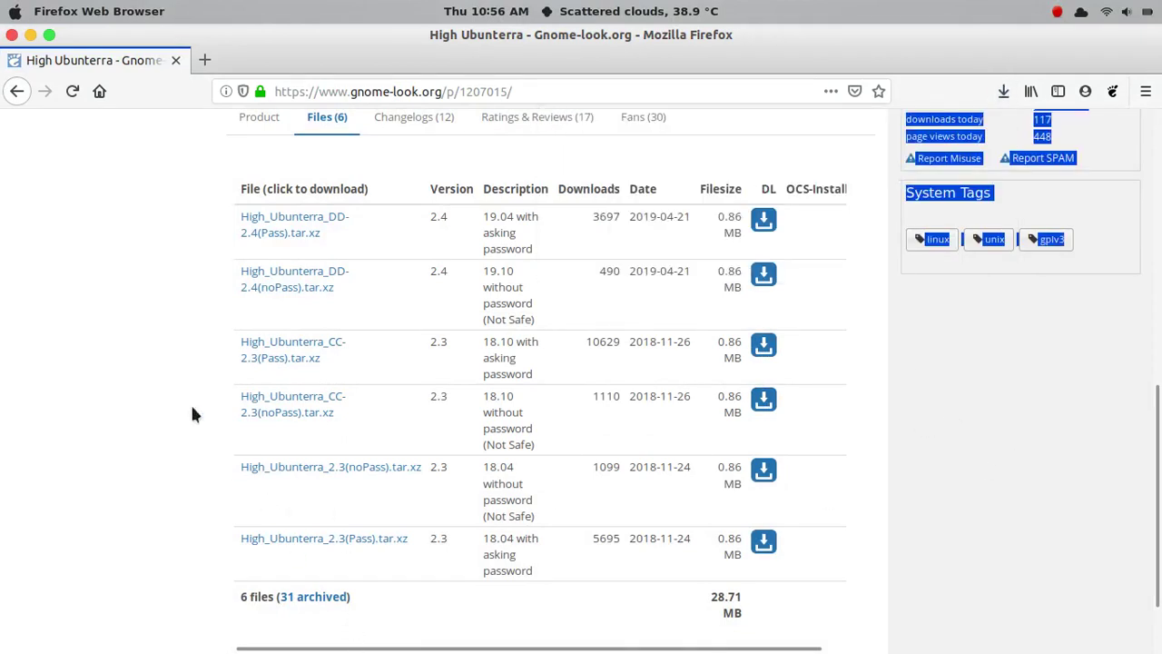
- Minimize the browser, open the Downloads folder in Files and move ubuntu-logo16.png to the trash
{"action": "left_click", "coordinate": [30, 35]}
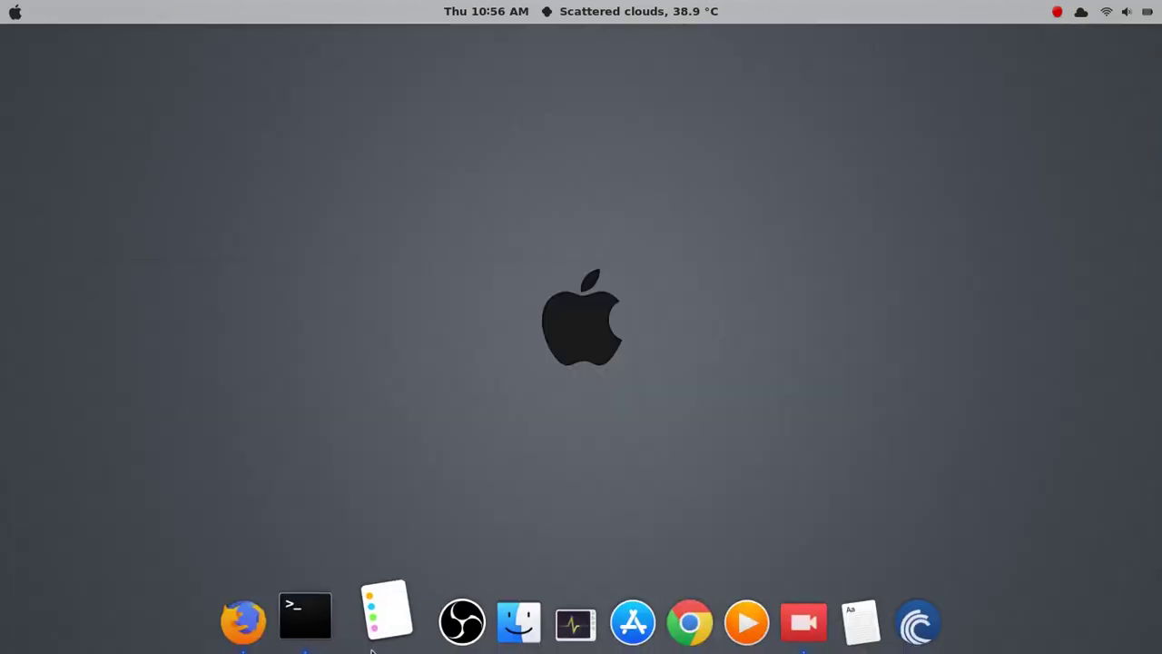
{"action": "left_click", "coordinate": [495, 622]}
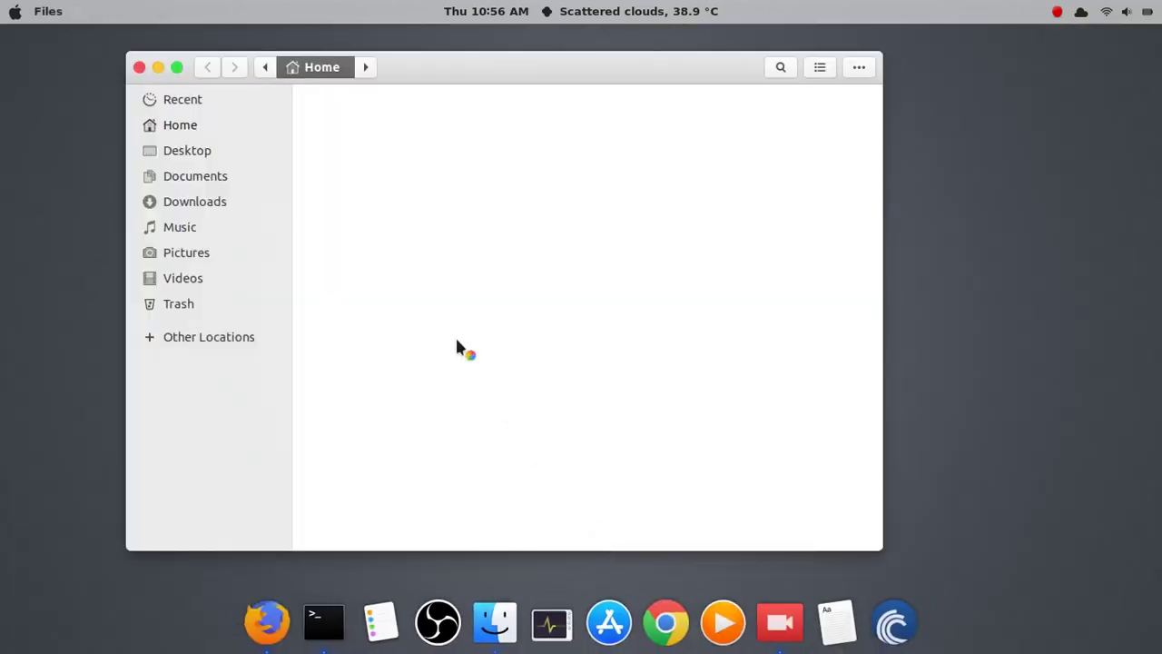
{"action": "left_click", "coordinate": [227, 201]}
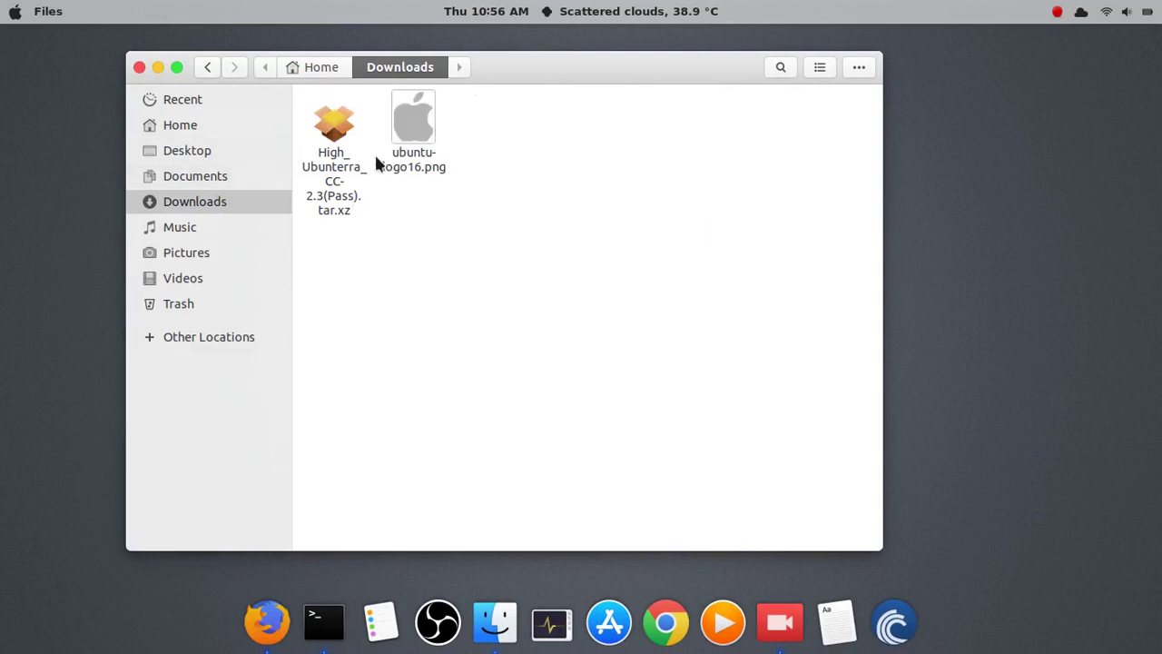
{"action": "right_click", "coordinate": [406, 145]}
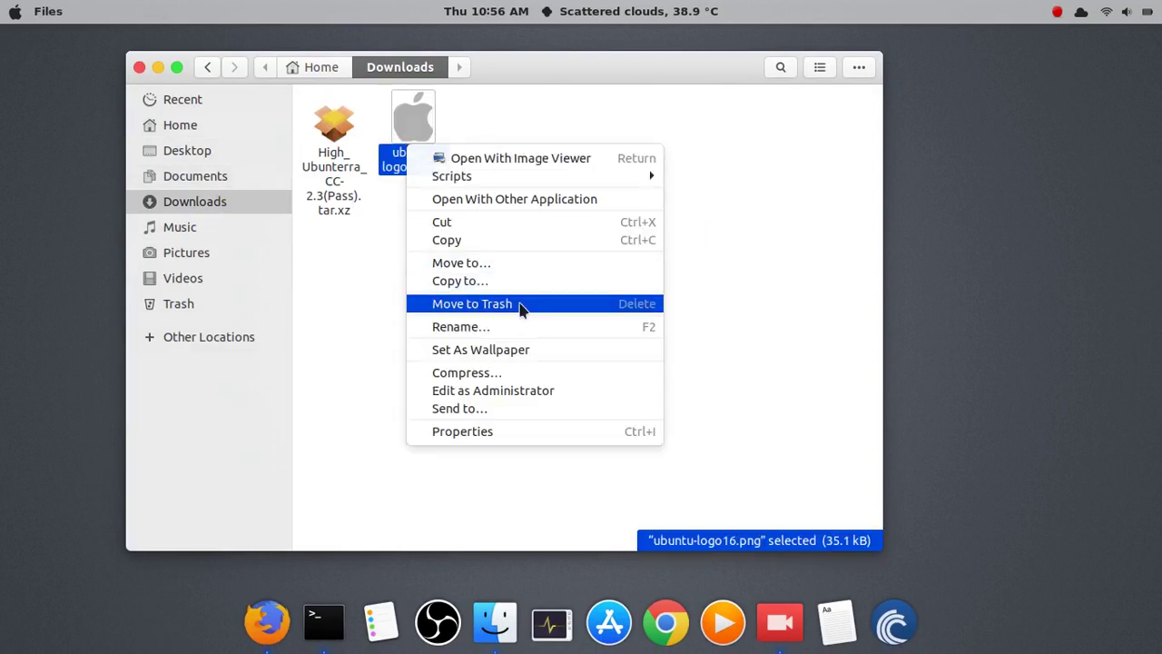
{"action": "left_click", "coordinate": [518, 306]}
- Extract High_Ubunterra_CC-2.3(Pass).tar.xz in Downloads and open the extracted folder
{"action": "left_click", "coordinate": [351, 155]}
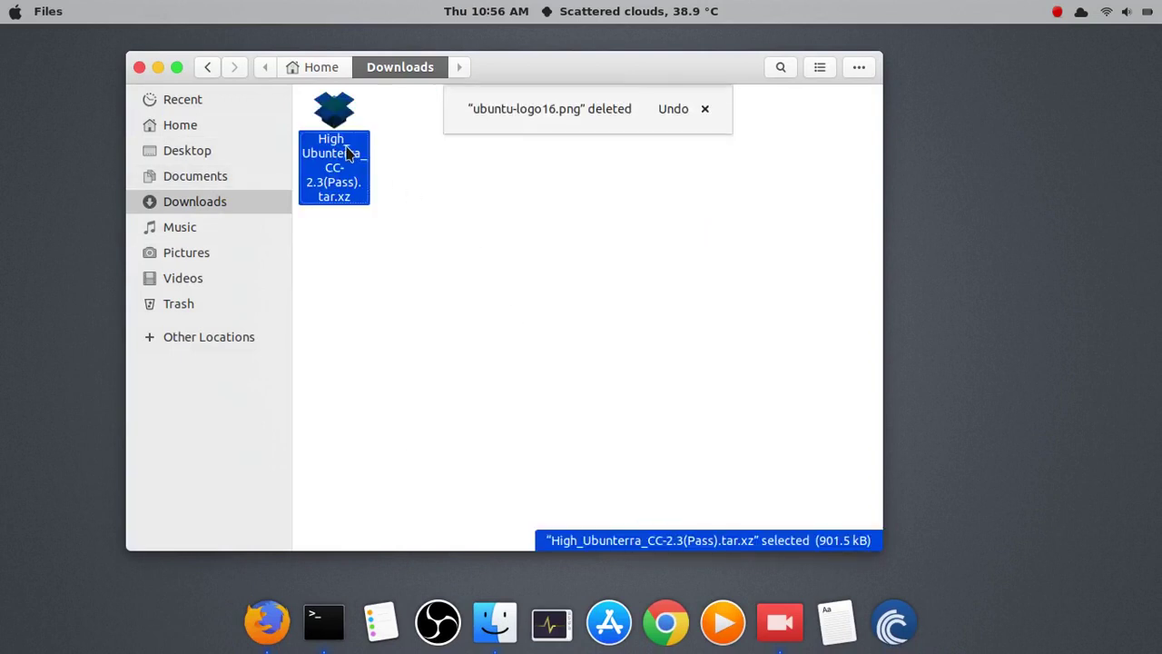
{"action": "left_click", "coordinate": [433, 237]}
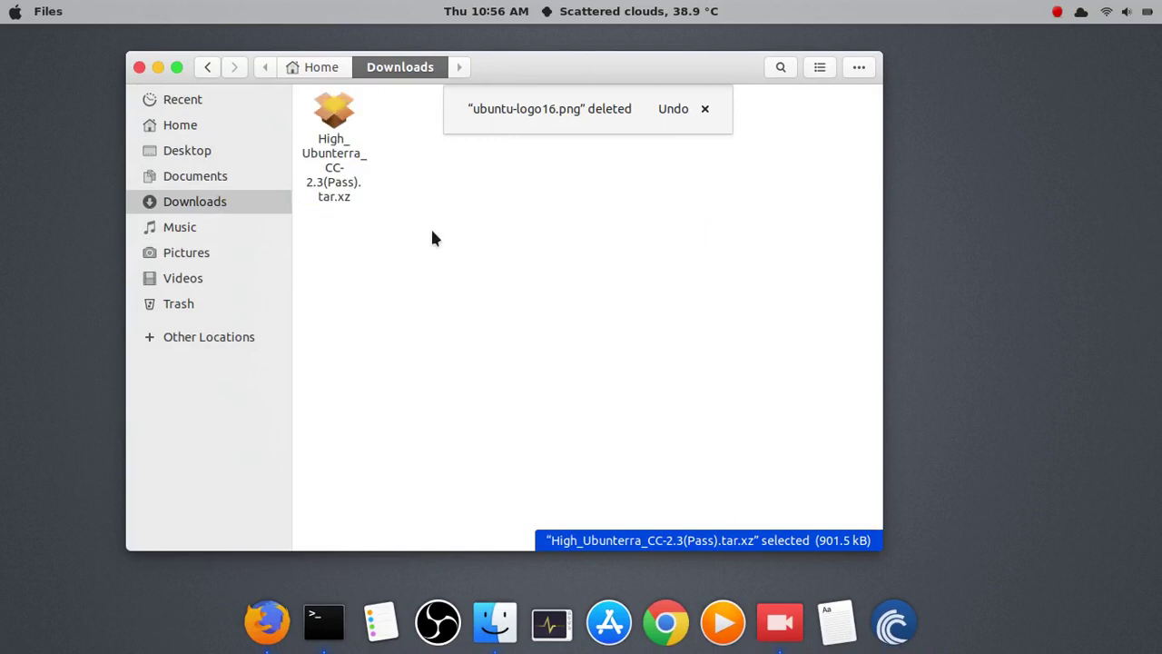
{"action": "right_click", "coordinate": [336, 168]}
{"action": "left_click", "coordinate": [370, 176]}
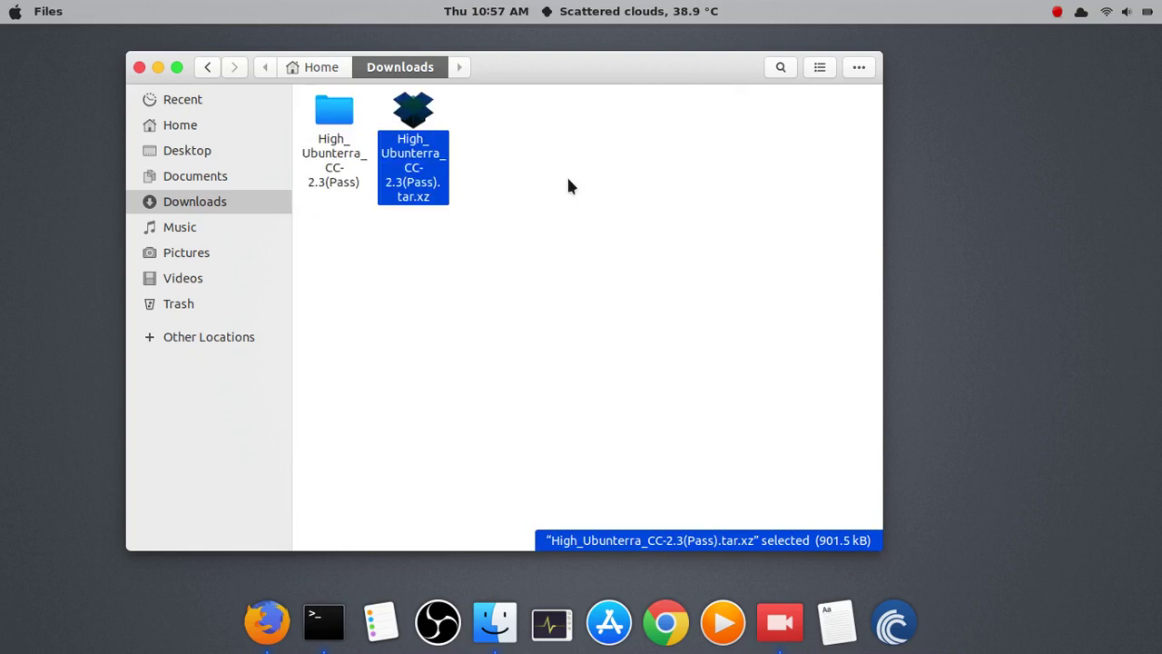
{"action": "double_click", "coordinate": [335, 159]}
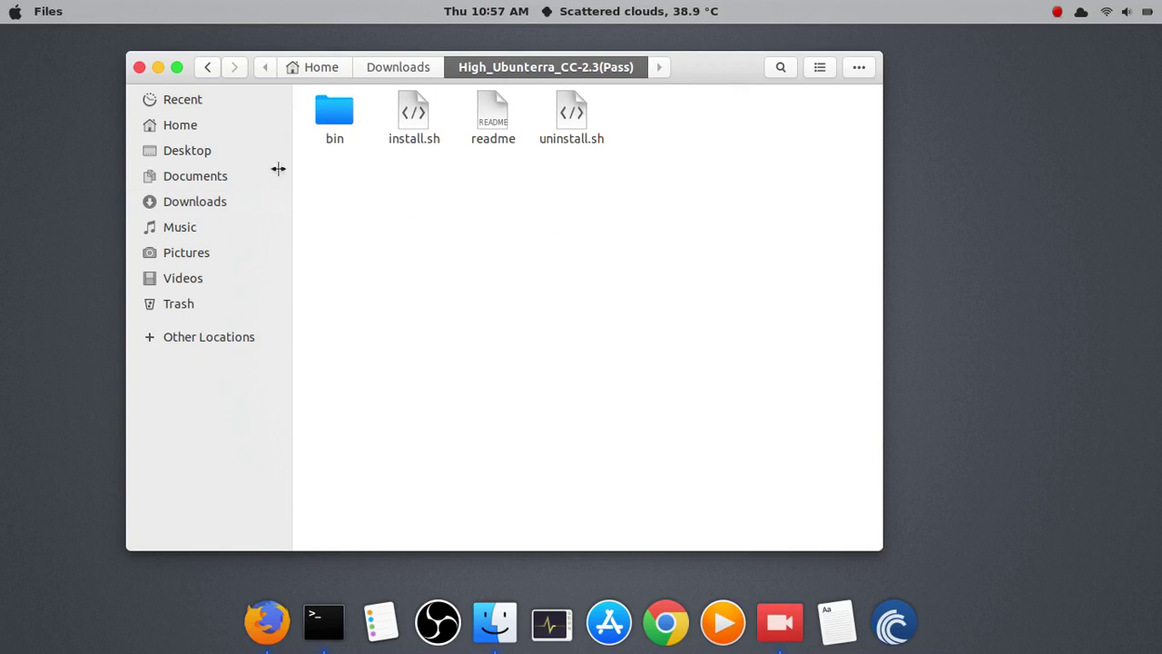
- Open a terminal in the High_Ubunterra_CC-2.3(Pass) folder and move its window over the file manager
{"action": "left_click", "coordinate": [215, 69]}
{"action": "left_click", "coordinate": [235, 68]}
{"action": "right_click", "coordinate": [395, 239]}
{"action": "left_click", "coordinate": [442, 357]}
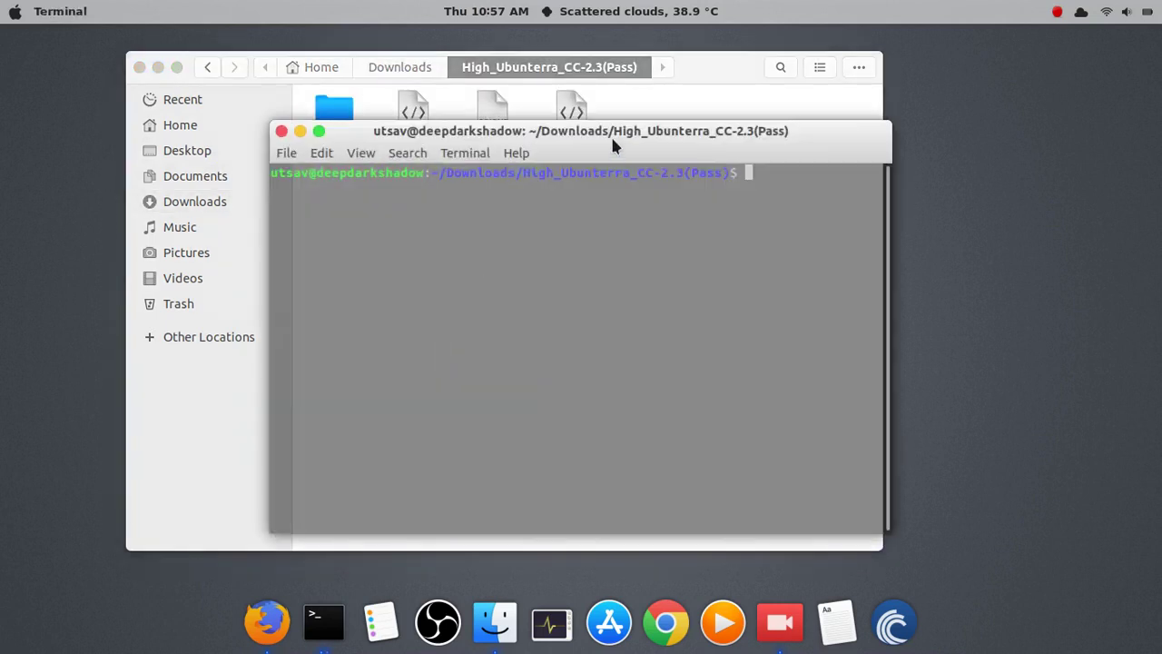
{"action": "left_click_drag", "start_coordinate": [613, 143], "coordinate": [471, 151]}
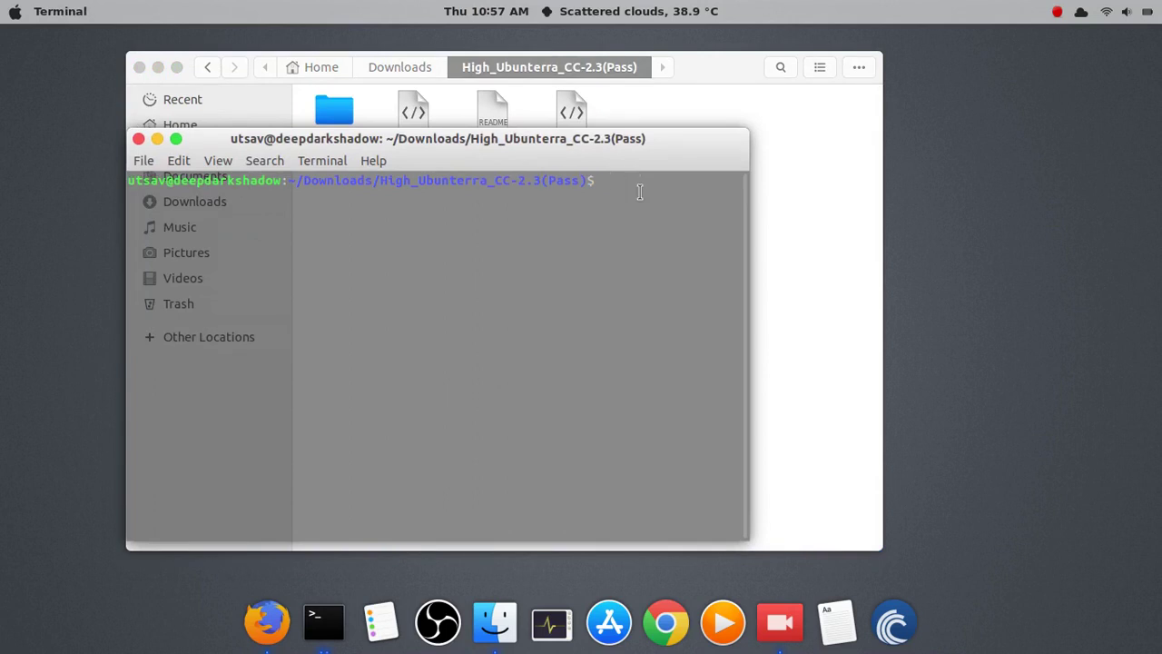
- Switch to the root user with sudo su, entering the account password
{"action": "type", "text": "sudo su"}
{"action": "key", "text": "Return"}
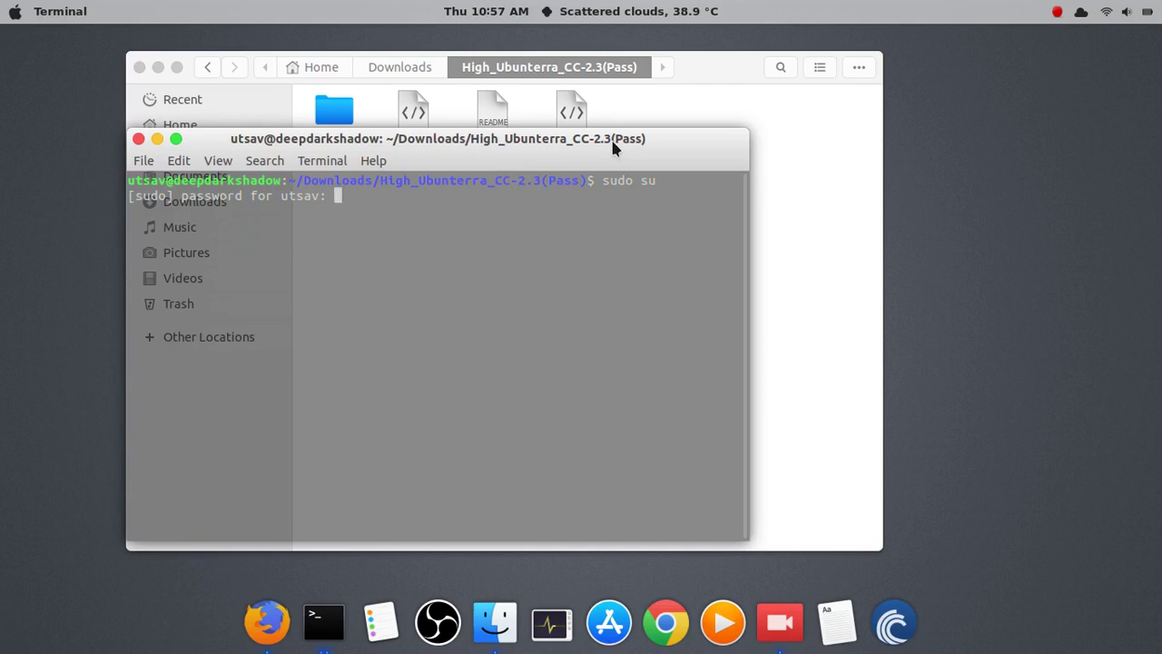
{"action": "key", "text": "Return"}
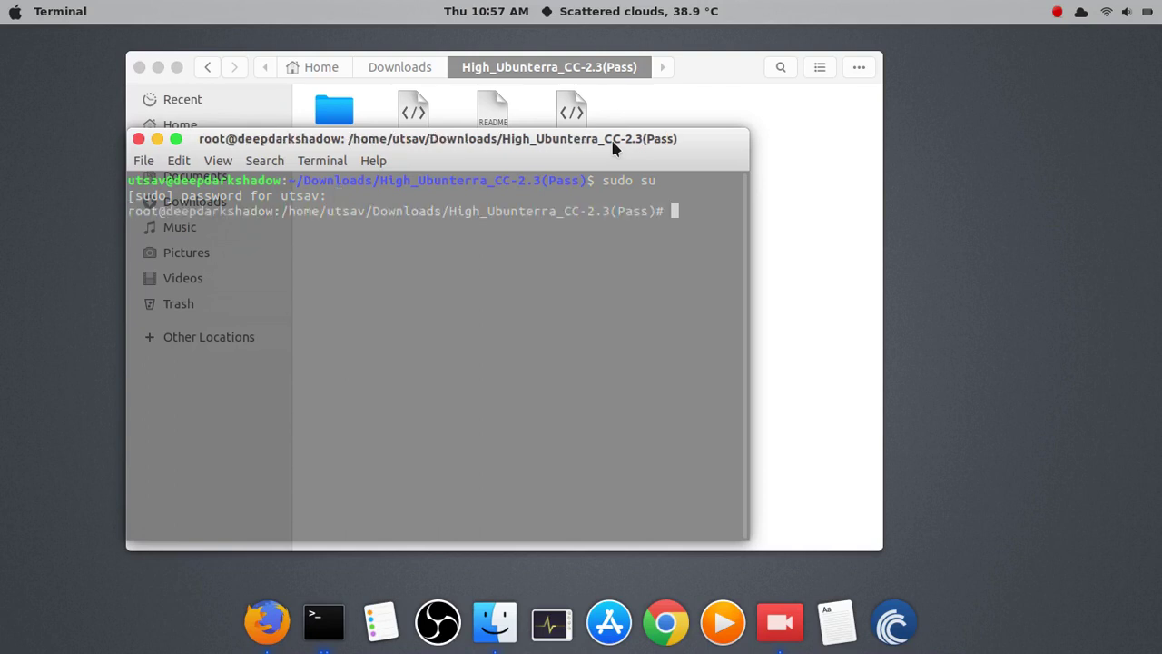
- List the theme folder's contents with ls in the root shell
{"action": "mouse_move", "coordinate": [635, 136]}
{"action": "left_mouse_down"}
{"action": "mouse_move", "coordinate": [649, 172]}
{"action": "mouse_move", "coordinate": [636, 143]}
{"action": "left_mouse_up"}
{"action": "type", "text": "ls"}
{"action": "key", "text": "Return"}
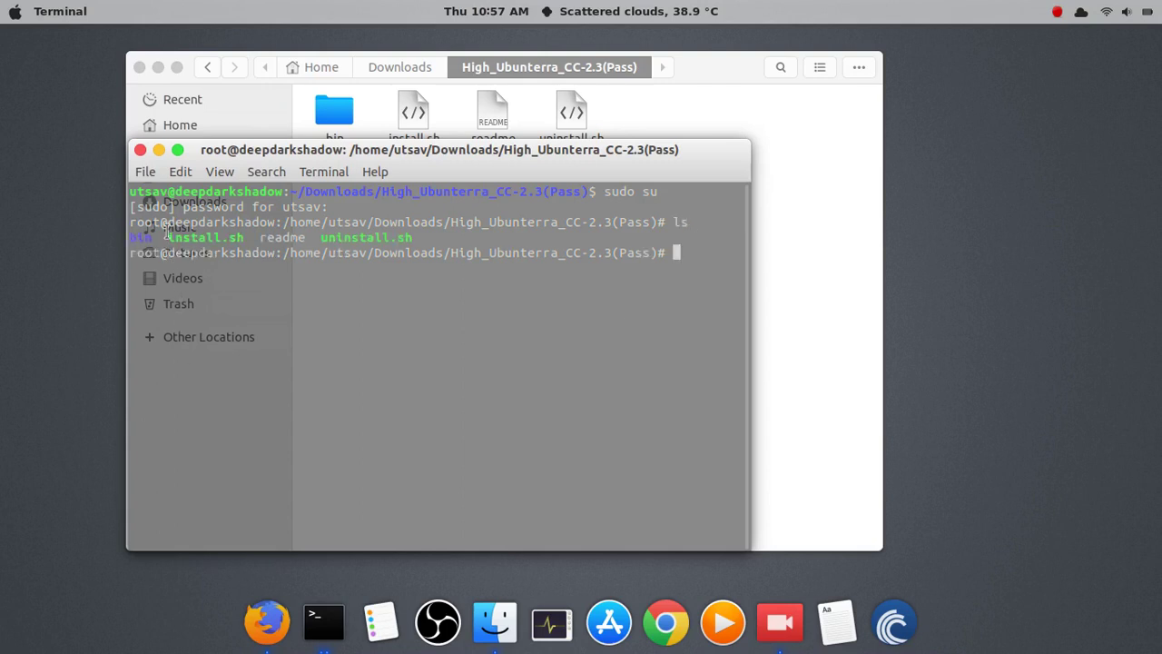
- Write ./install.sh at the root prompt without running it, copying the script name from the file listing
{"action": "left_click_drag", "start_coordinate": [167, 235], "coordinate": [246, 238]}
{"action": "left_click", "coordinate": [676, 262]}
{"action": "type", "text": "./"}
{"action": "left_click_drag", "start_coordinate": [166, 235], "coordinate": [238, 240]}
{"action": "right_click", "coordinate": [236, 242]}
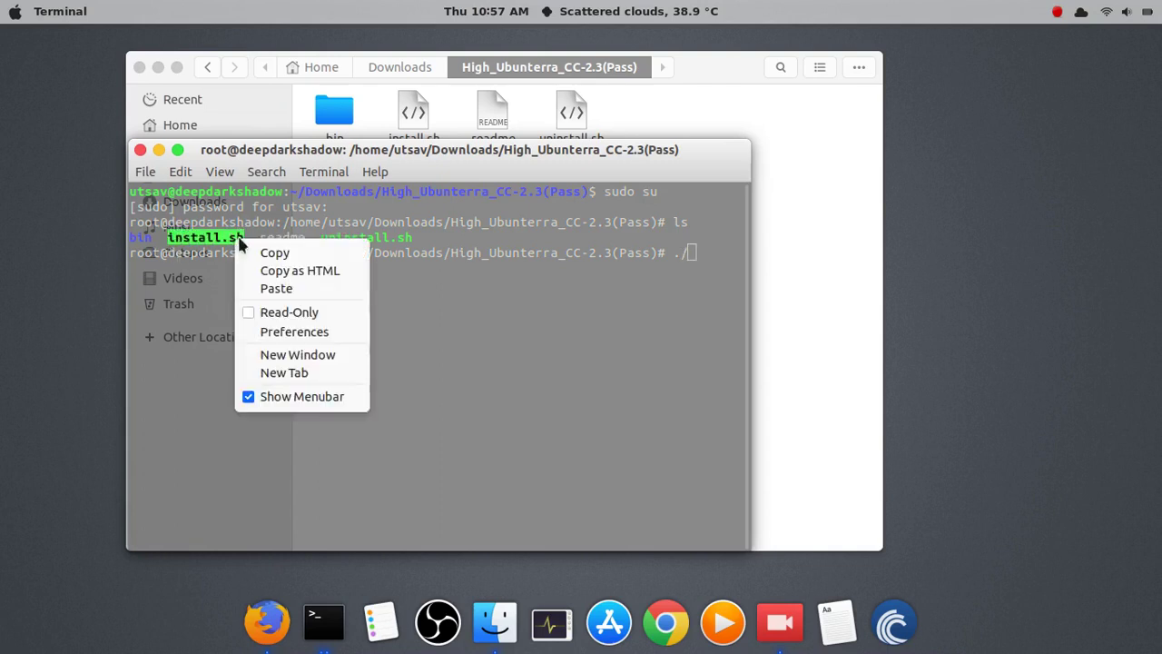
{"action": "left_click", "coordinate": [302, 253]}
{"action": "left_click", "coordinate": [690, 251]}
{"action": "right_click", "coordinate": [693, 248]}
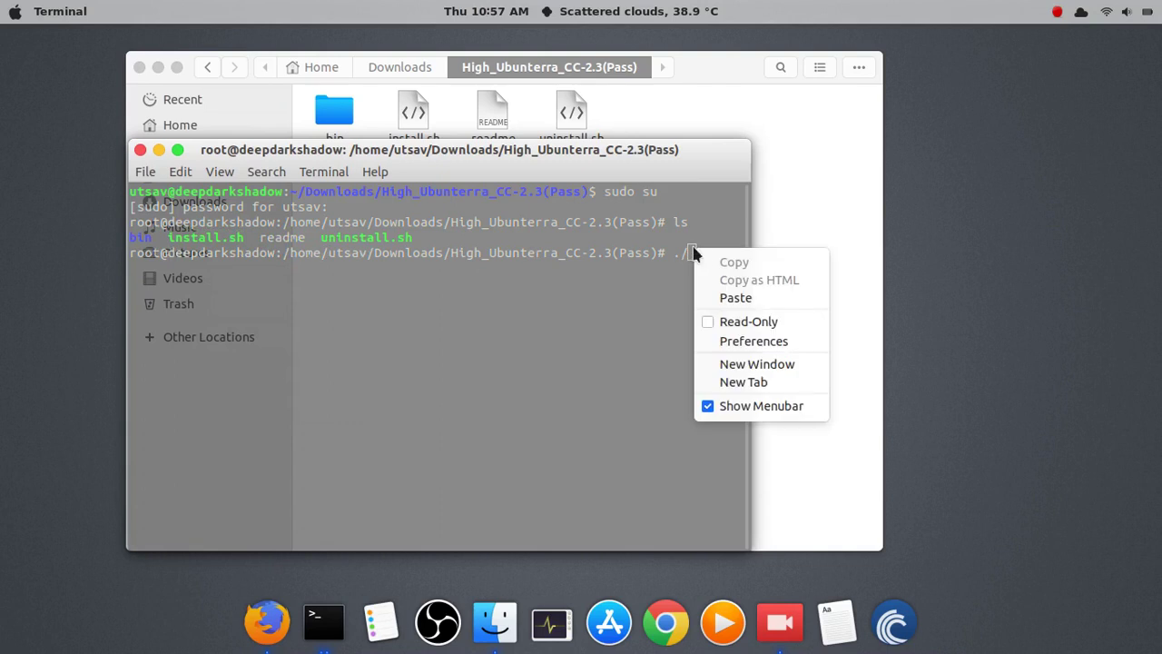
{"action": "left_click", "coordinate": [722, 298]}
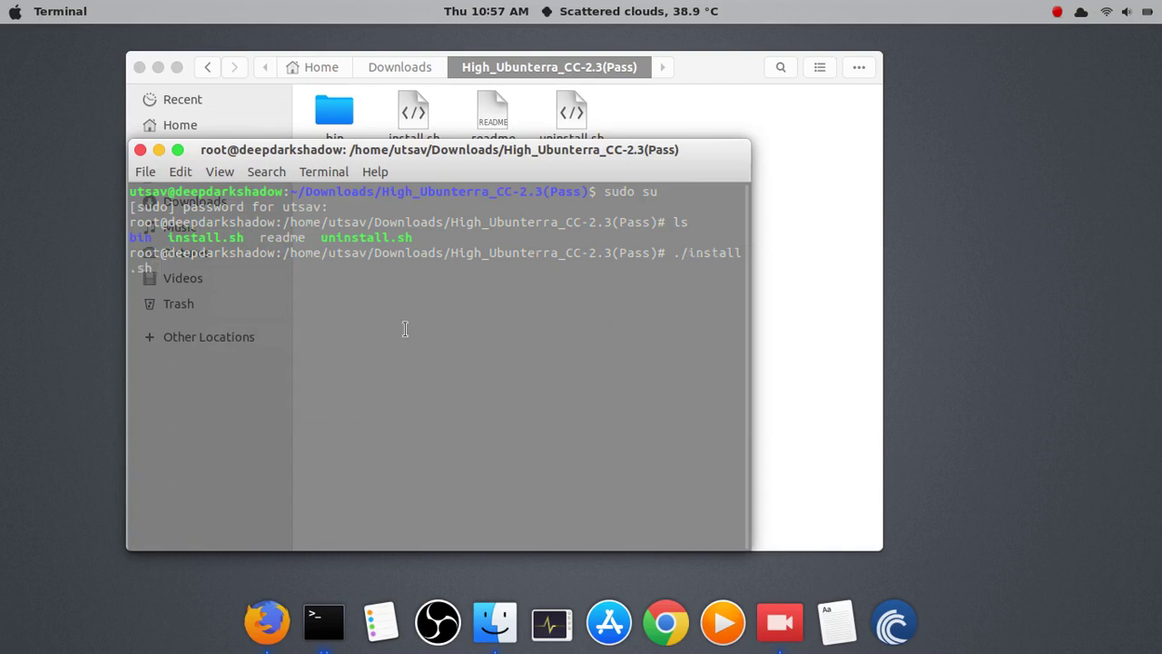
- Close the terminal, discarding the unexecuted command, and close the file manager window
{"action": "left_click", "coordinate": [140, 151]}
{"action": "left_click", "coordinate": [493, 402]}
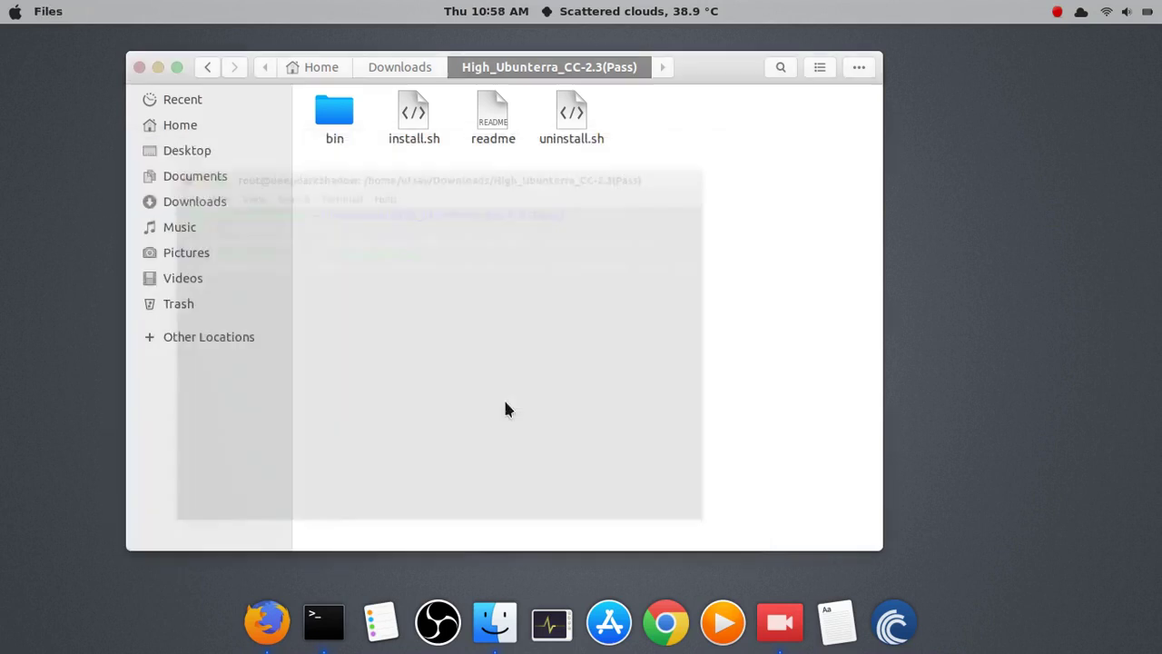
{"action": "left_click", "coordinate": [139, 68]}
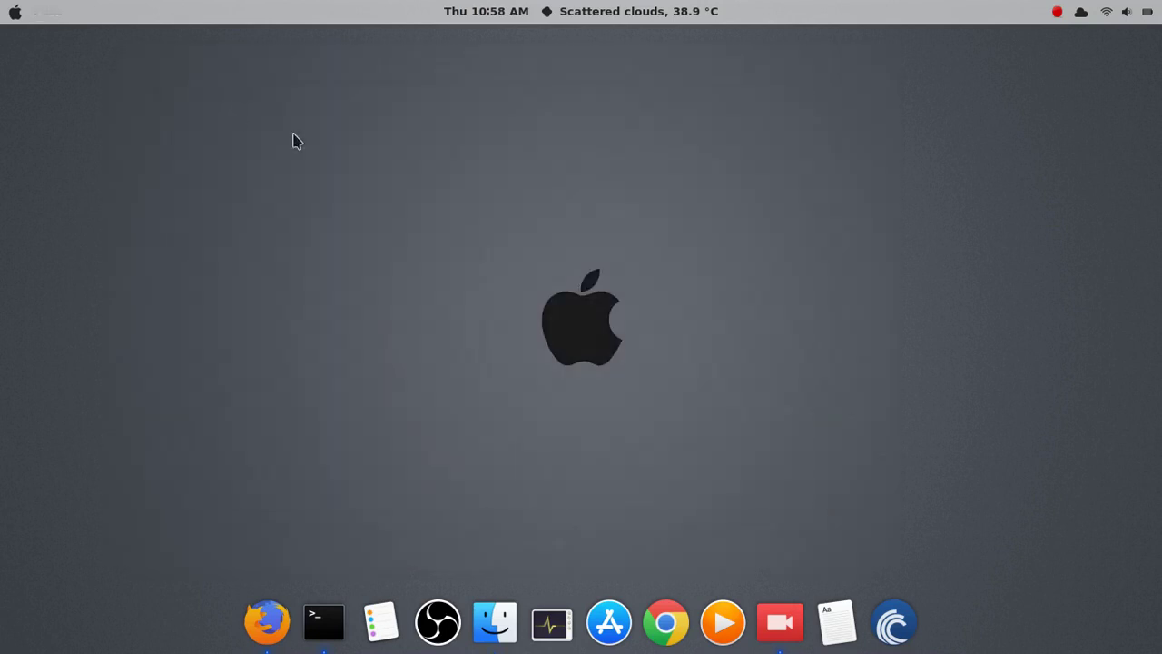
- Lock the screen to show the lock and login screens, and unlock it with the account password
{"action": "left_click", "coordinate": [1126, 12]}
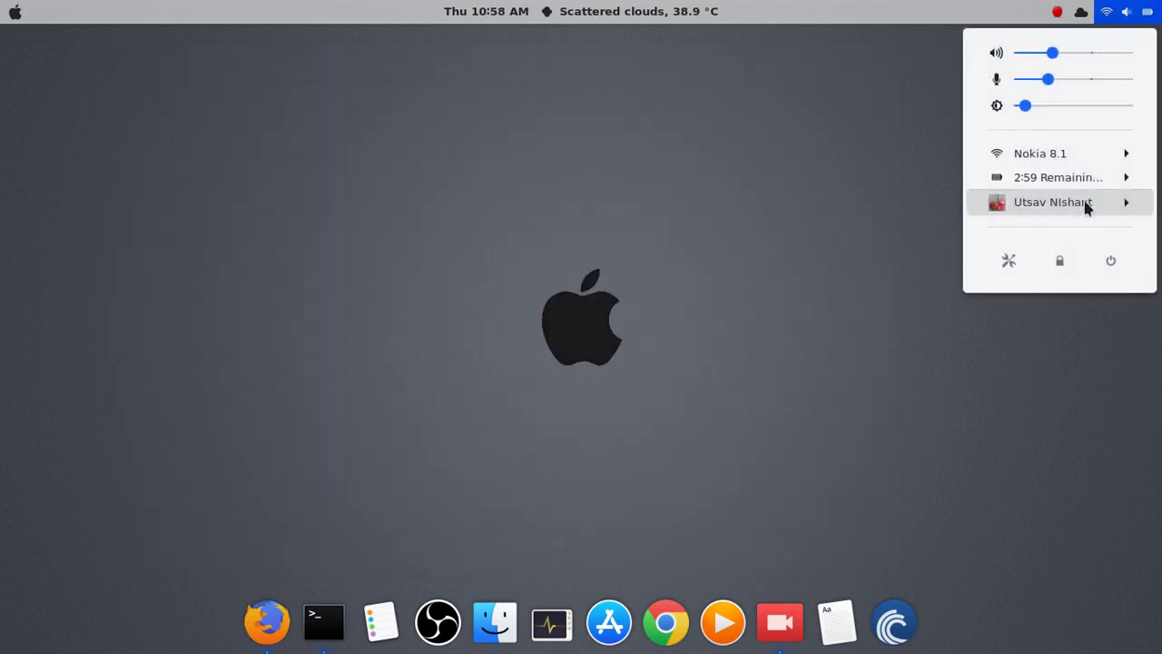
{"action": "left_click", "coordinate": [1062, 261]}
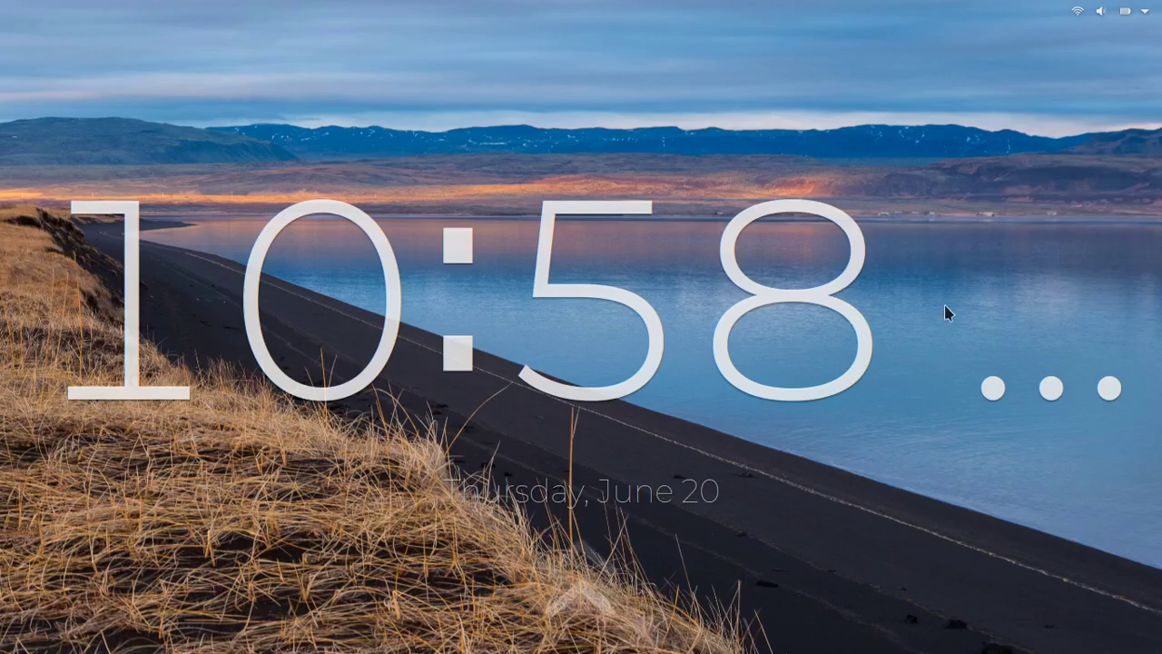
{"action": "left_click", "coordinate": [610, 320]}
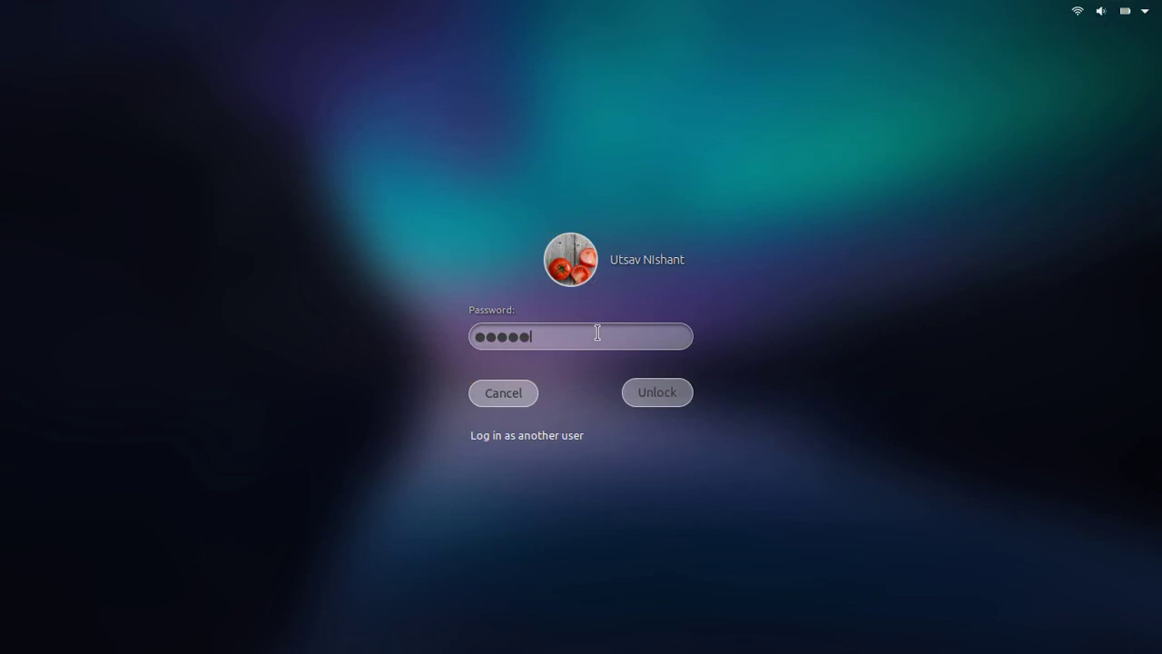
{"action": "key", "text": "Return"}
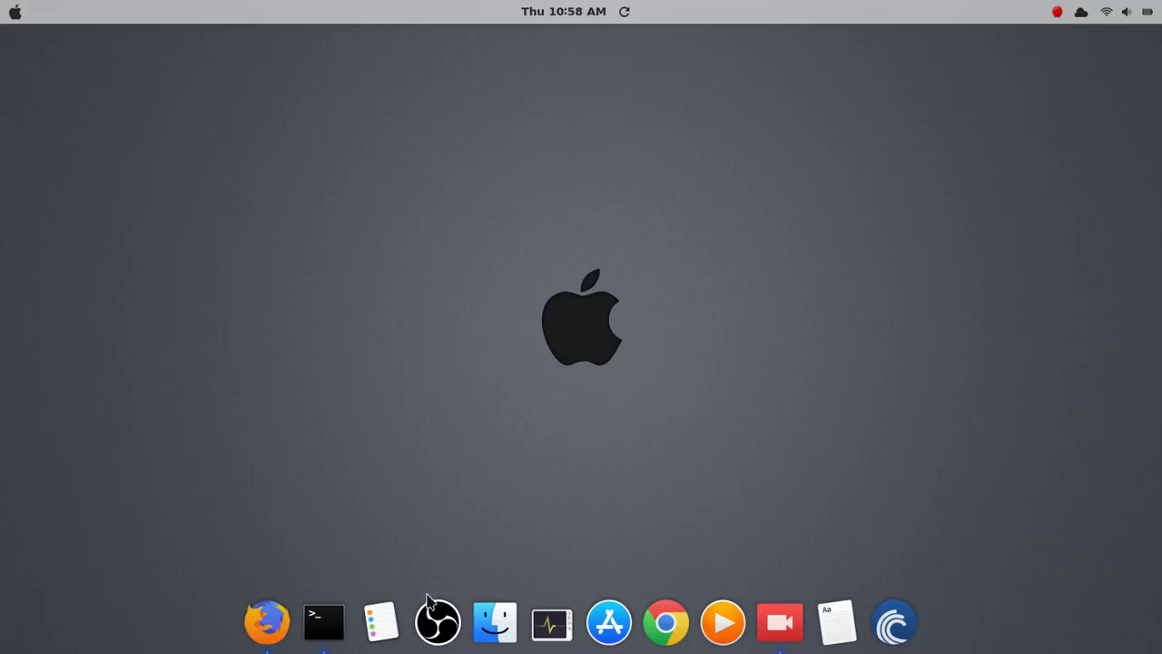
- Move the extracted High_Ubunterra_CC-2.3(Pass) folder and its archive from Downloads to the trash, and close the file manager
{"action": "left_click", "coordinate": [506, 636]}
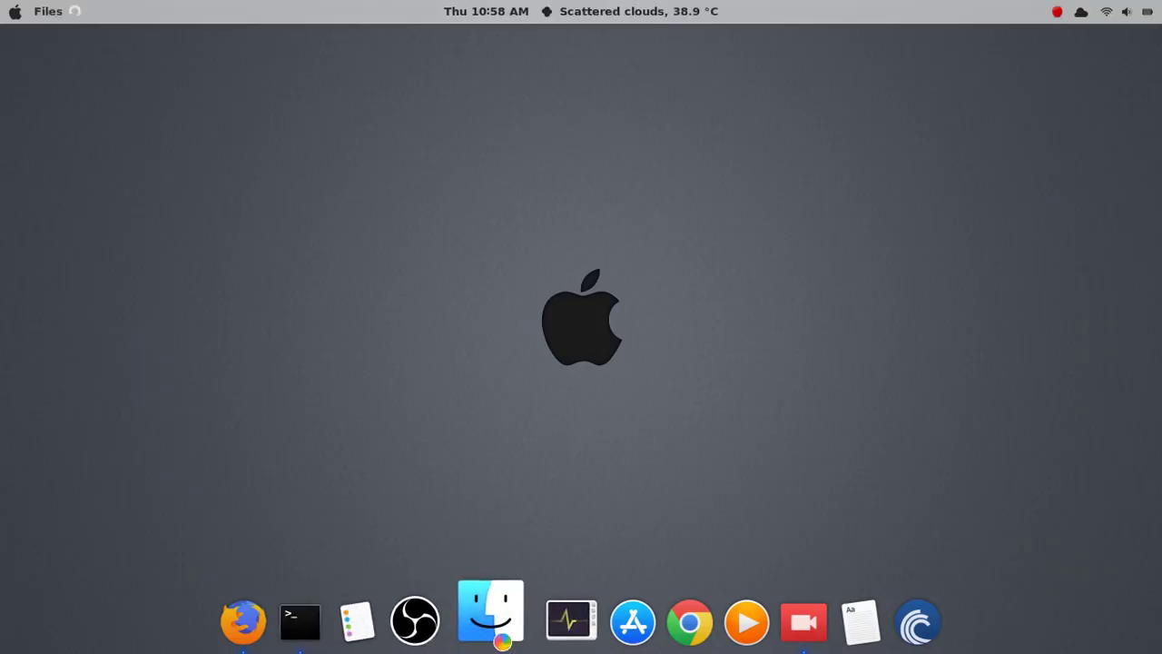
{"action": "left_click", "coordinate": [327, 626]}
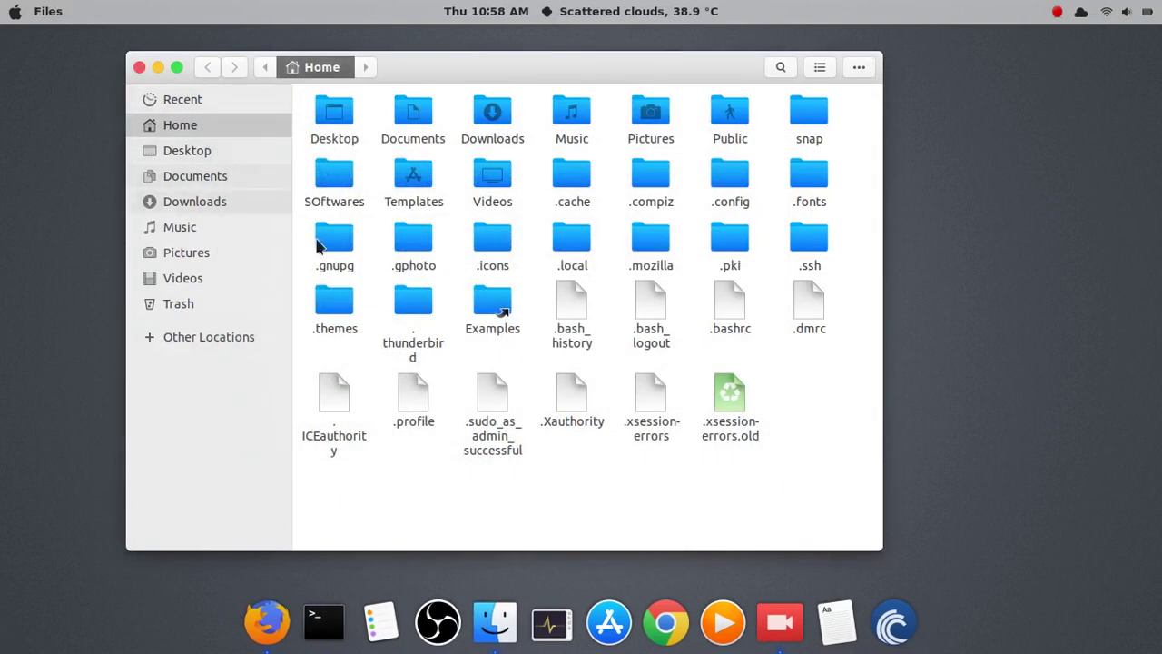
{"action": "left_click", "coordinate": [194, 202]}
{"action": "left_click_drag", "start_coordinate": [553, 187], "coordinate": [344, 111]}
{"action": "right_click", "coordinate": [343, 110]}
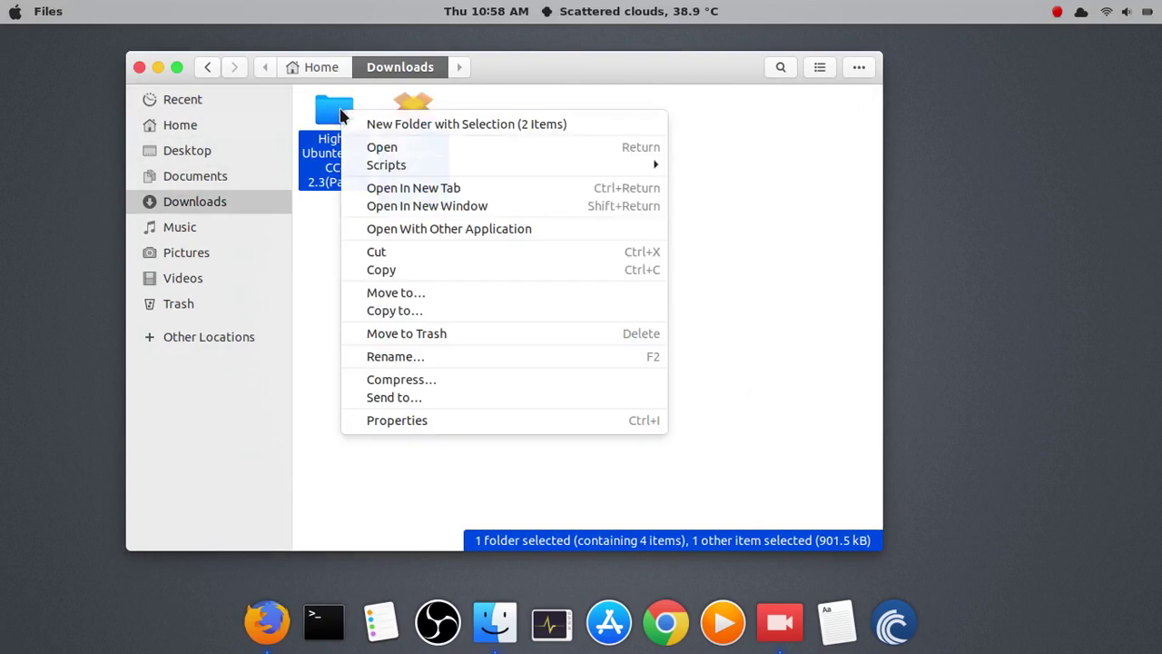
{"action": "left_click", "coordinate": [463, 332]}
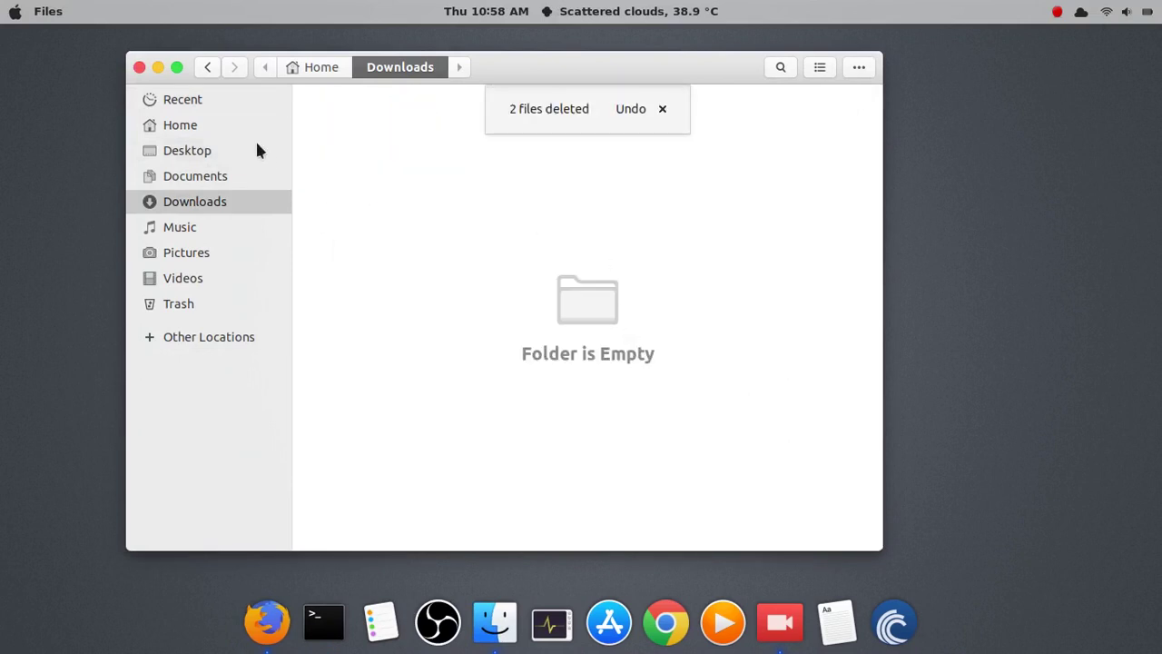
{"action": "left_click", "coordinate": [140, 69]}
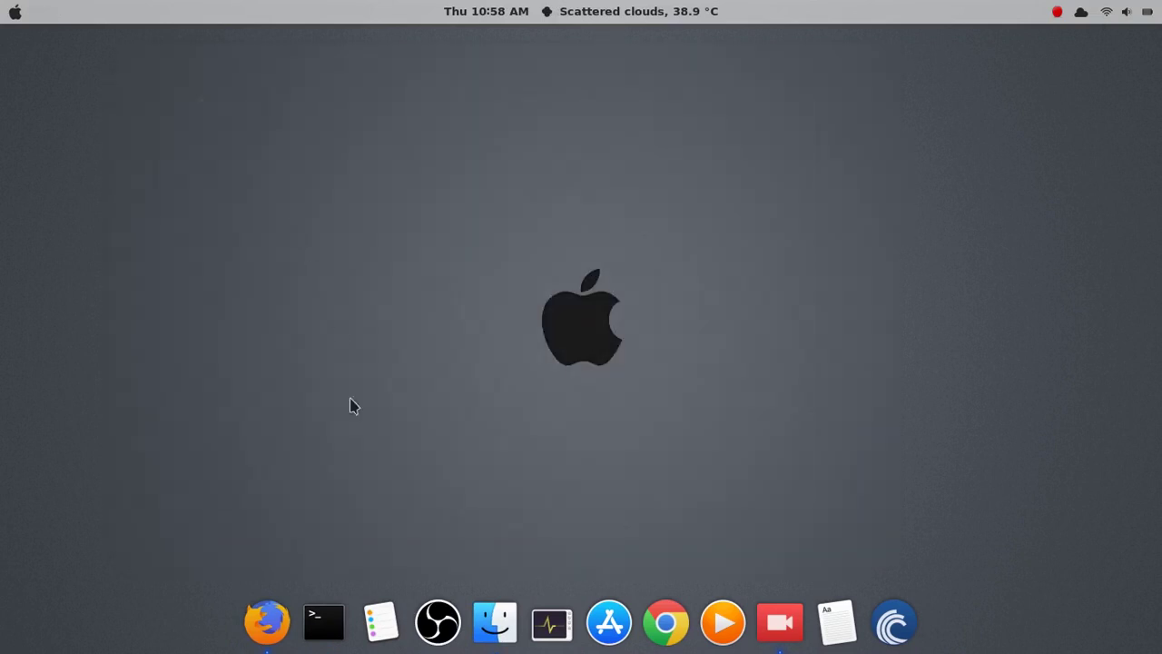
- Restore the Firefox window, close it, and stop the vokoscreen screen recording
{"action": "left_click", "coordinate": [262, 611]}
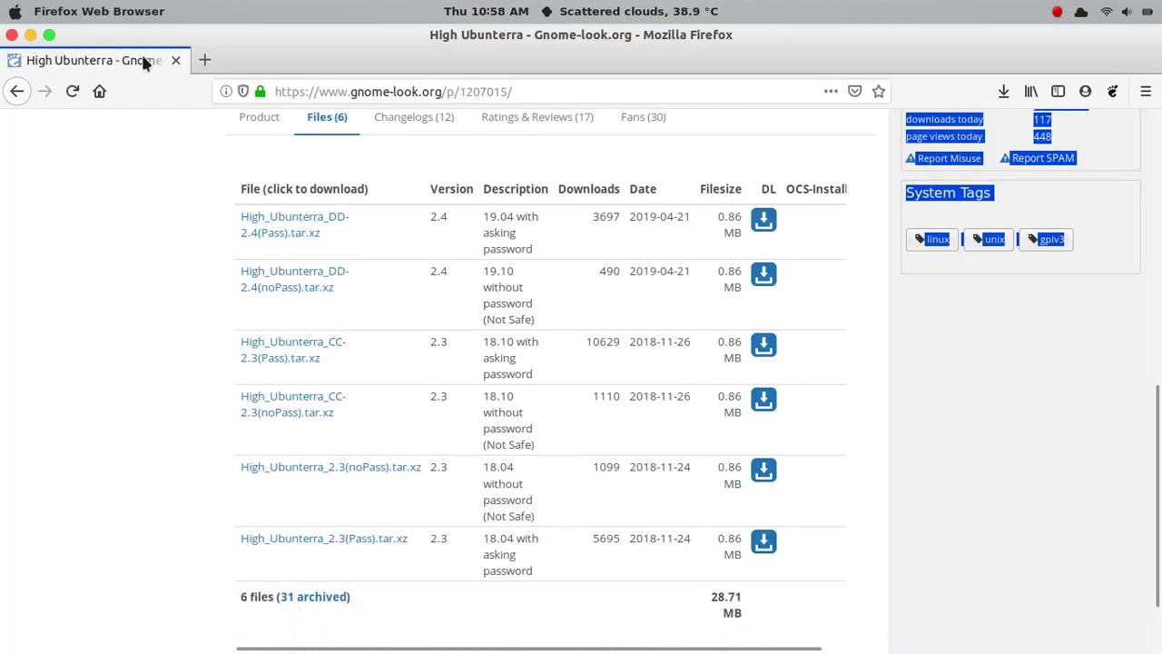
{"action": "left_click", "coordinate": [12, 34]}
{"action": "left_click", "coordinate": [1059, 12]}
{"action": "left_click", "coordinate": [1079, 120]}
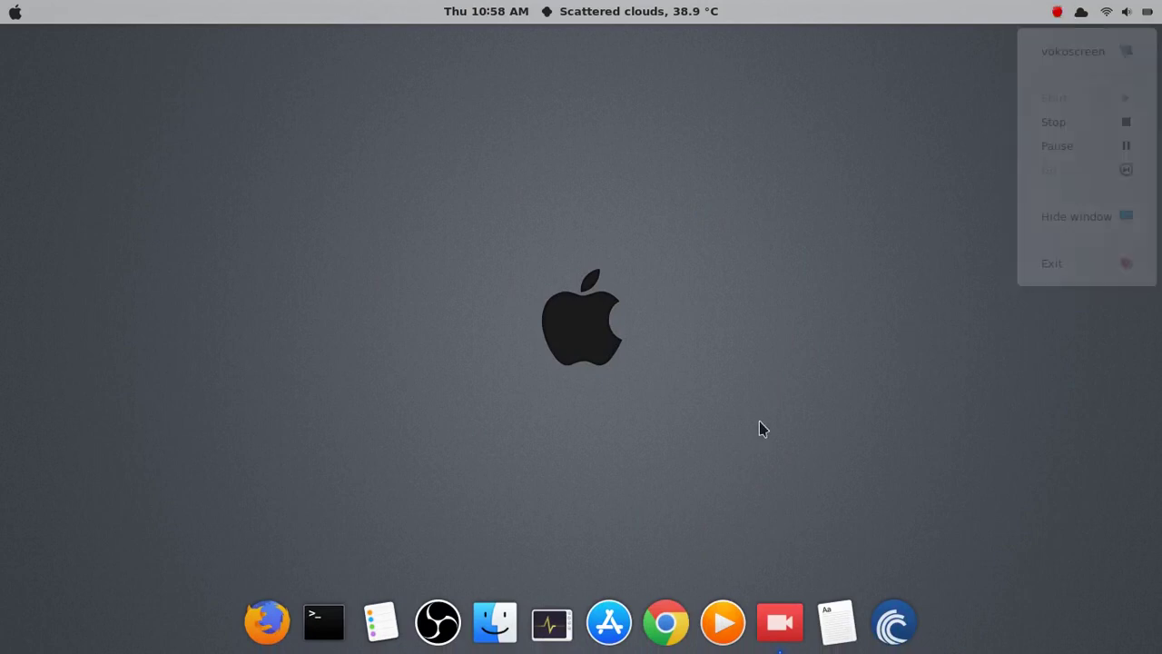